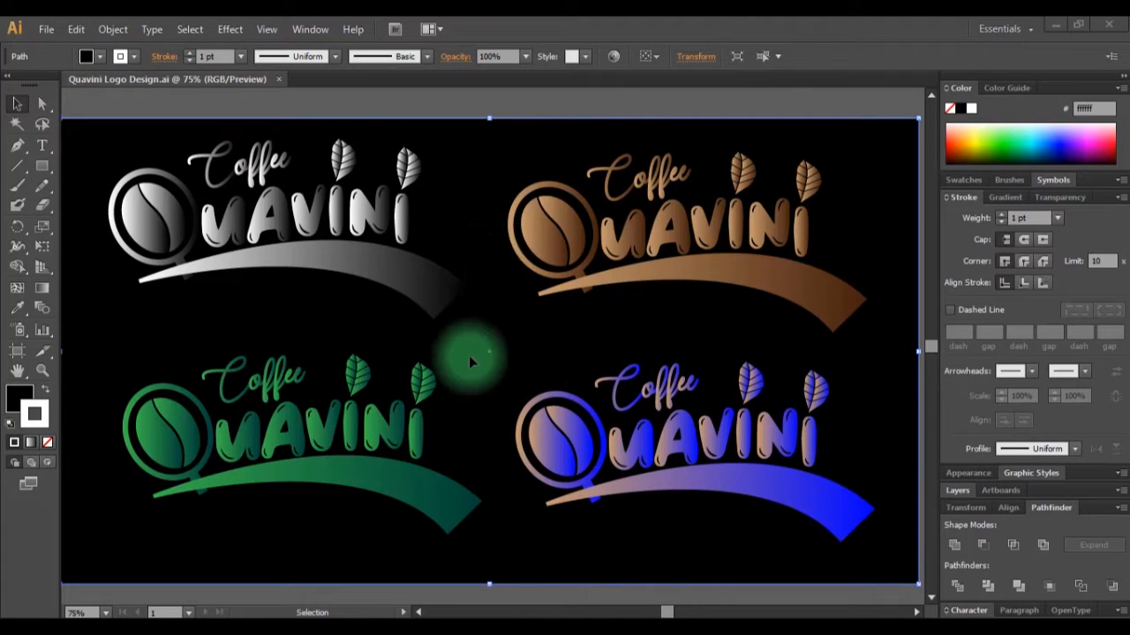
Create a new 1364 by 728 pt RGB document named Quavini with one artboard
click(43, 33)
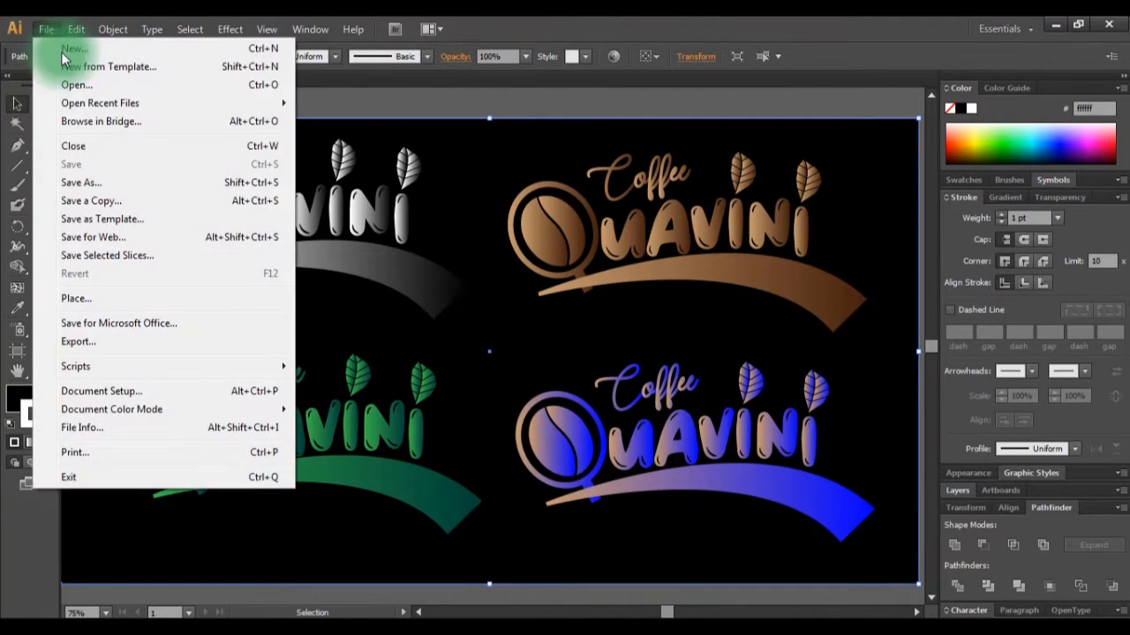
click(62, 46)
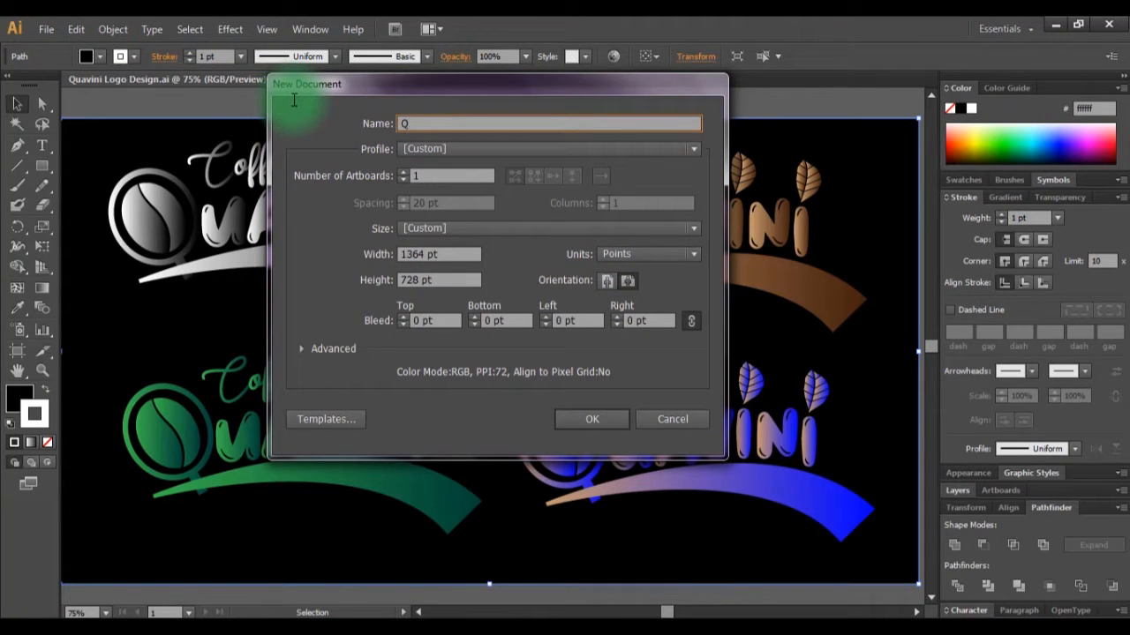
text(Quavini)
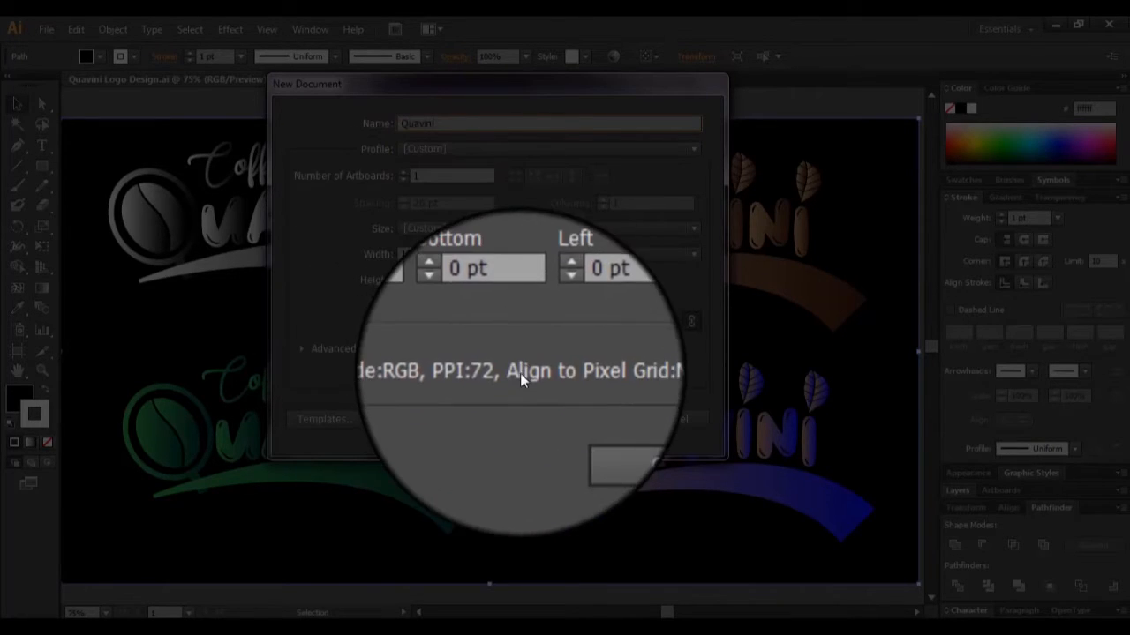
click(579, 417)
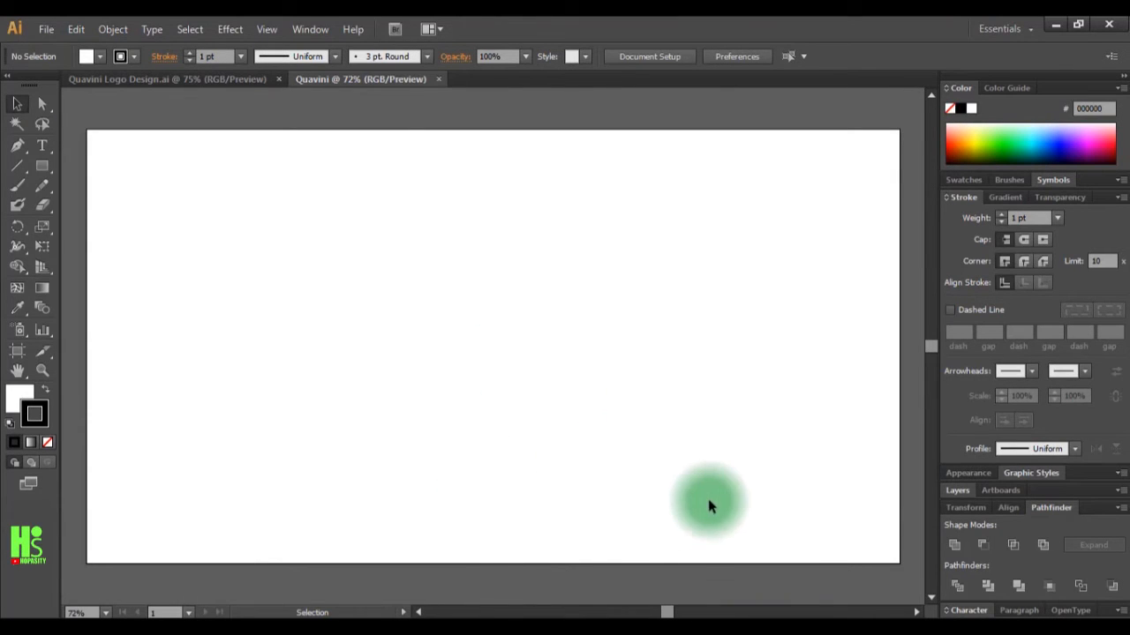
Add the text "Quavini" as point type near the middle of the artboard and select it as an object
click(43, 145)
click(394, 324)
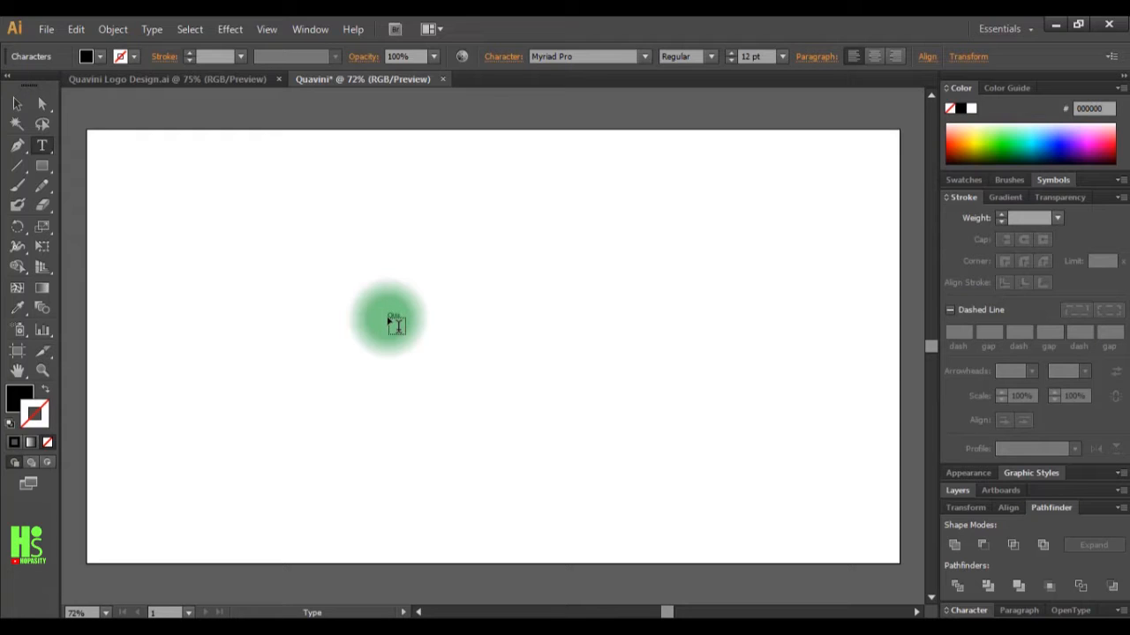
click(43, 124)
click(15, 104)
click(280, 322)
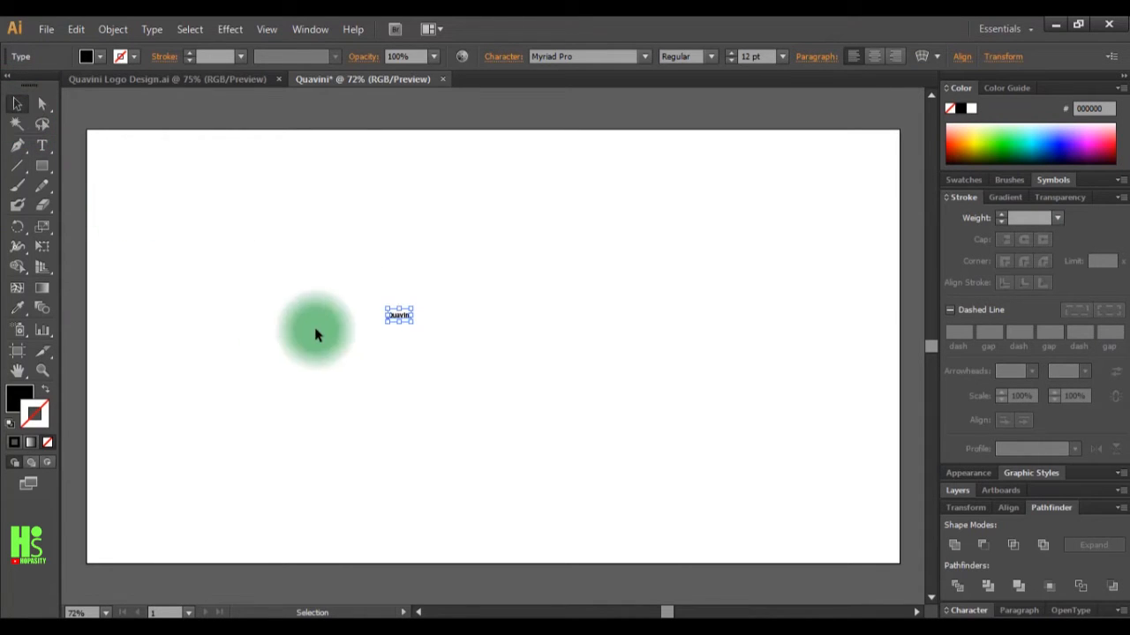
click(406, 315)
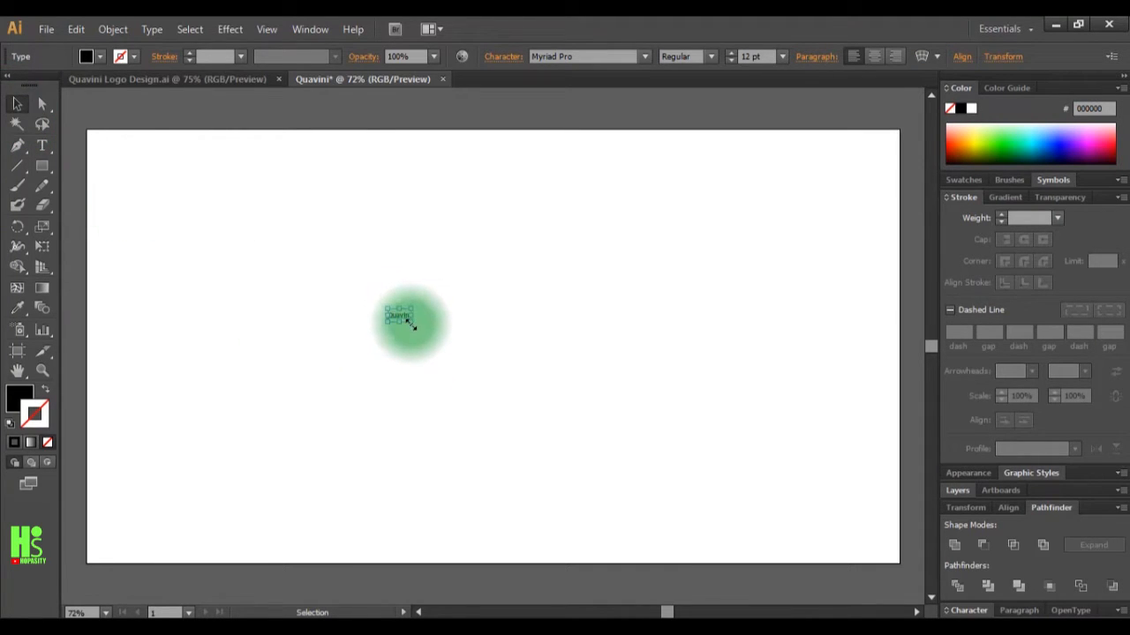
Enlarge the Quavini text proportionally to about 340 pt and centre it on the artboard
drag(408, 324, 662, 522)
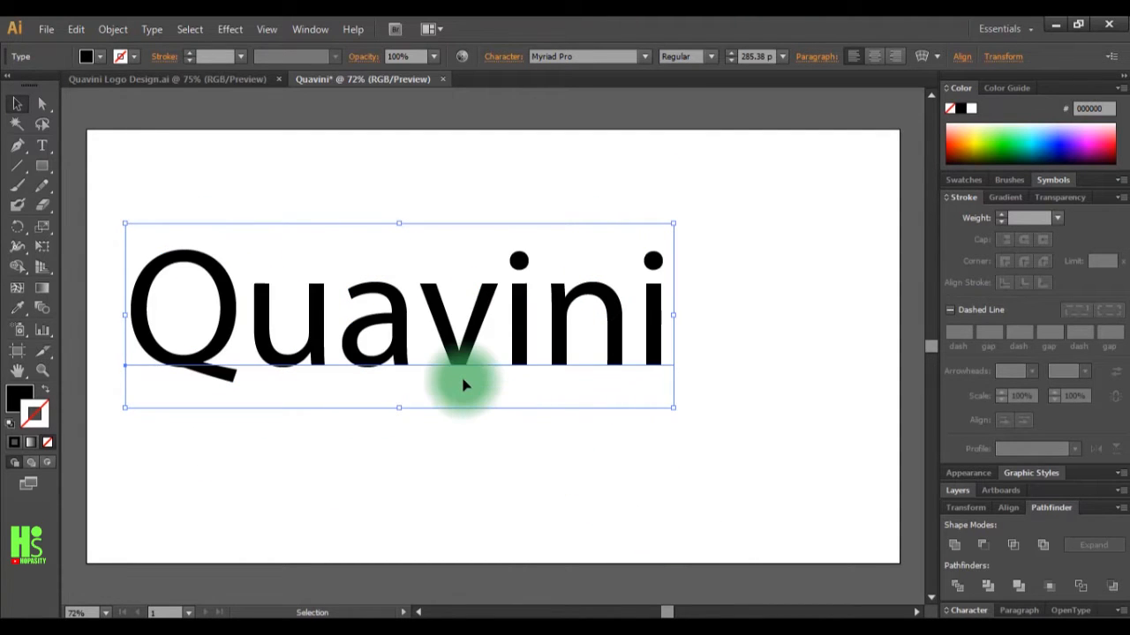
drag(457, 360, 564, 369)
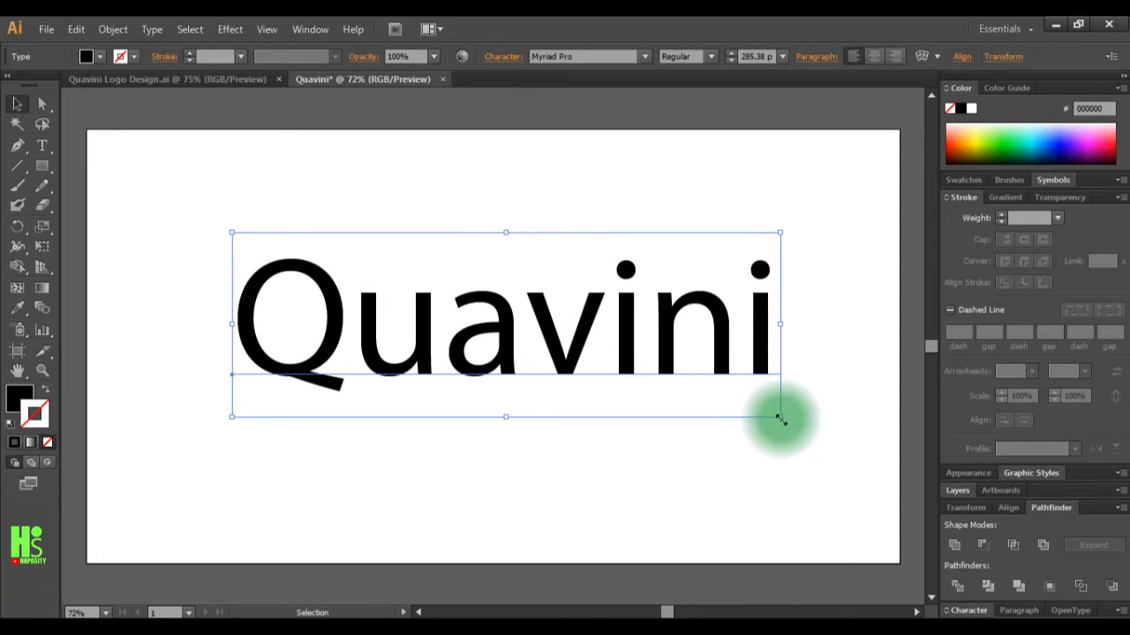
drag(780, 420, 834, 472)
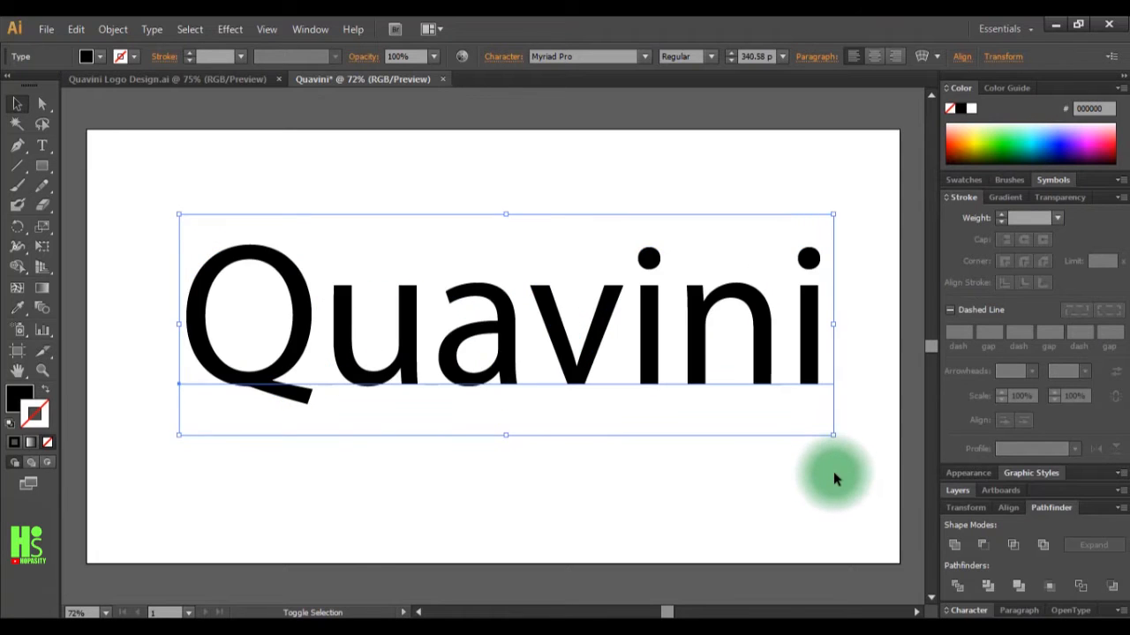
click(821, 477)
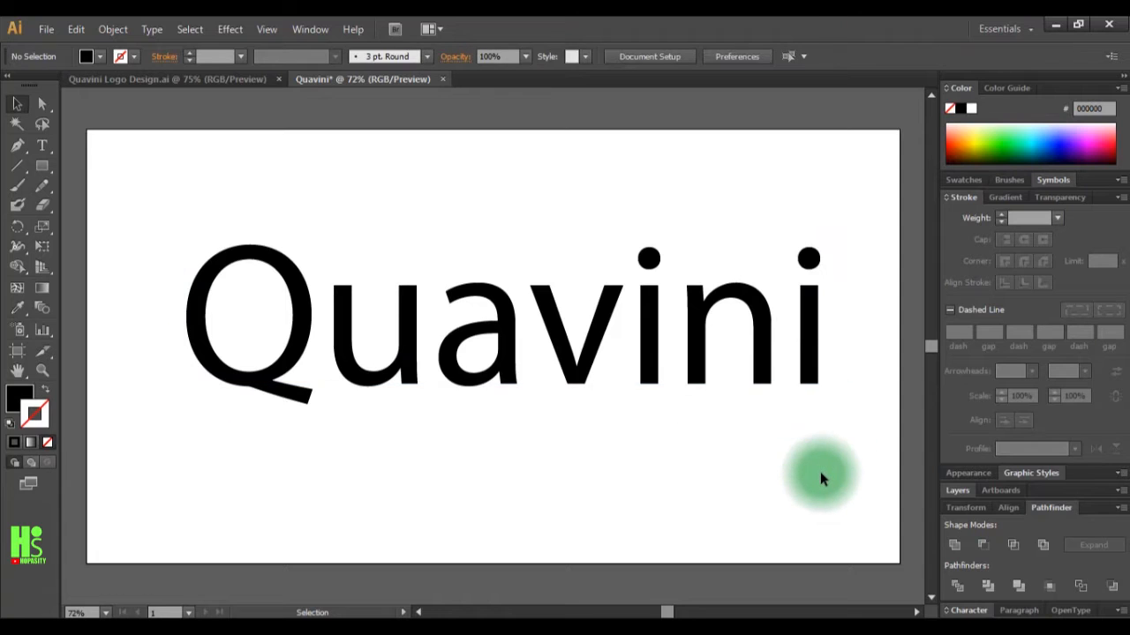
Set the font of the Quavini text to Stella
click(643, 353)
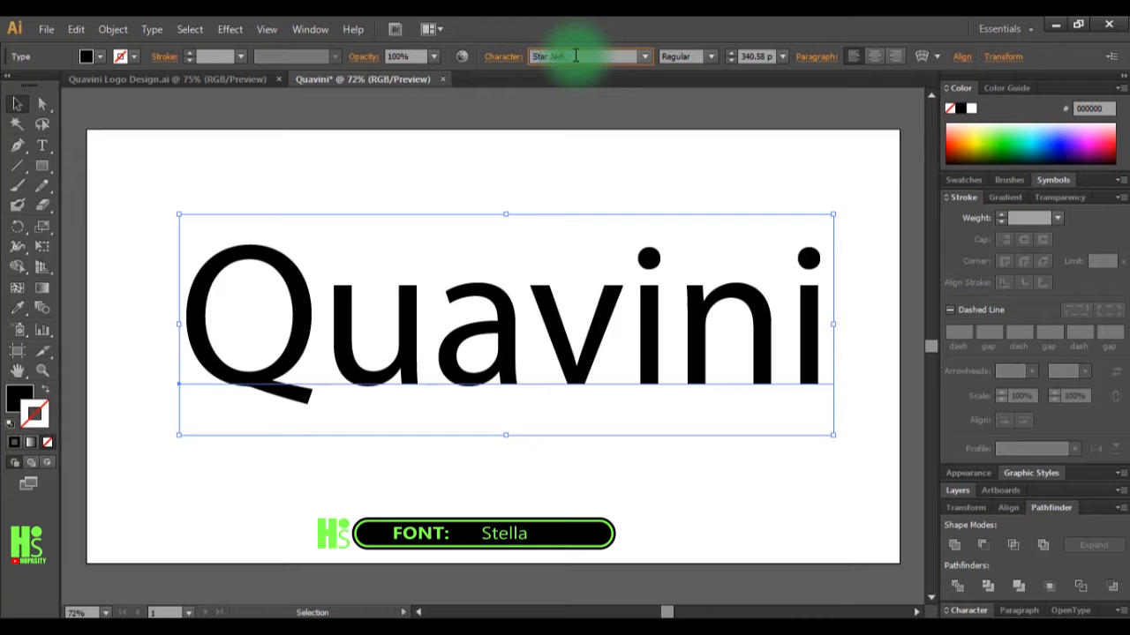
key(Return)
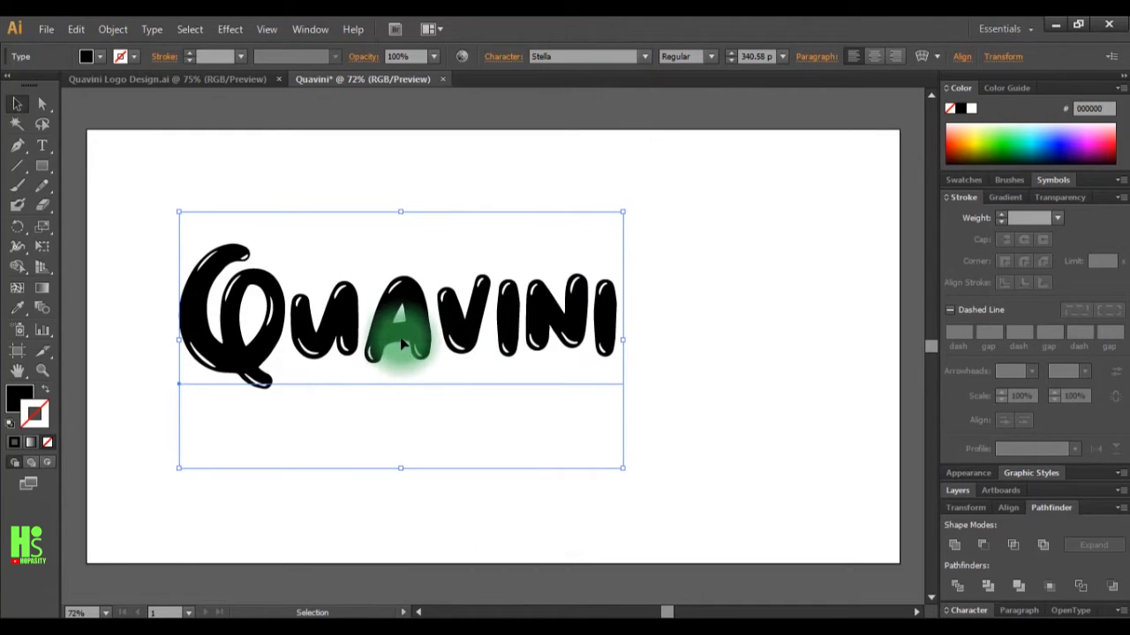
Duplicate the Quavini text, scale the copy to about 99 pt and place it in the artboard's upper-left corner
drag(430, 343, 317, 216)
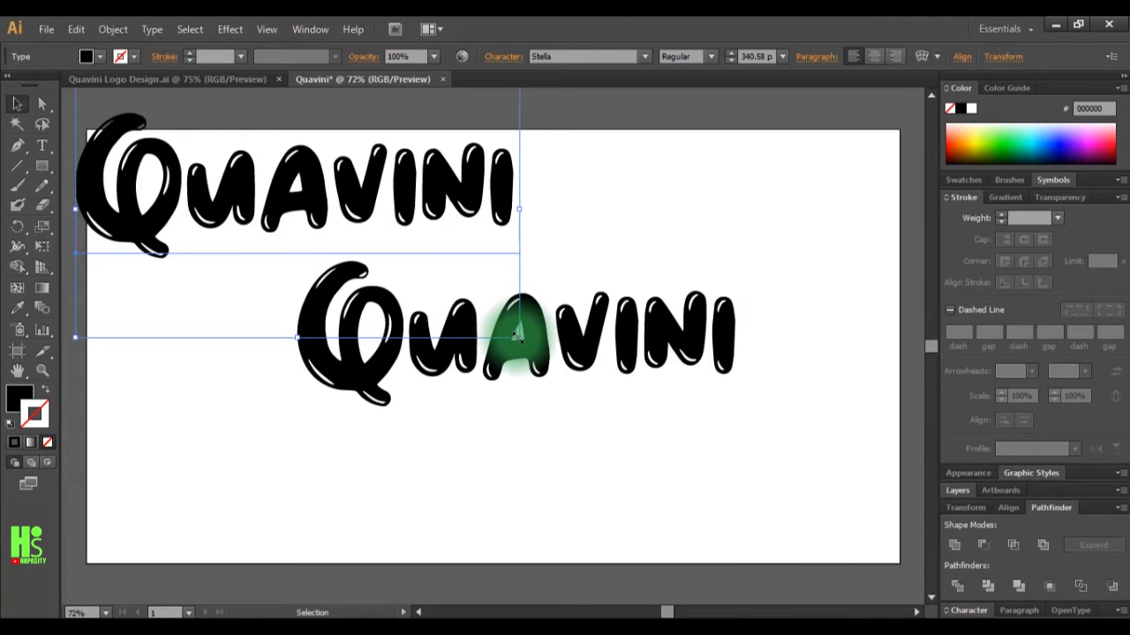
drag(518, 333, 341, 245)
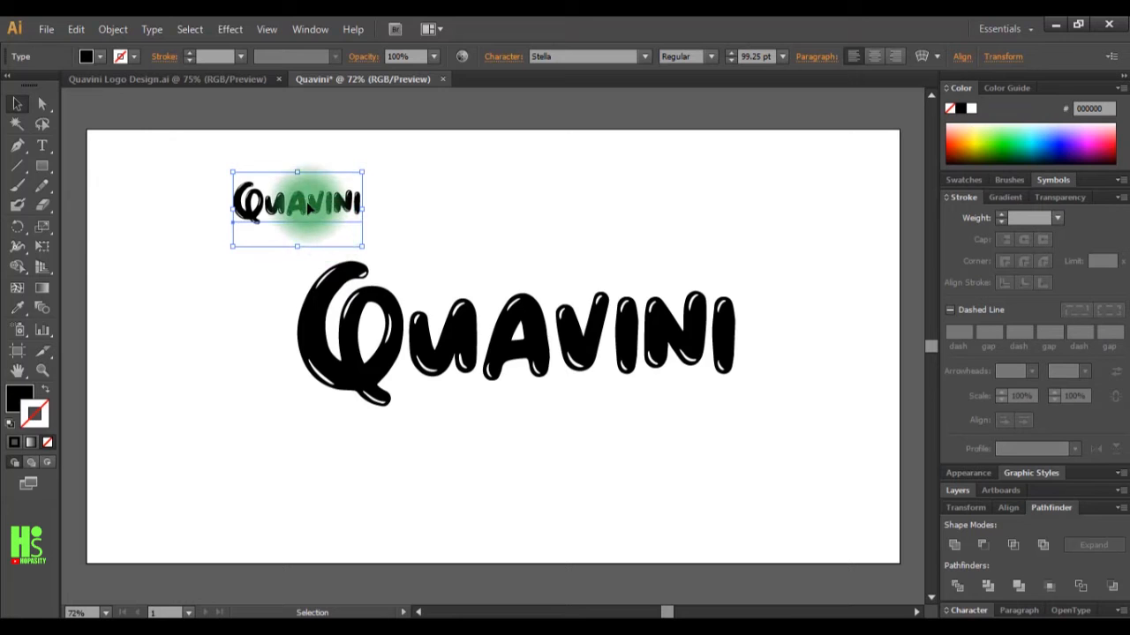
drag(295, 201, 186, 176)
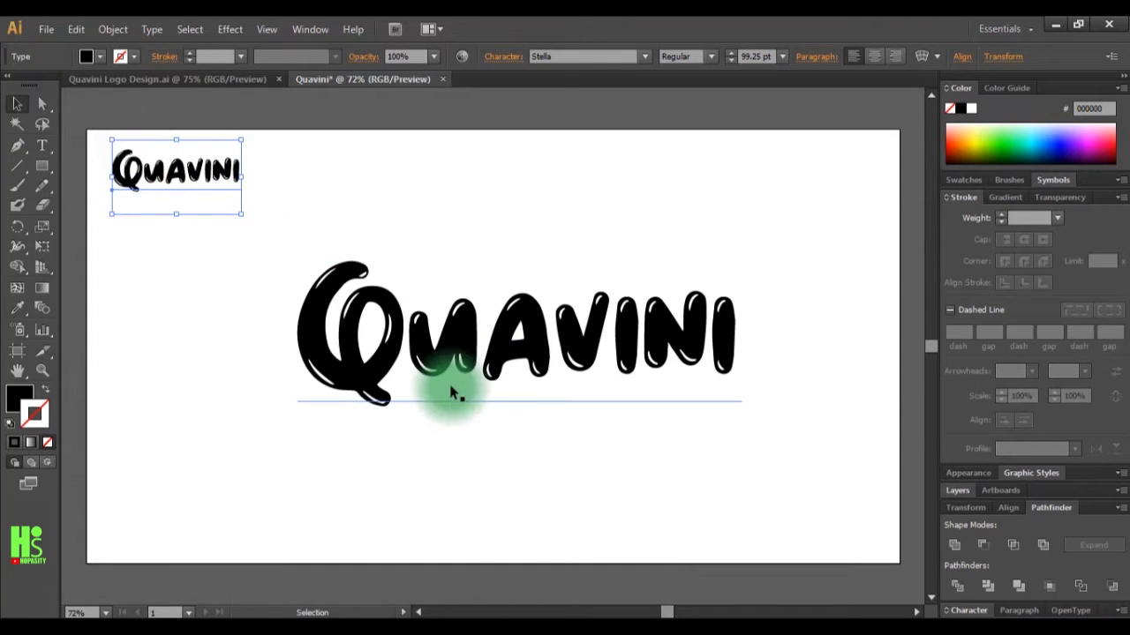
Enlarge the large Quavini text to about 379 pt and expand it into shapes with Object and Fill enabled
click(525, 347)
drag(524, 345, 524, 359)
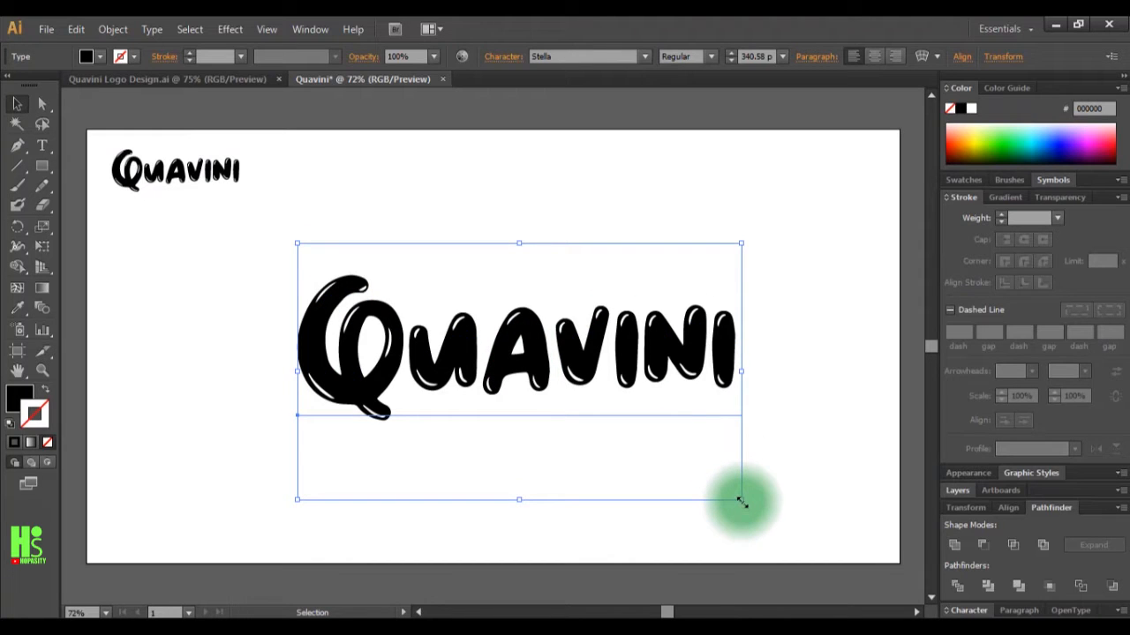
drag(739, 500, 766, 514)
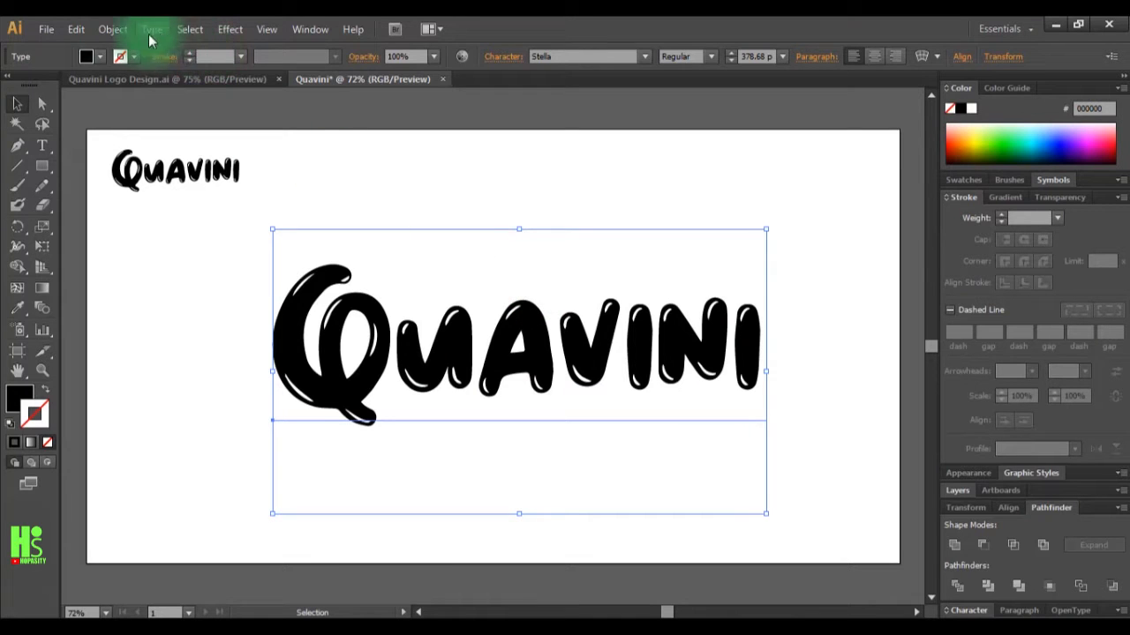
click(105, 32)
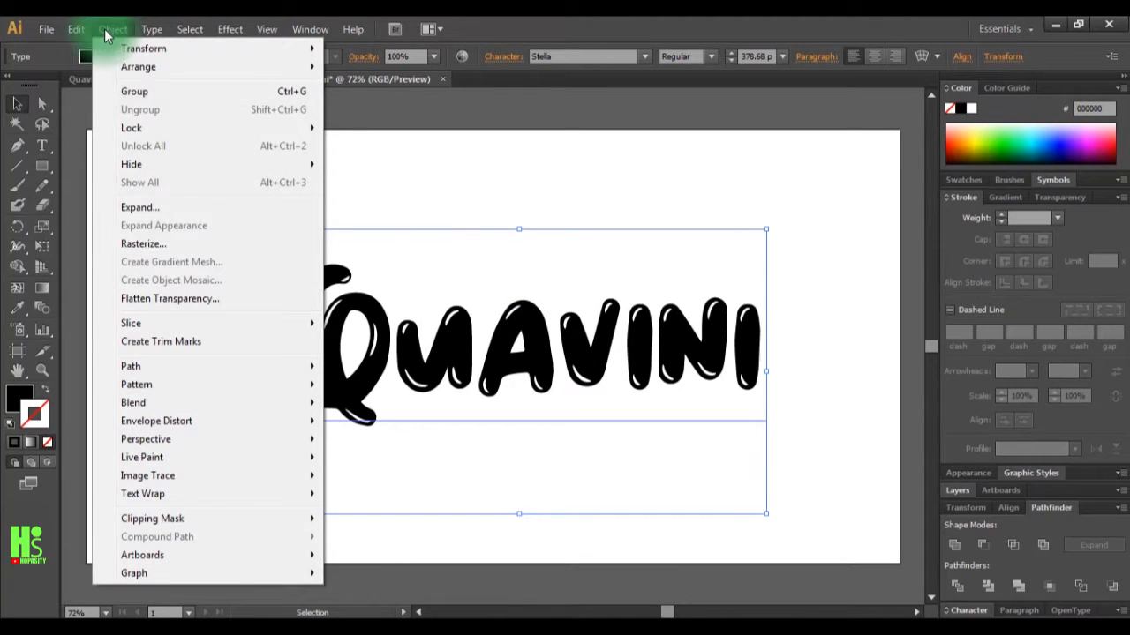
click(140, 208)
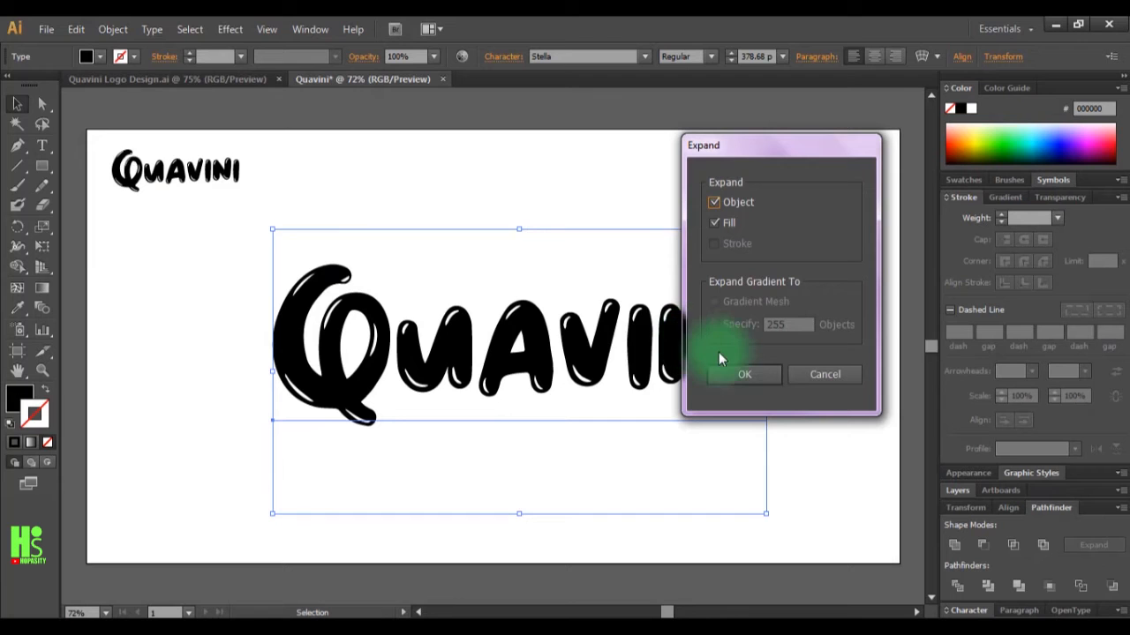
click(727, 369)
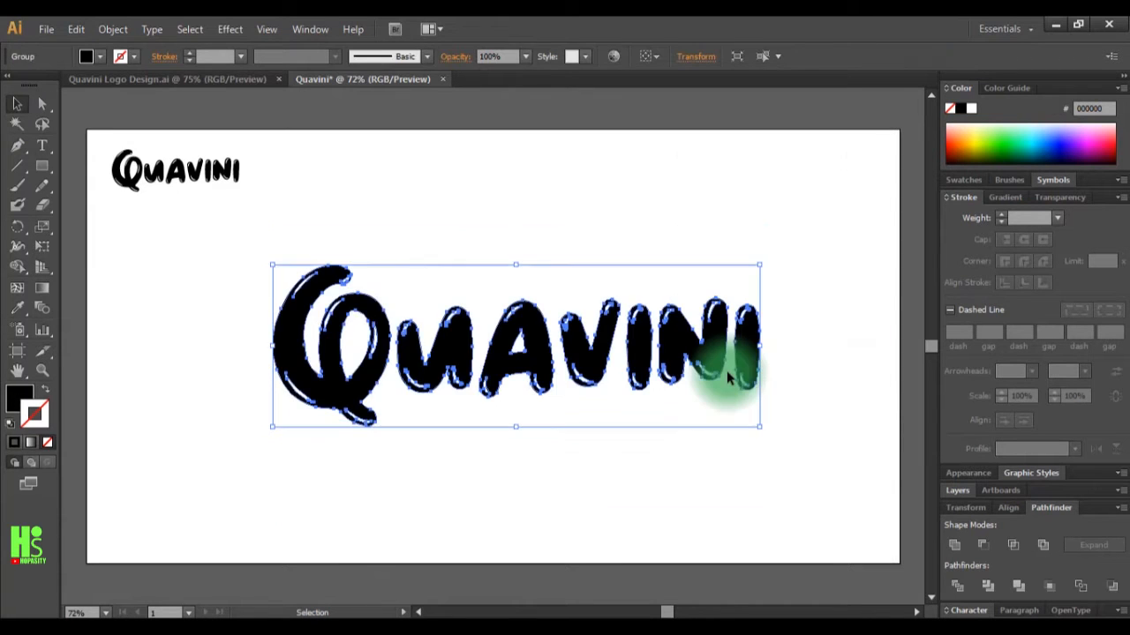
click(782, 352)
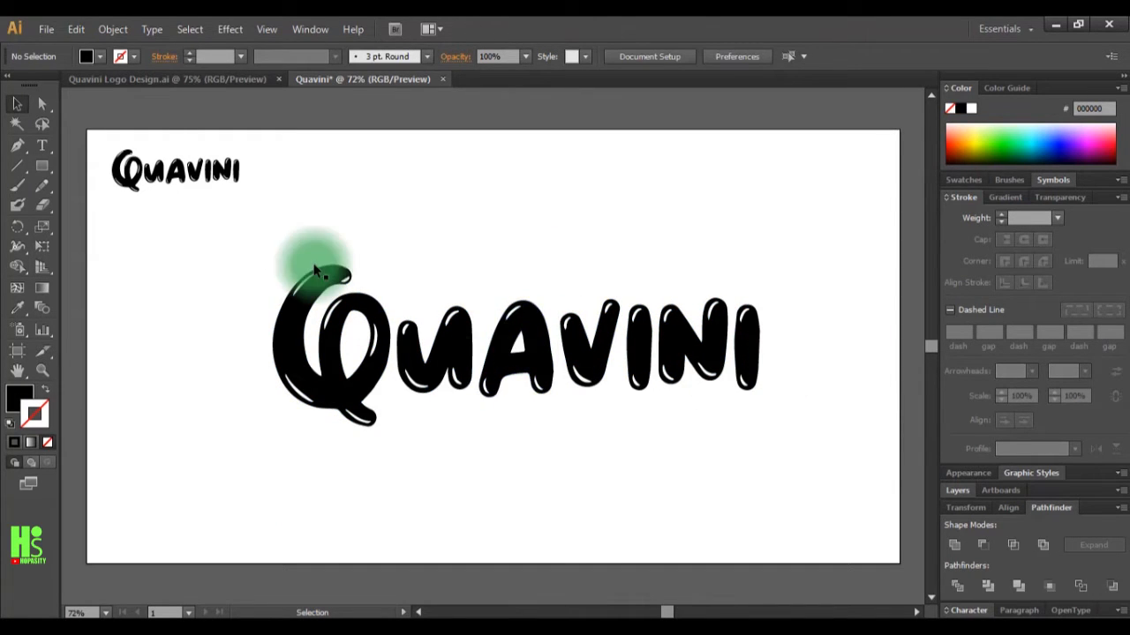
Scale the expanded wordmark down to less than half its size and place it directly below the small Quavini text
click(161, 182)
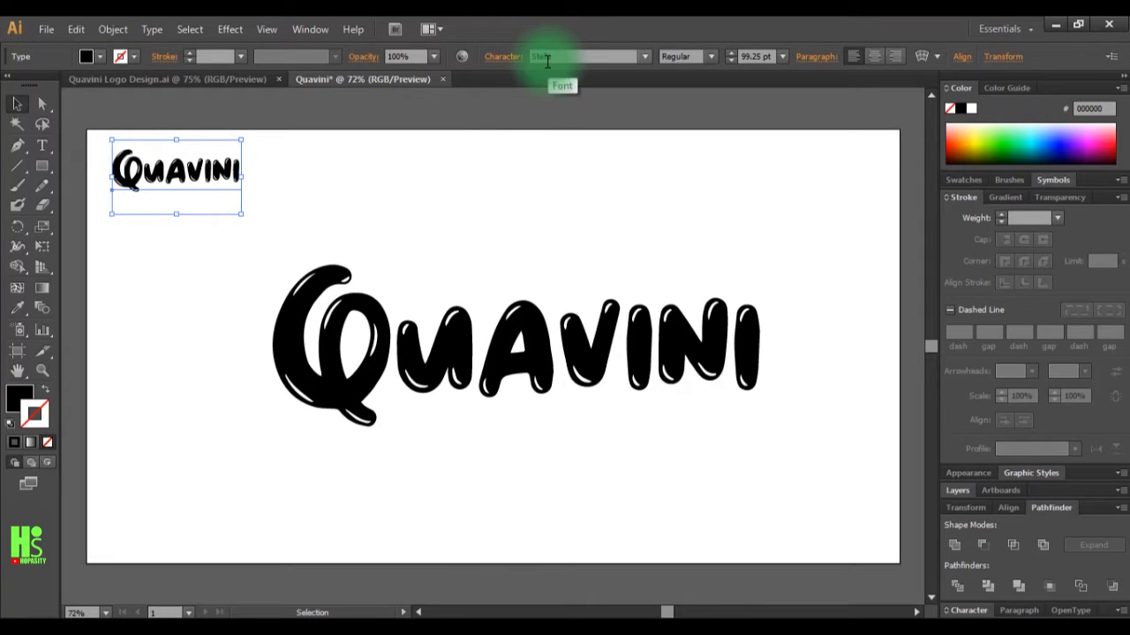
click(432, 352)
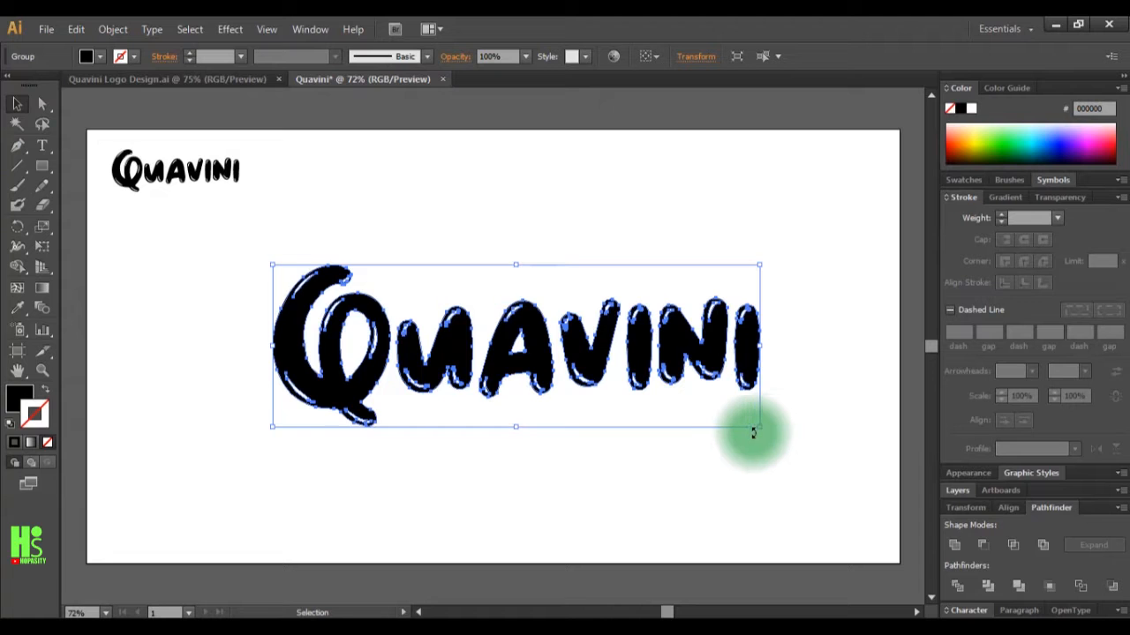
drag(758, 428, 626, 396)
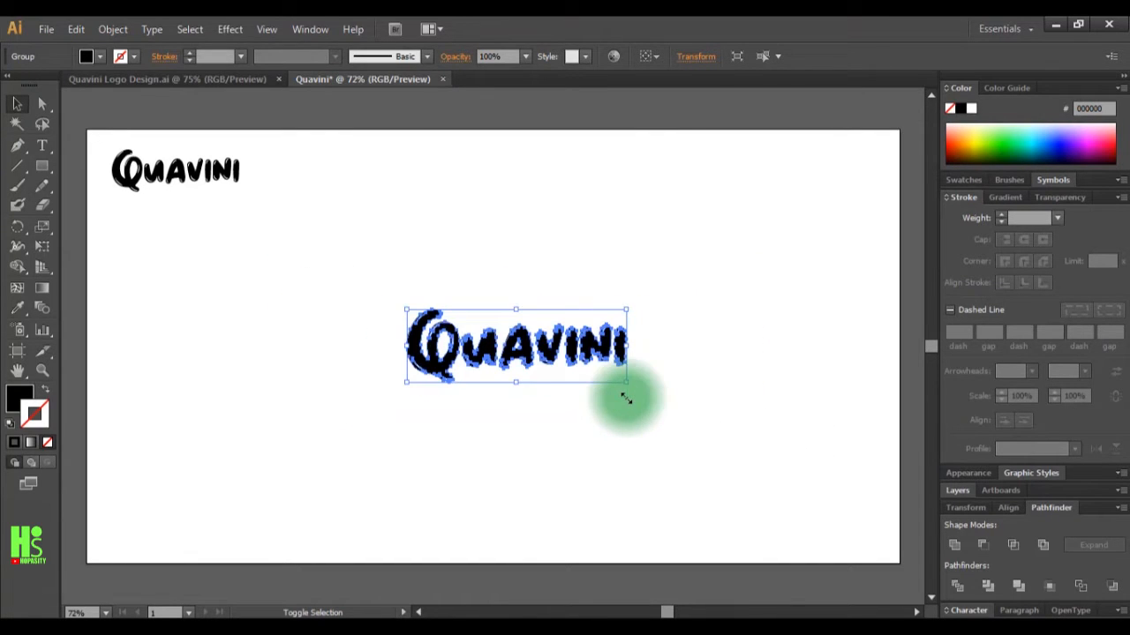
drag(494, 353, 186, 255)
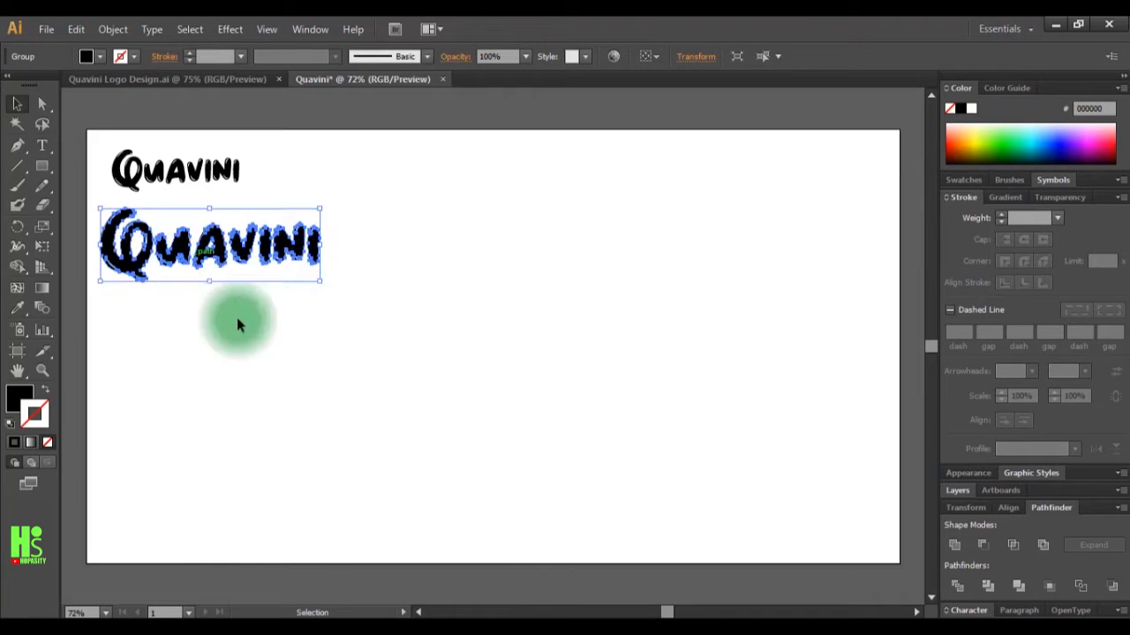
click(238, 375)
Draw a tall black ellipse without a stroke in the right half of the artboard and deselect it
drag(53, 171, 94, 205)
drag(630, 211, 728, 364)
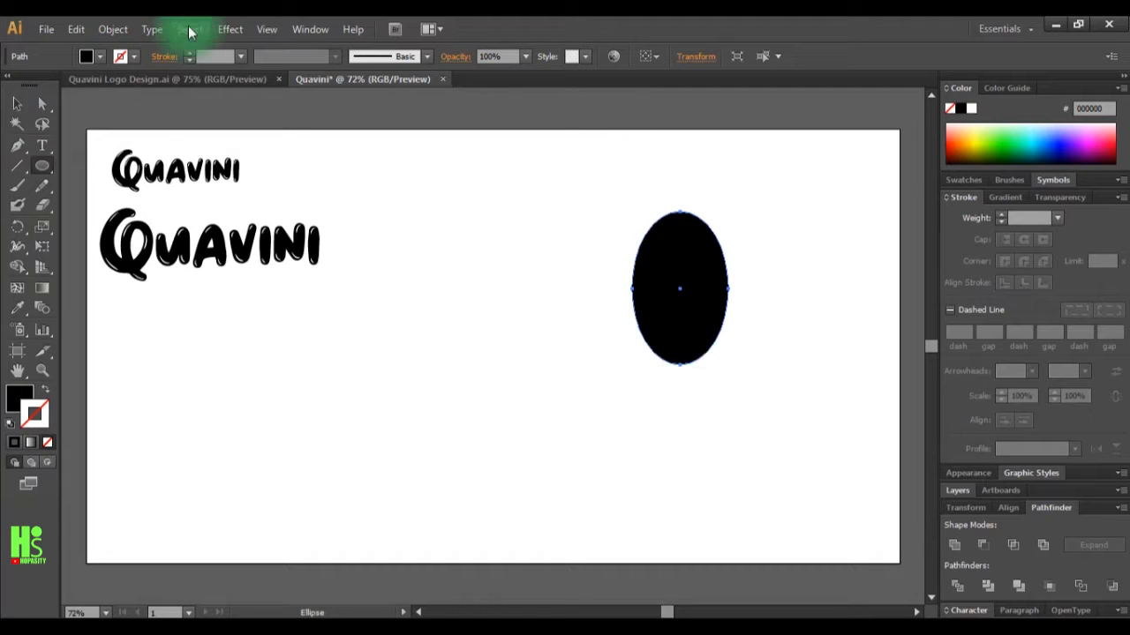
click(41, 103)
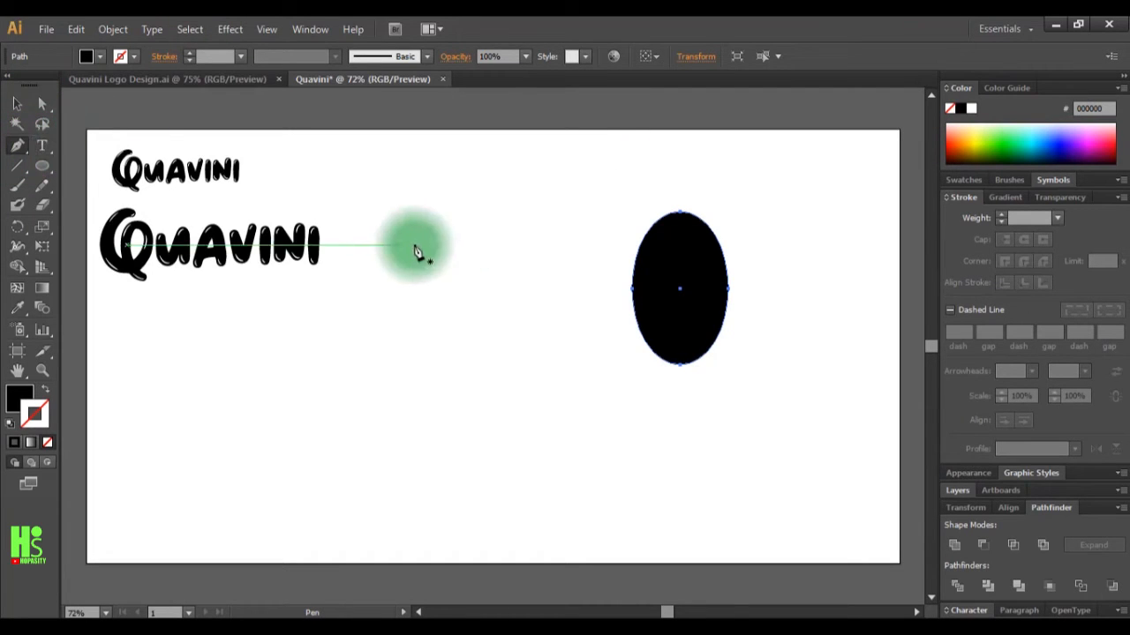
click(245, 301)
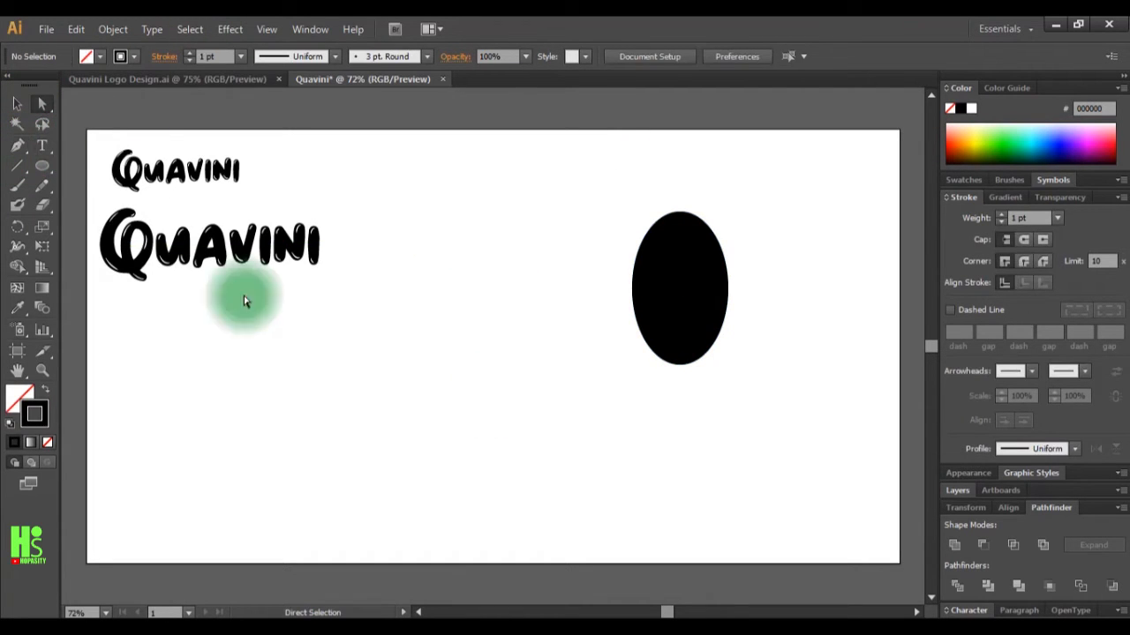
Draw an unfilled S-shaped curve with three anchor points between the wordmarks and the ellipse using the Pen tool
click(17, 145)
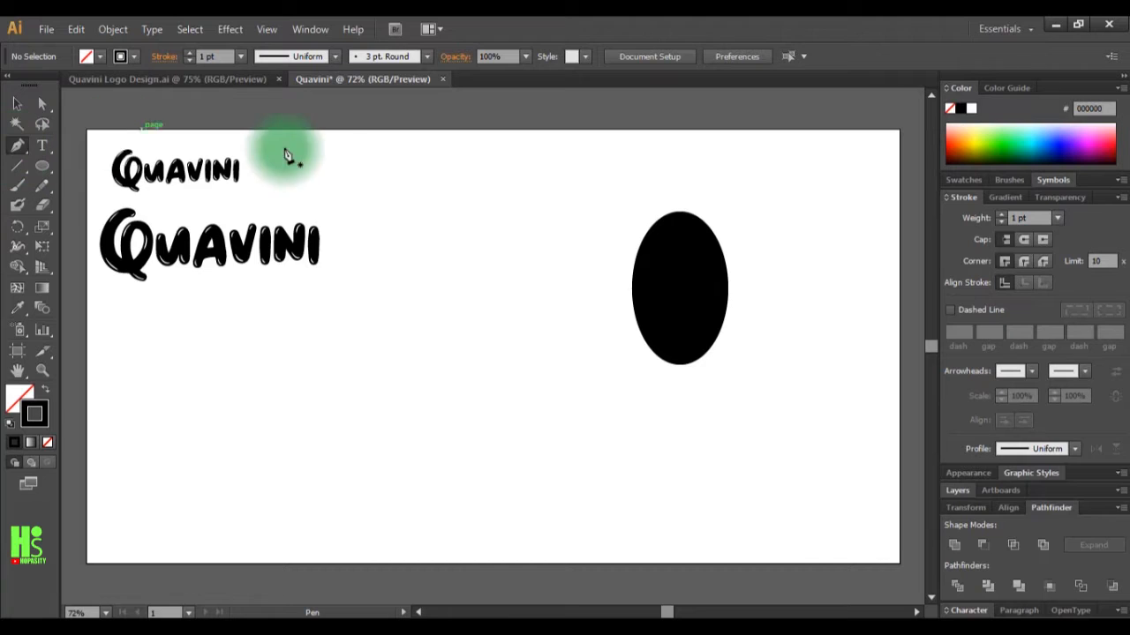
click(480, 212)
drag(446, 345, 517, 418)
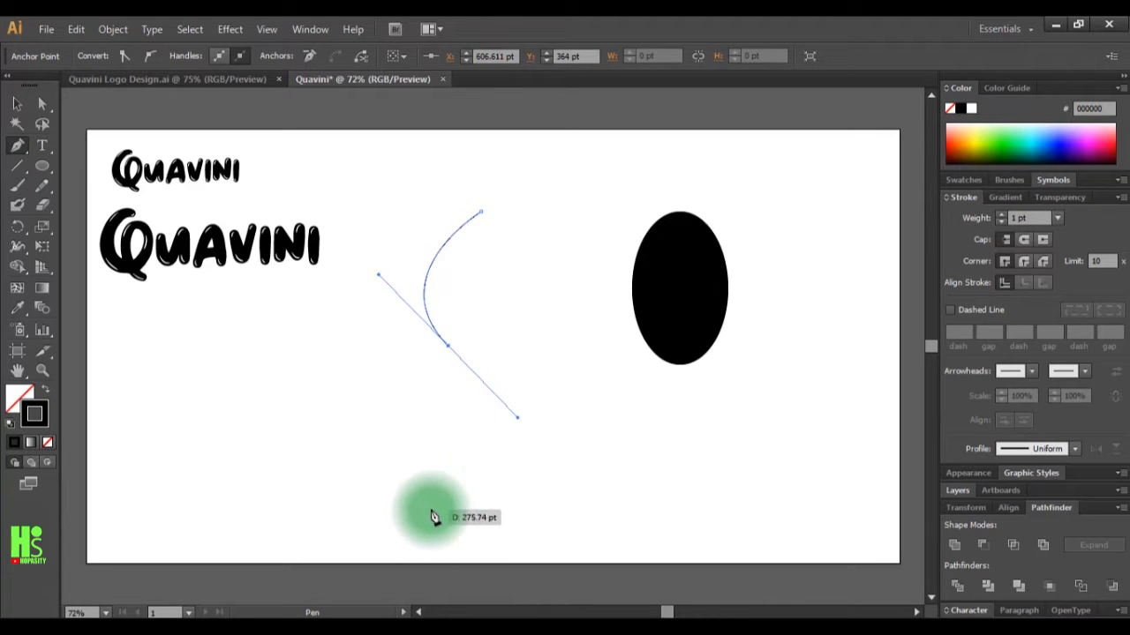
drag(409, 508, 314, 532)
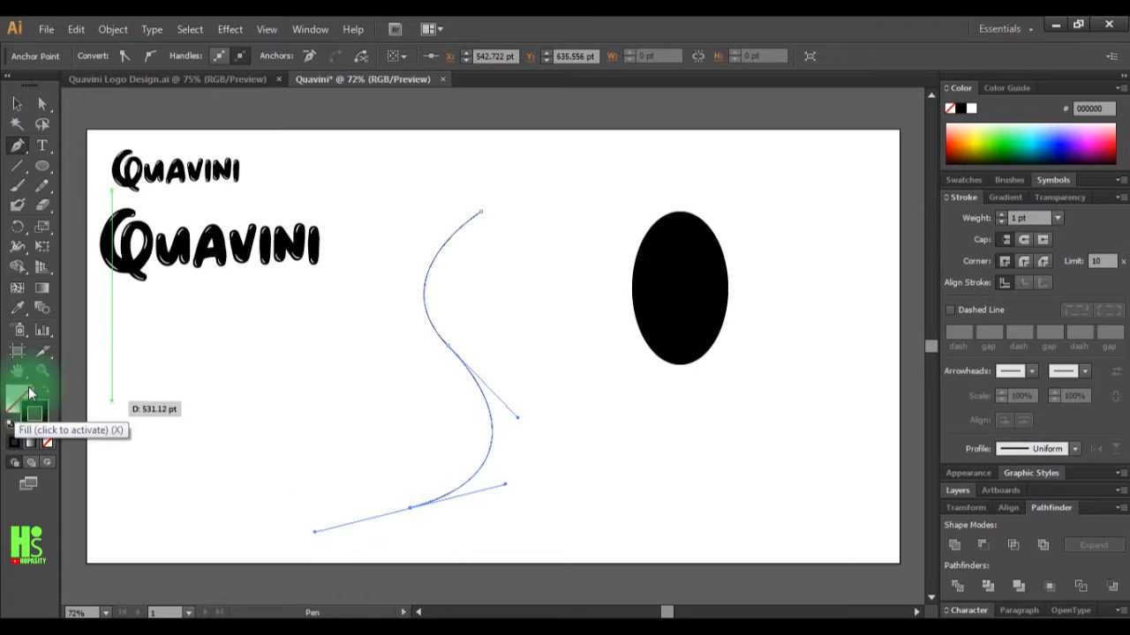
Smooth the S-curve by shifting its middle anchor slightly down and adjusting the direction handles of its lower bend
click(42, 105)
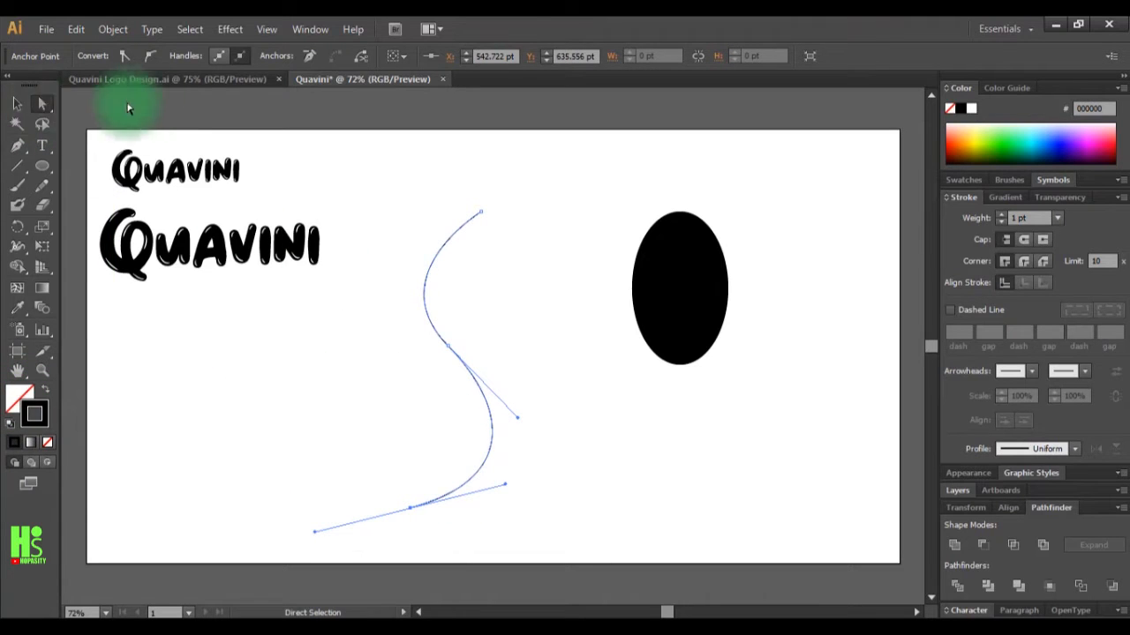
click(449, 347)
drag(517, 417, 514, 398)
drag(448, 347, 450, 359)
drag(517, 410, 504, 409)
drag(505, 484, 516, 475)
click(482, 212)
click(449, 360)
drag(504, 409, 510, 413)
click(535, 450)
Set the S-curve's stroke weight to 15 pt and apply the lens-shaped width profile that tapers at both ends
click(495, 436)
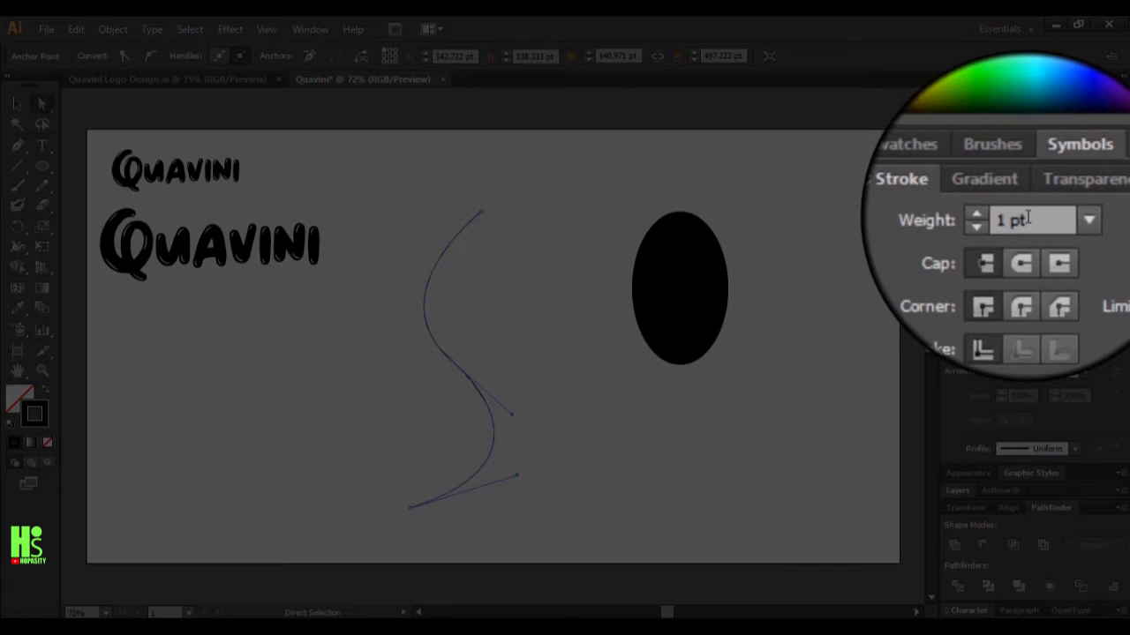
drag(1031, 218, 963, 211)
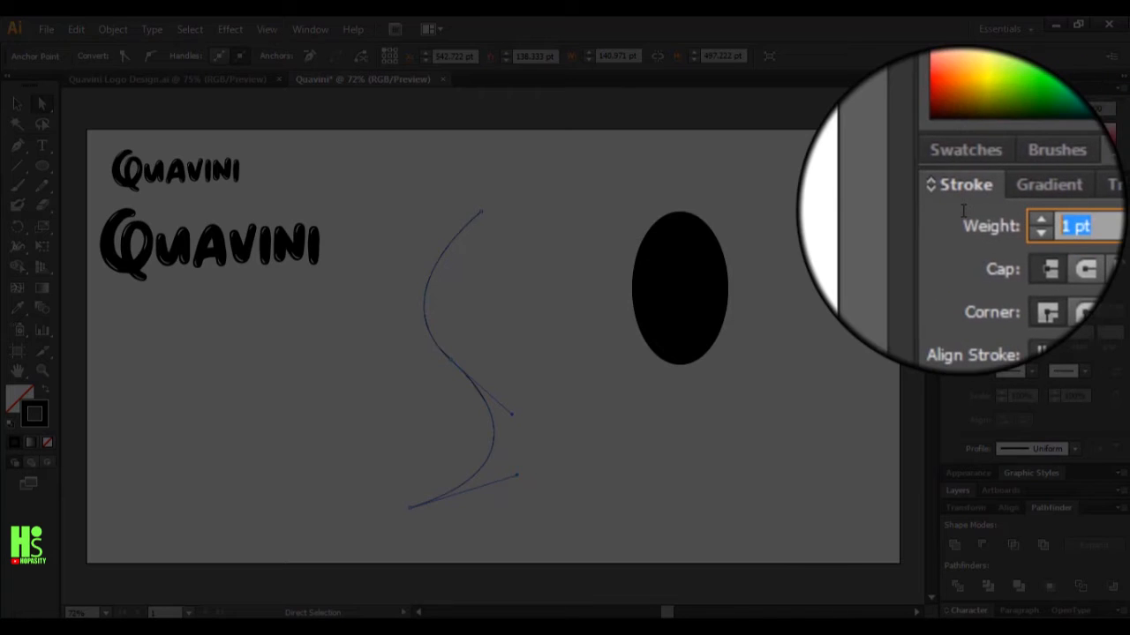
key(Return)
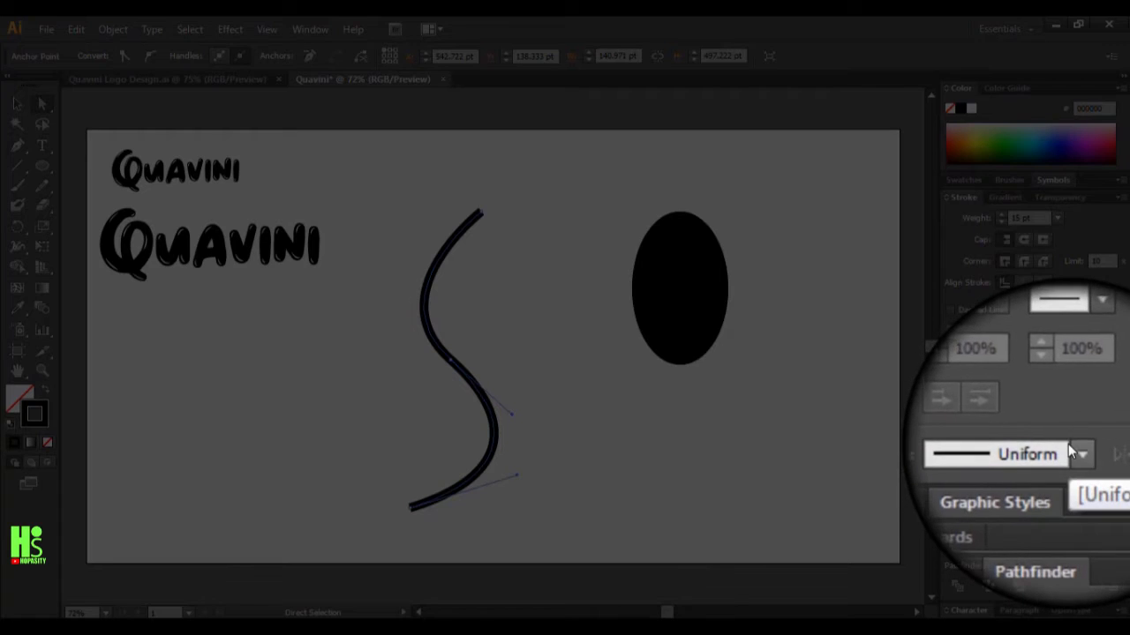
click(1075, 453)
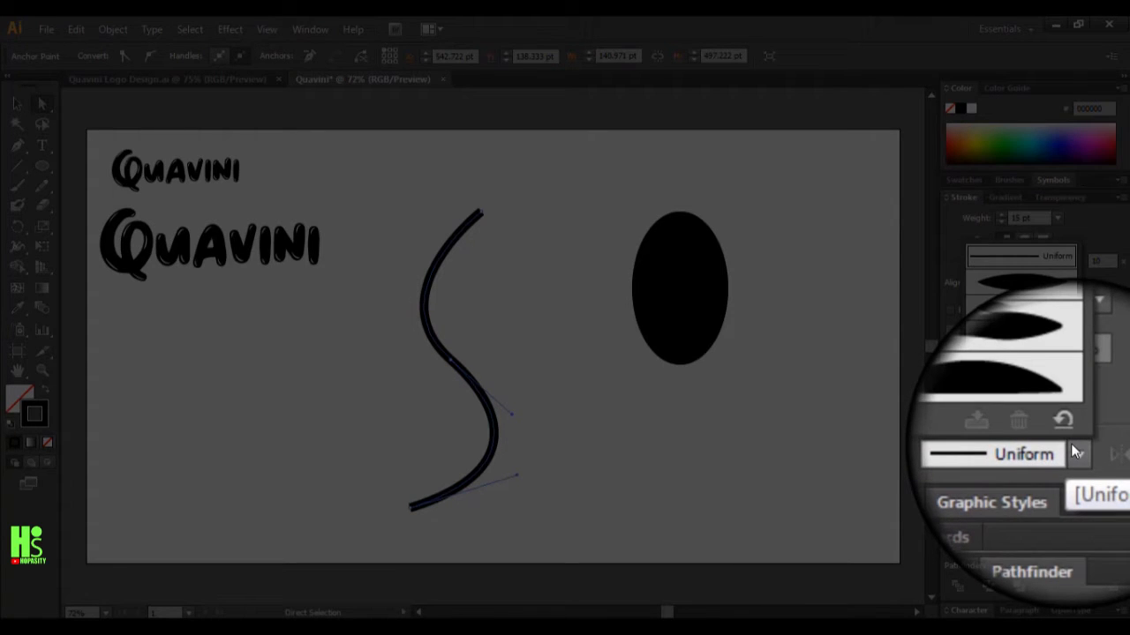
click(1026, 280)
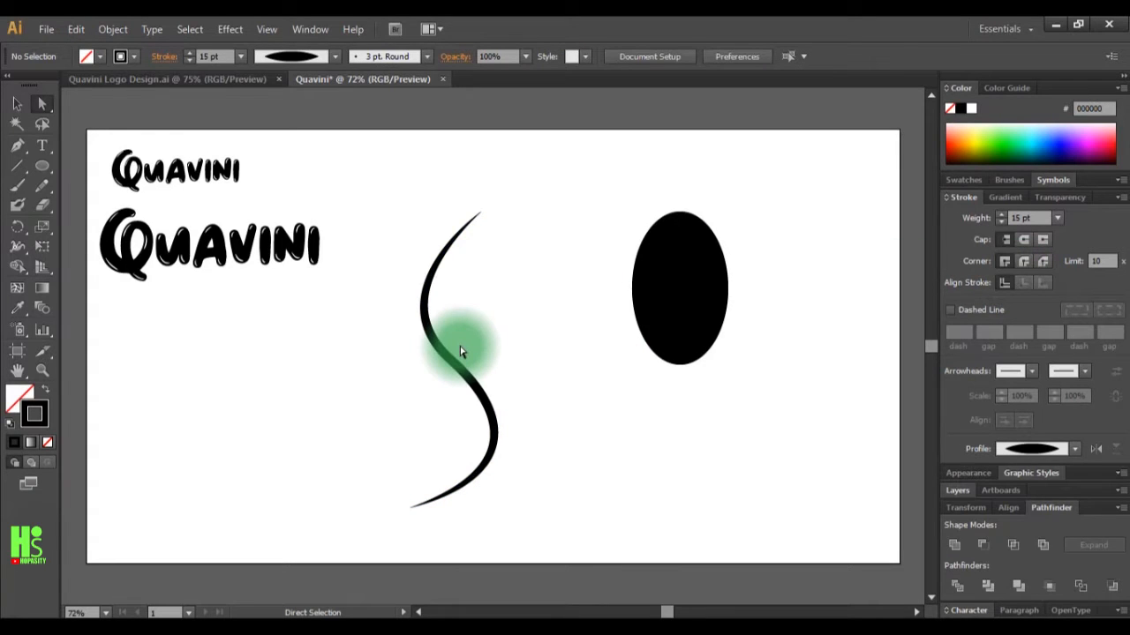
click(488, 415)
drag(488, 414, 601, 420)
key(ctrl+z)
Move the S-curve onto the black ellipse and rotate it clockwise so it crosses the ellipse from top to bottom
click(17, 103)
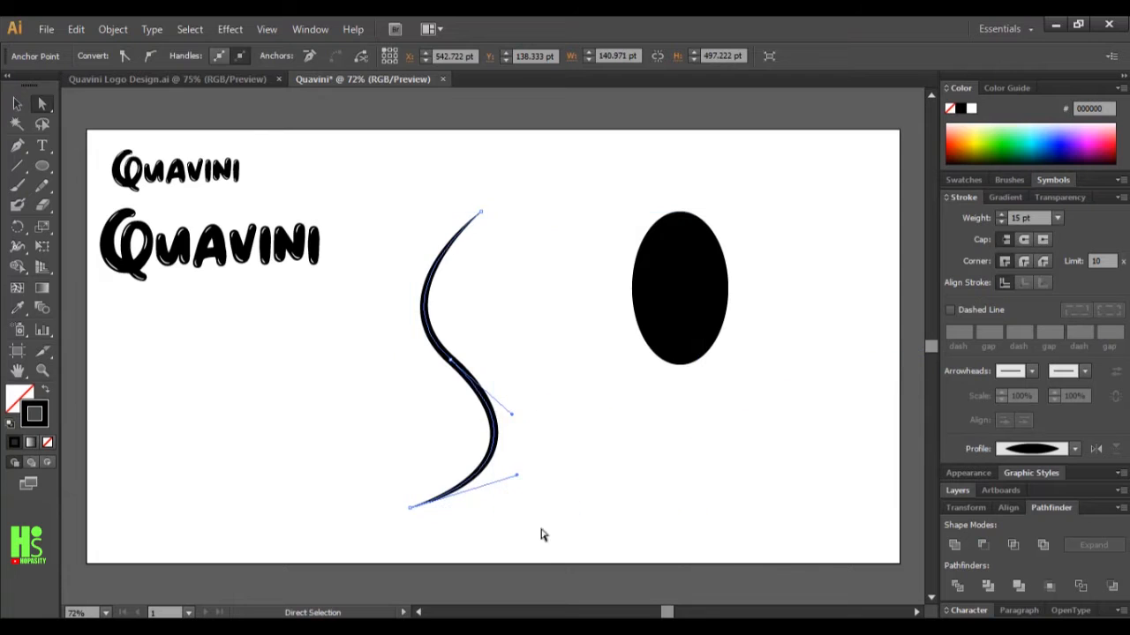
click(379, 344)
drag(480, 385, 714, 307)
drag(730, 433, 626, 434)
click(641, 437)
click(633, 396)
click(657, 451)
click(638, 389)
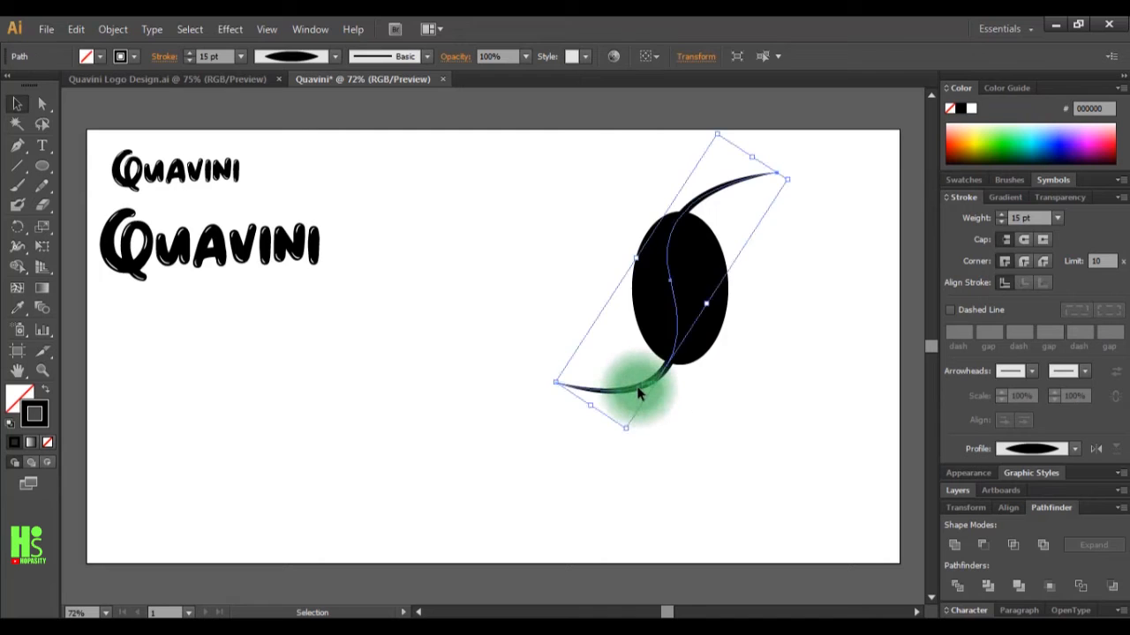
drag(638, 393, 641, 392)
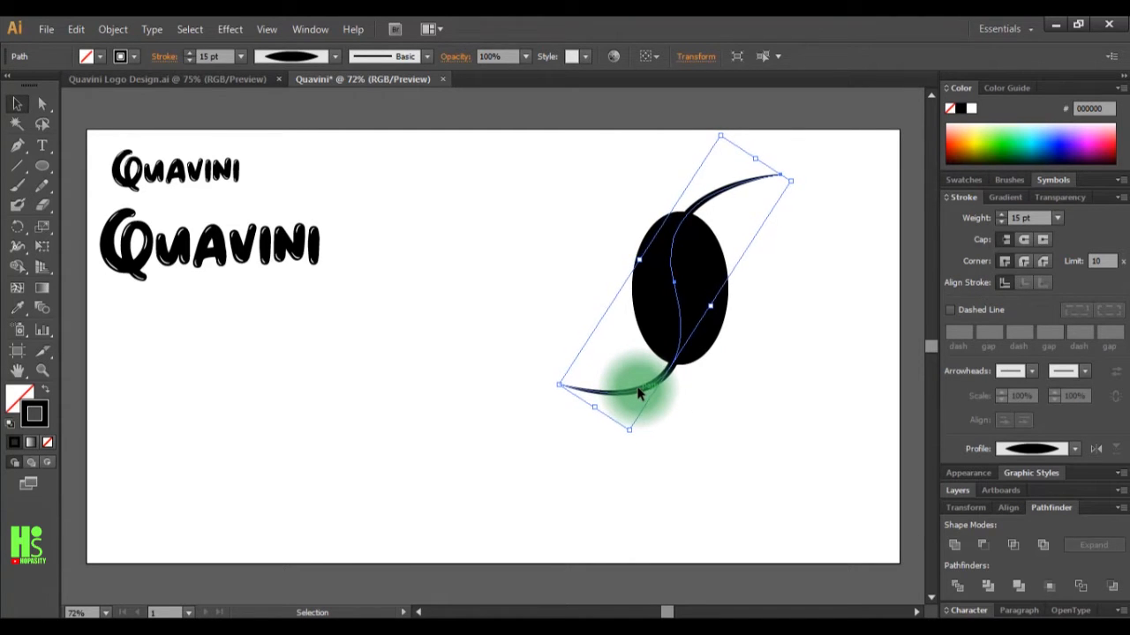
Expand the appearance of the tapered S-curve into a filled shape and deselect it
click(113, 29)
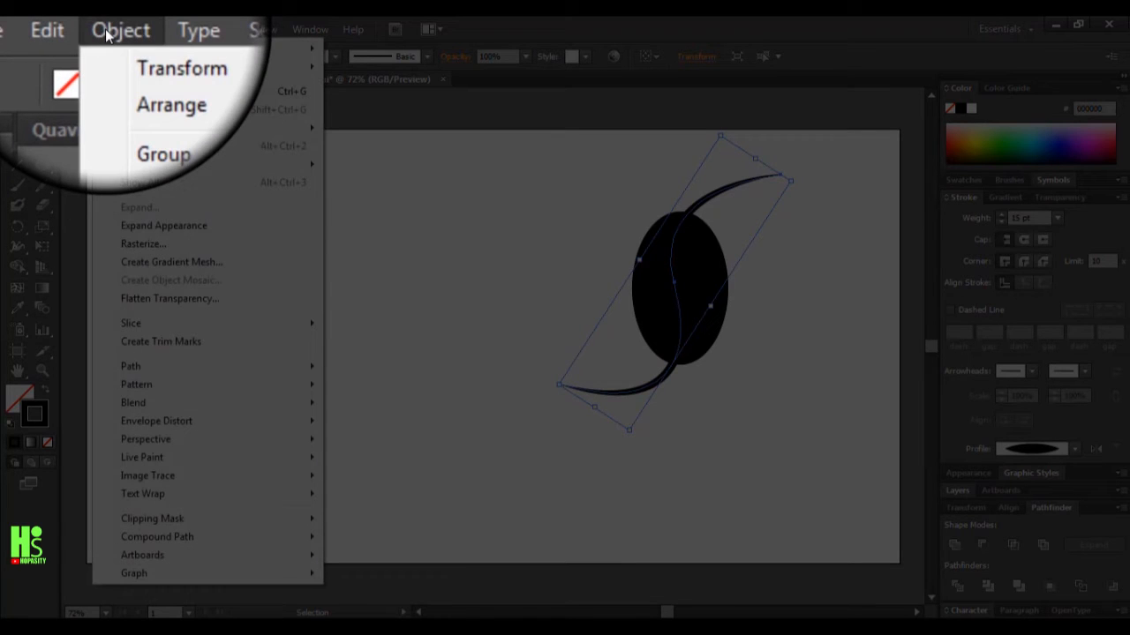
click(164, 225)
click(441, 365)
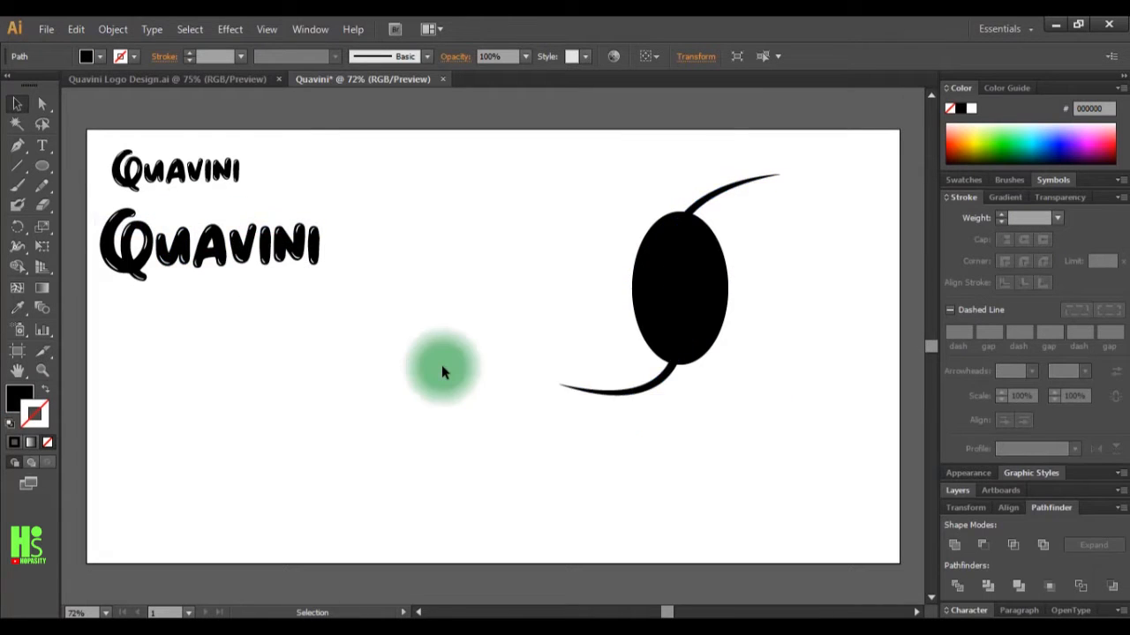
Cut the expanded S-curve out of the ellipse with Minus Front to form a split coffee bean, and deselect it
click(637, 396)
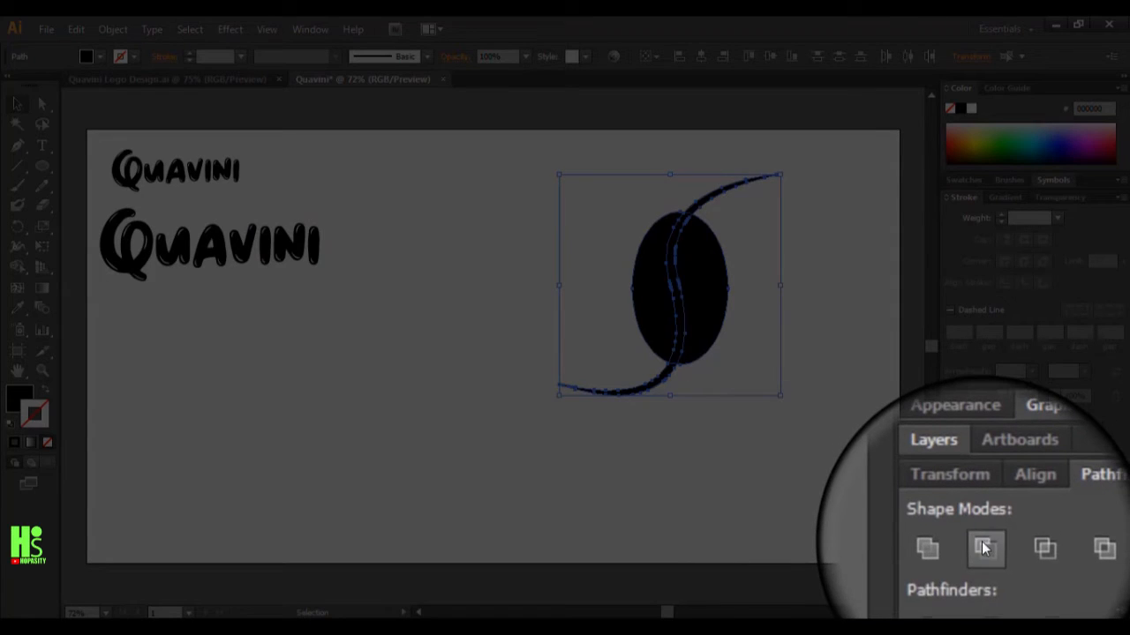
click(982, 545)
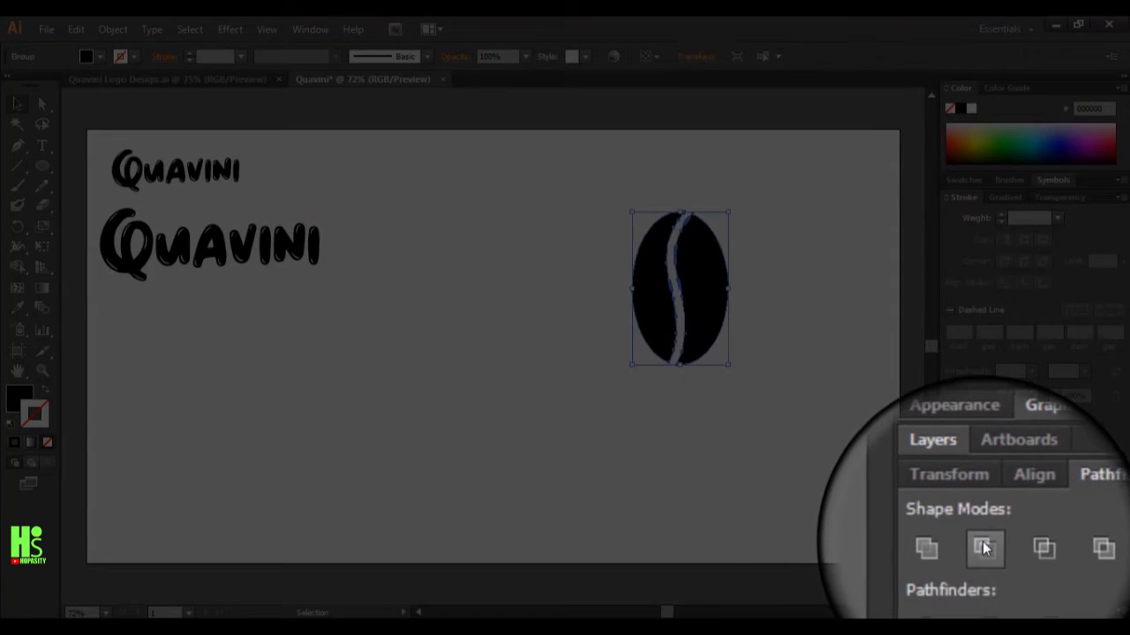
click(851, 486)
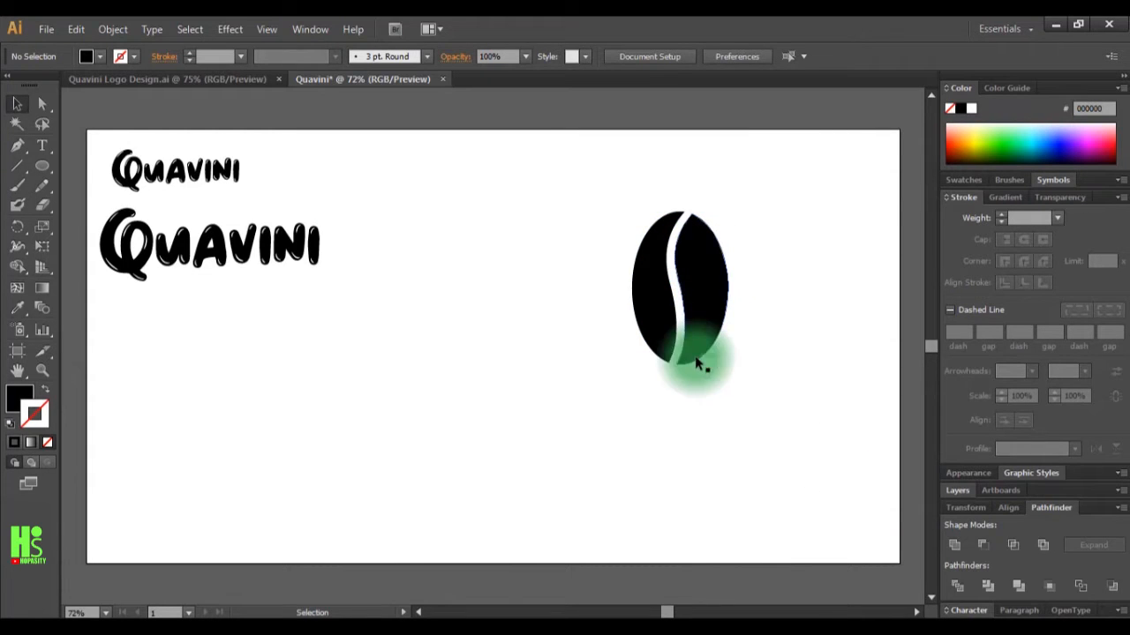
Draw a large, nearly round ellipse around the coffee bean with no fill and a 40 pt black stroke
click(43, 168)
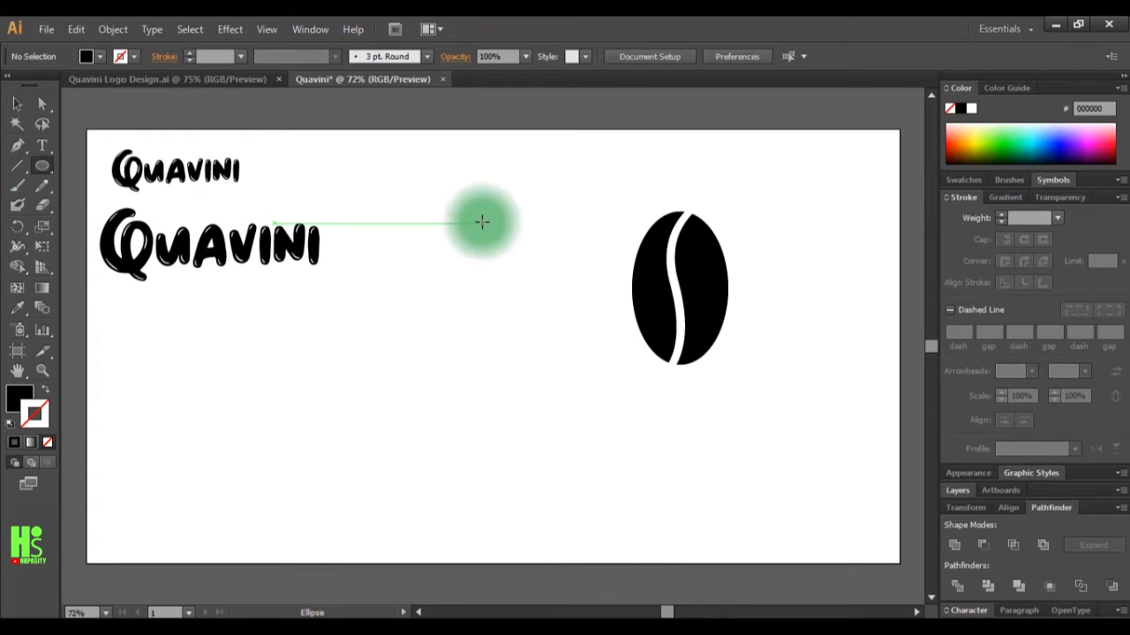
drag(613, 189, 803, 396)
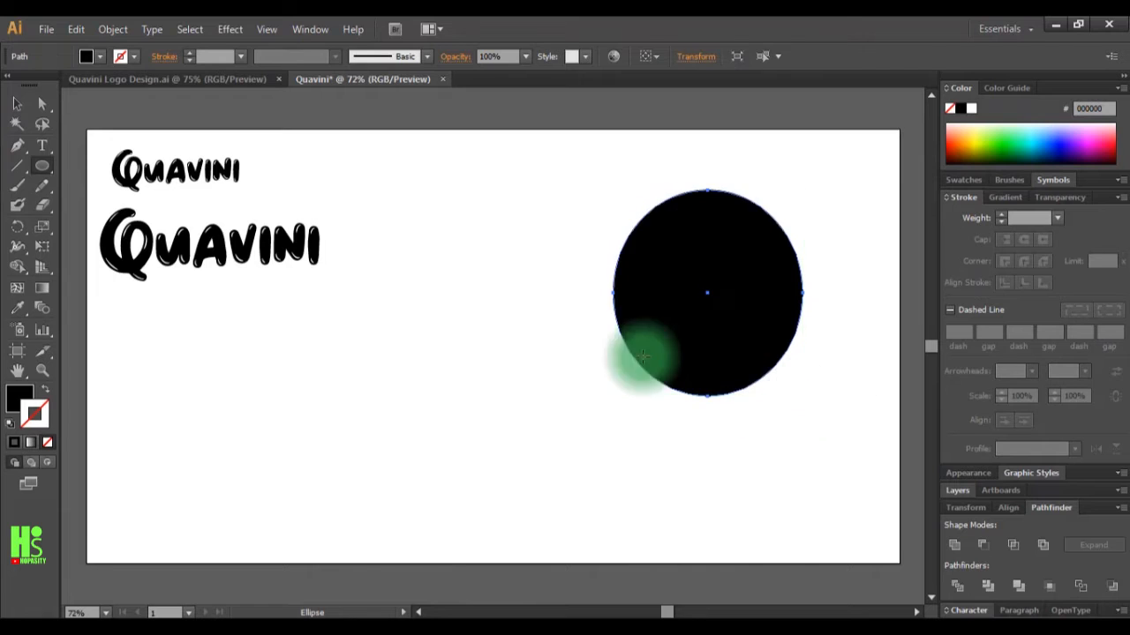
click(48, 394)
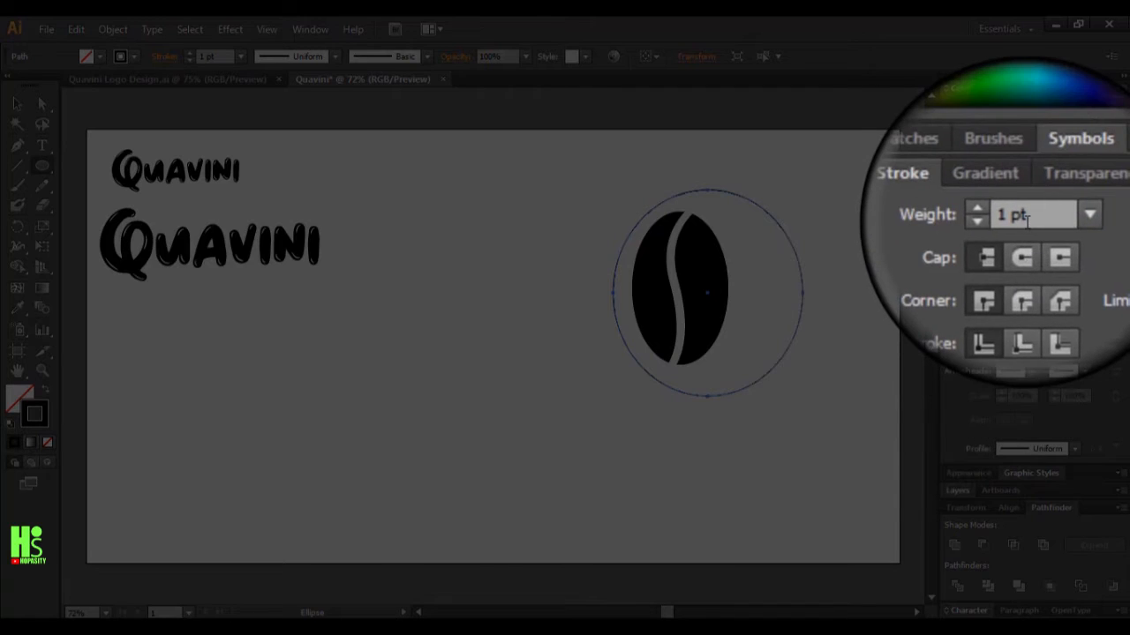
double_click(1026, 219)
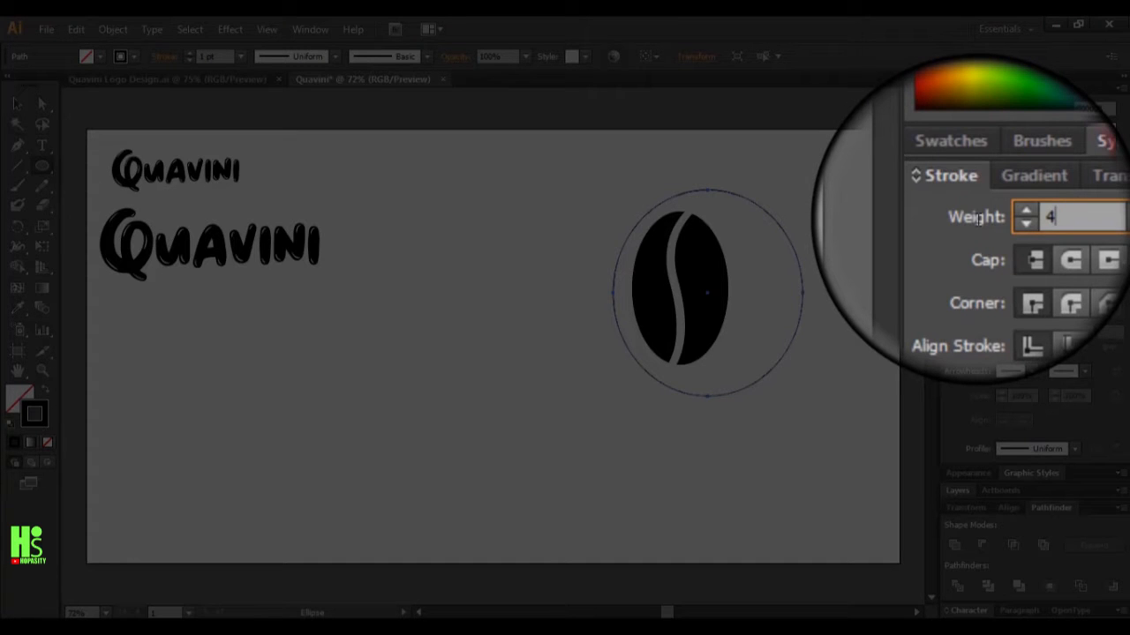
text(40)
key(Return)
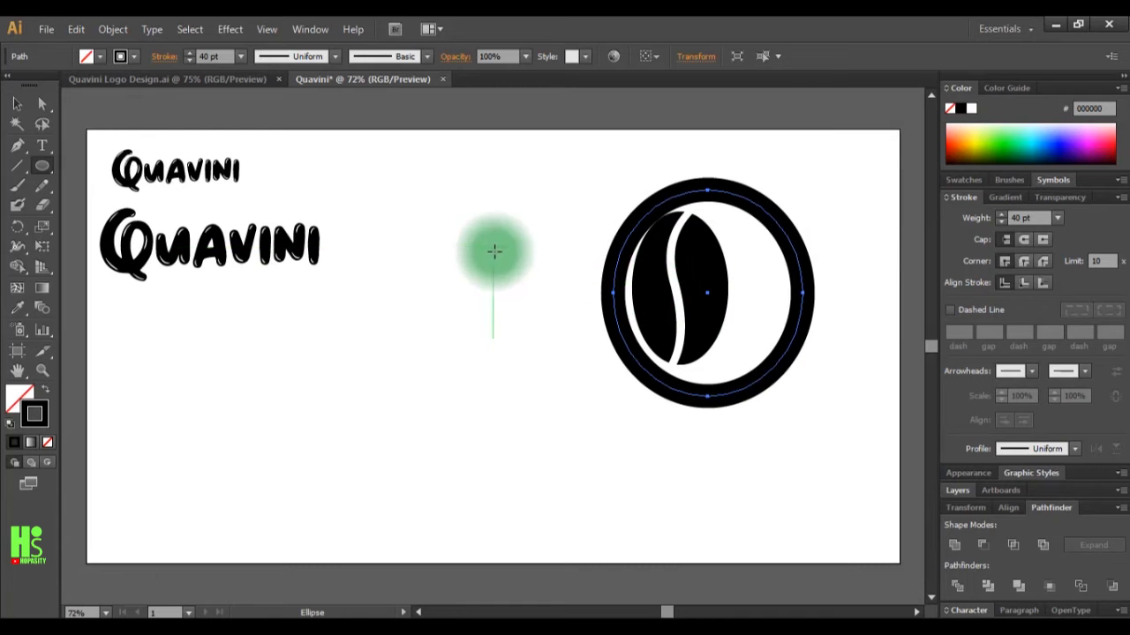
Reduce the stroke weight of the ring around the bean to 30 pt
click(1002, 222)
click(1001, 222)
click(1002, 221)
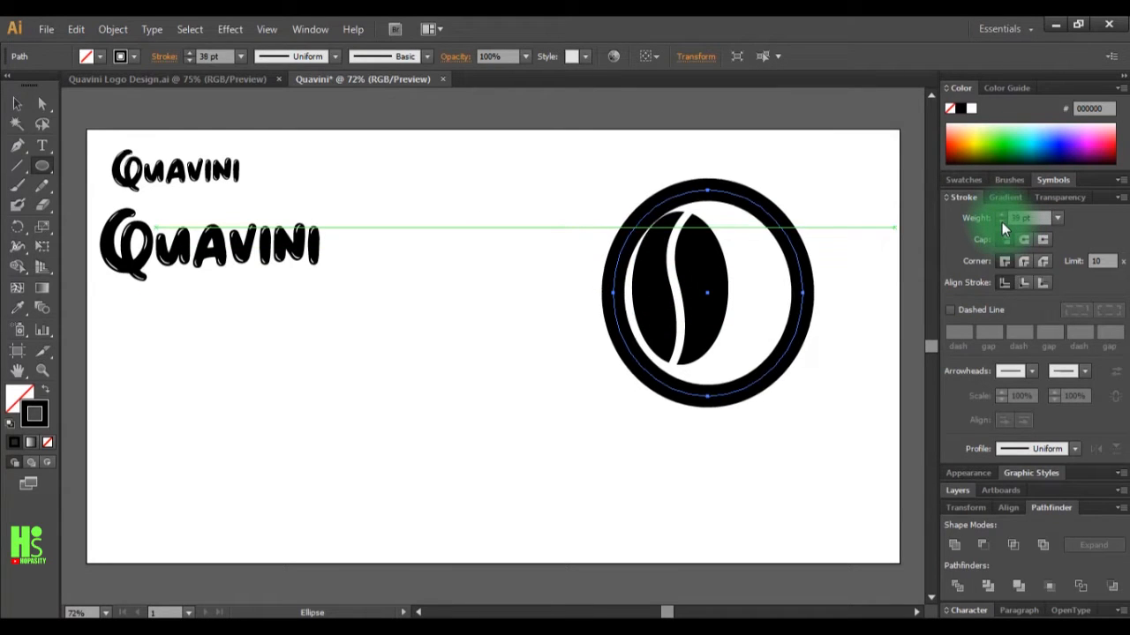
click(1001, 222)
click(1002, 222)
click(1001, 221)
click(1002, 222)
click(1001, 221)
click(1002, 221)
click(1002, 222)
click(1001, 221)
click(1001, 221)
click(1002, 222)
click(1002, 222)
click(1003, 222)
click(1001, 214)
click(1002, 213)
click(1001, 214)
click(1002, 213)
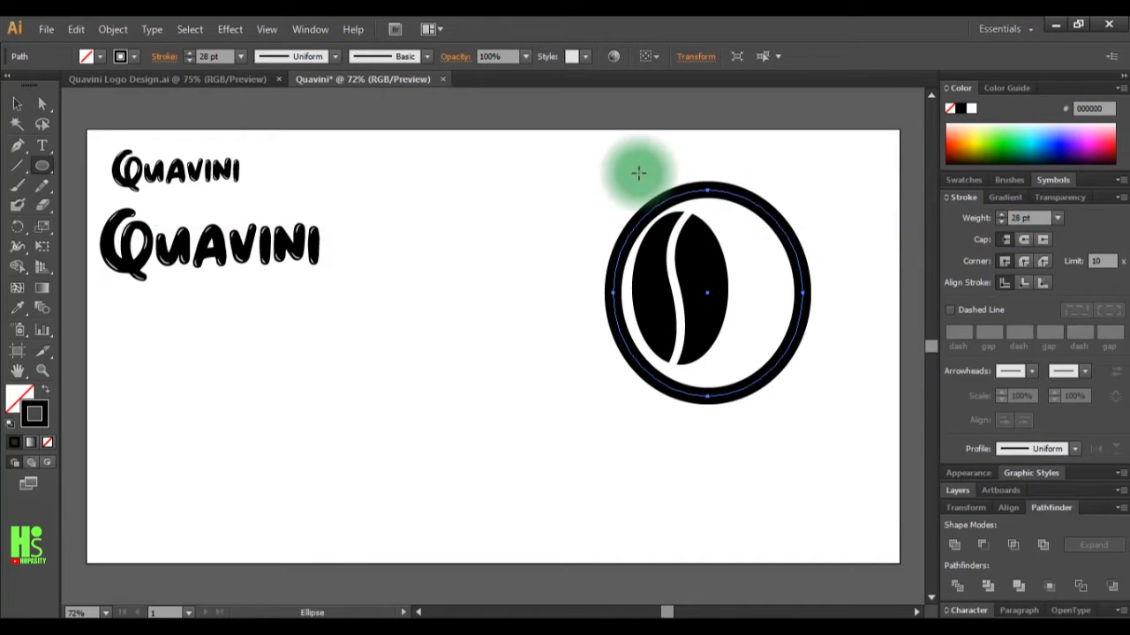
click(1001, 215)
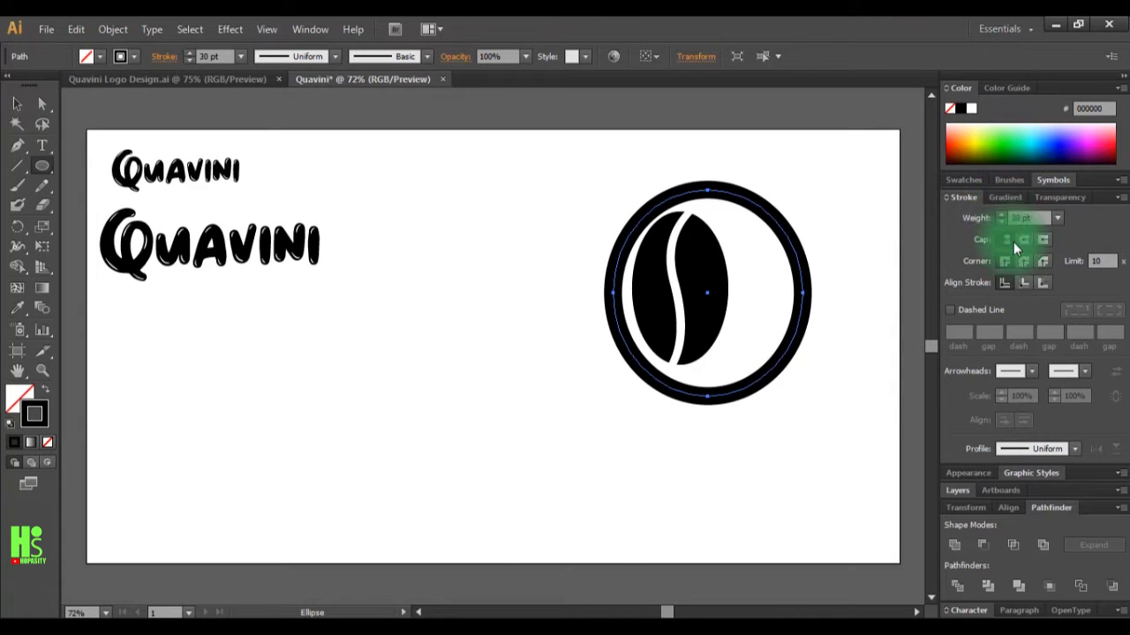
Move the ring so it is centred around the coffee bean and check its path in Outline view
click(17, 104)
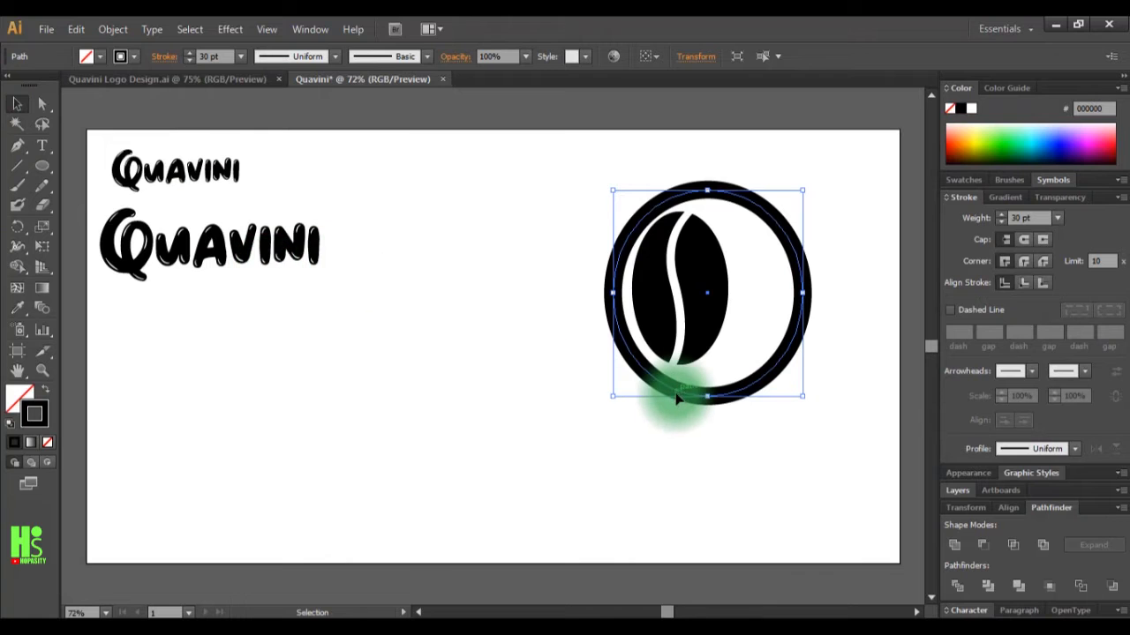
drag(677, 397, 649, 385)
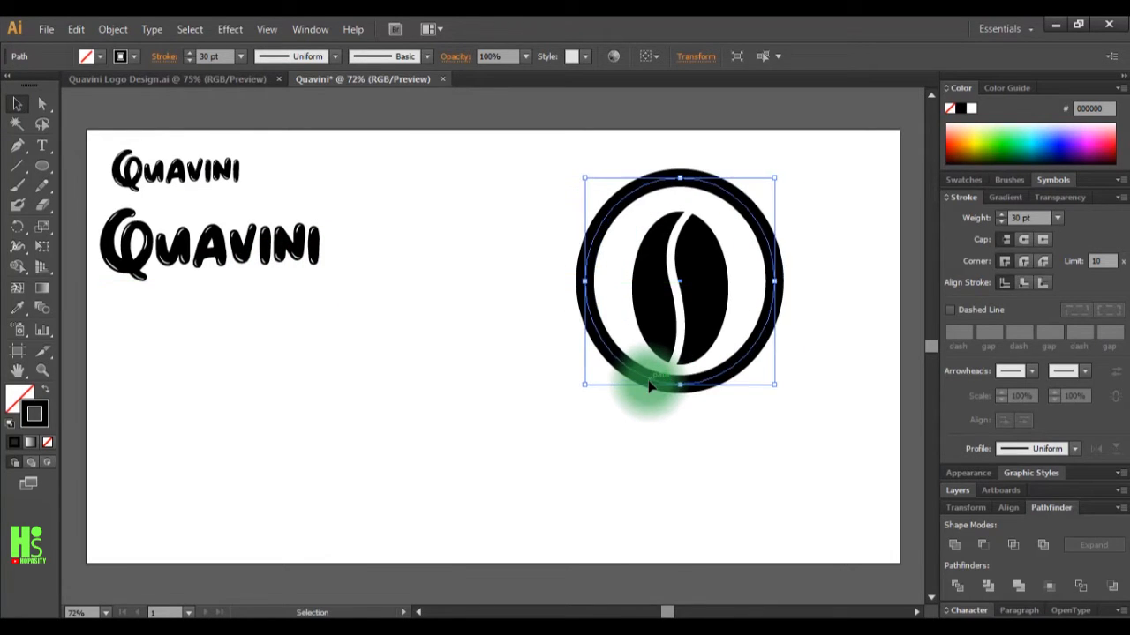
key(ctrl+y)
click(665, 447)
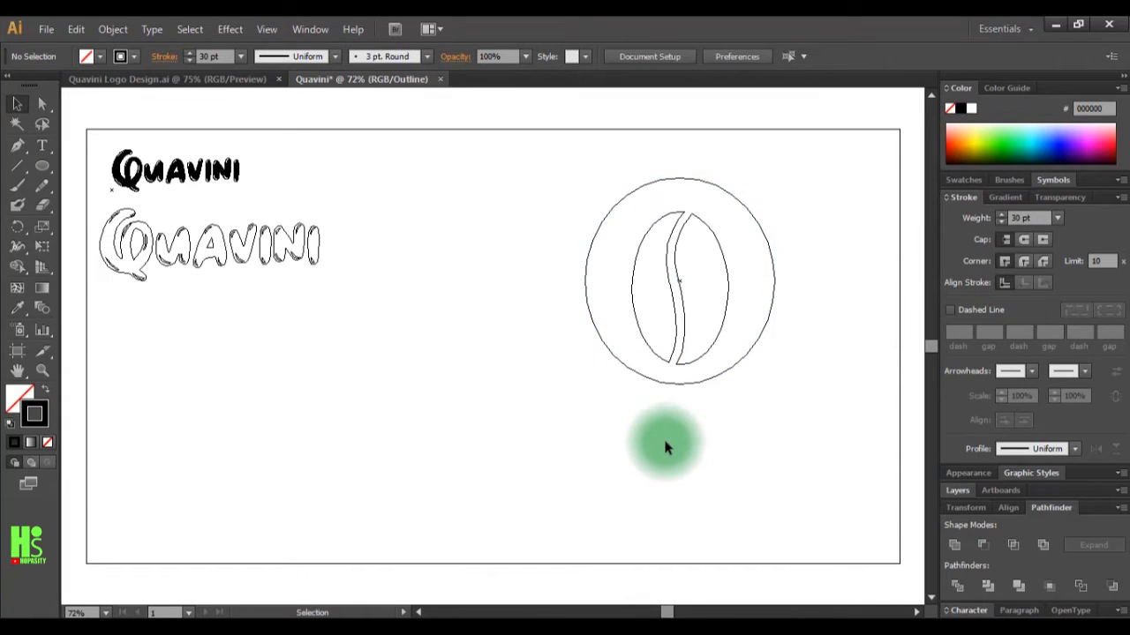
click(654, 376)
click(659, 409)
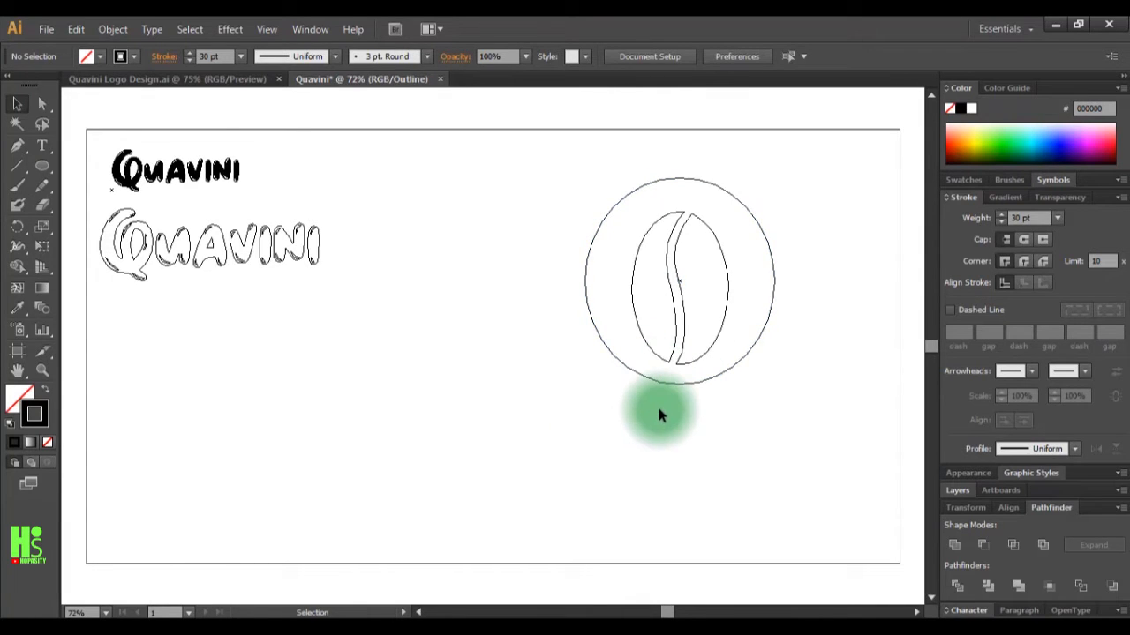
key(ctrl+y)
Expand the ring's stroke into a filled shape and check its two contours in Outline view
click(678, 386)
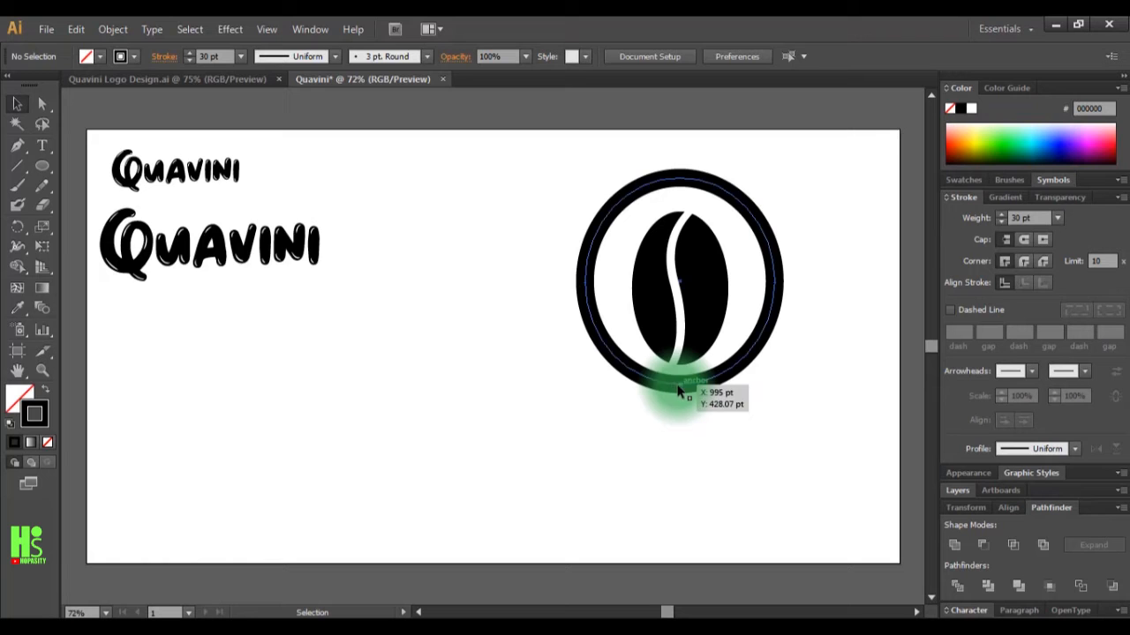
click(110, 29)
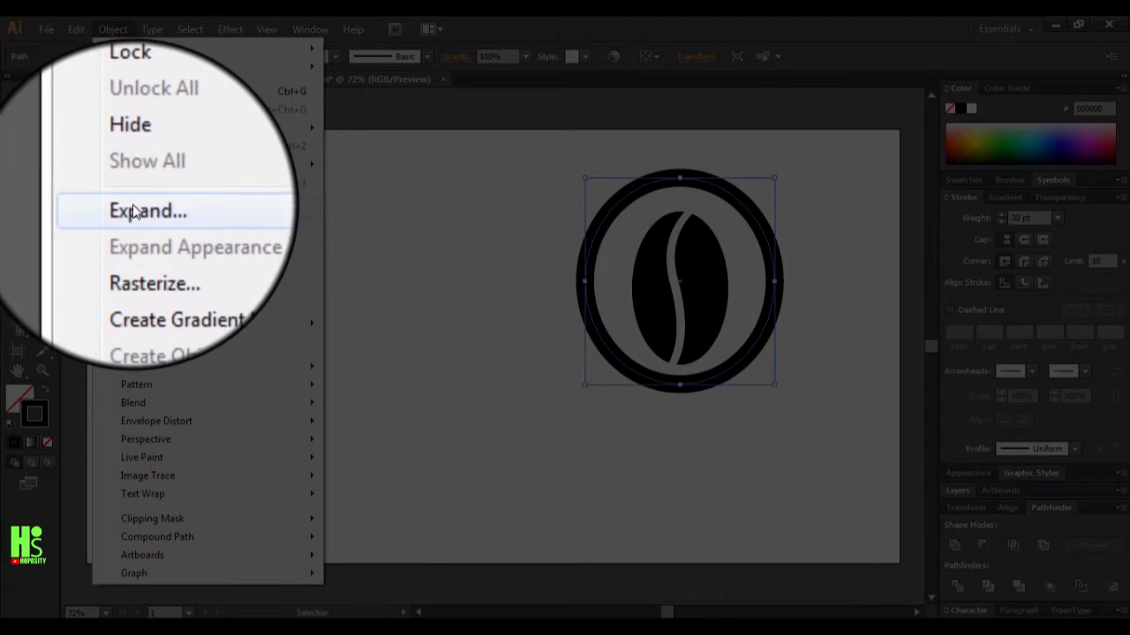
click(134, 209)
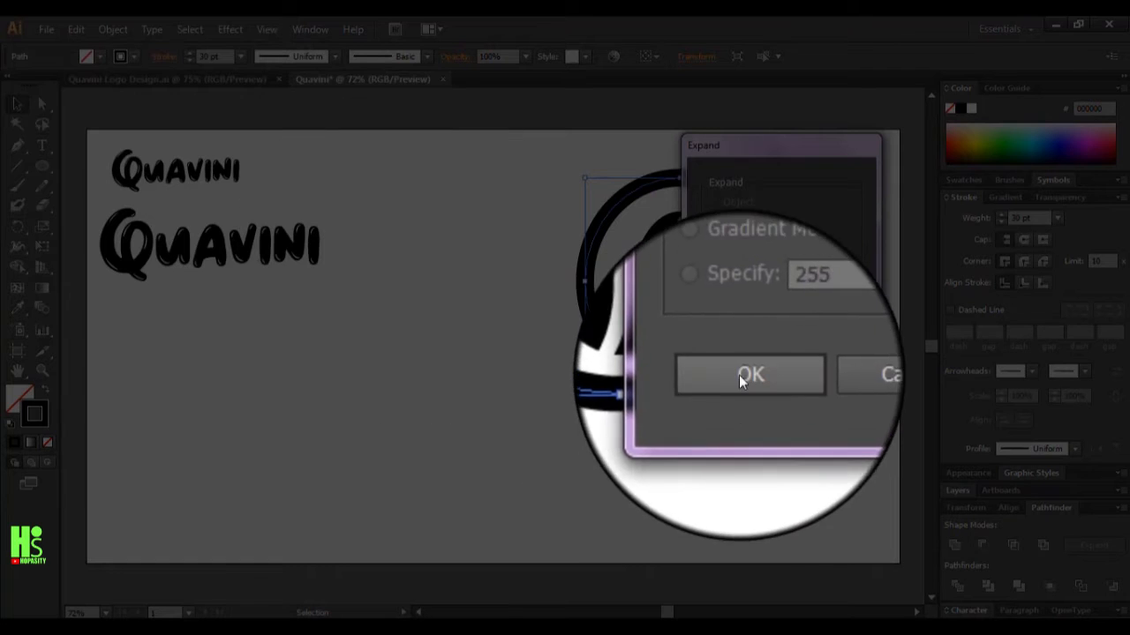
click(738, 375)
click(632, 513)
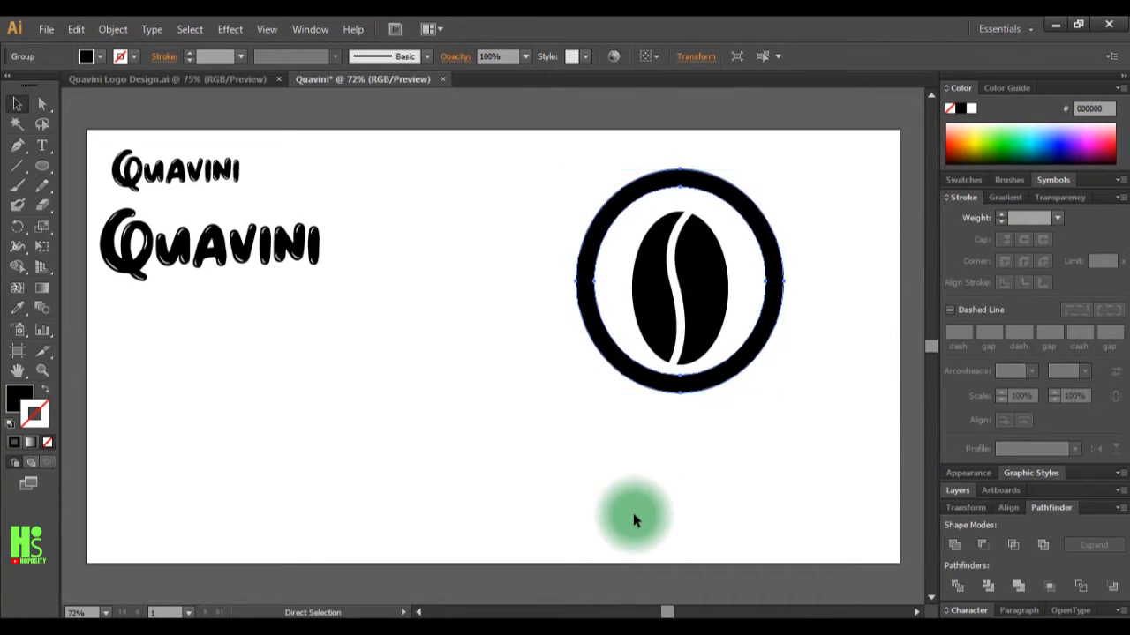
key(ctrl+y)
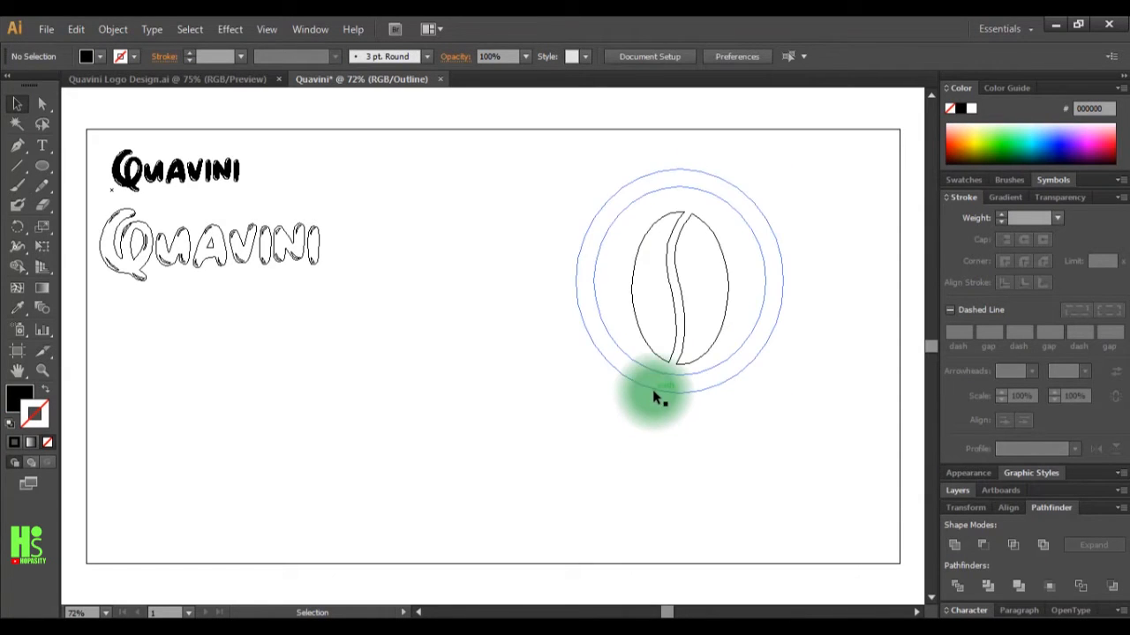
key(ctrl+y)
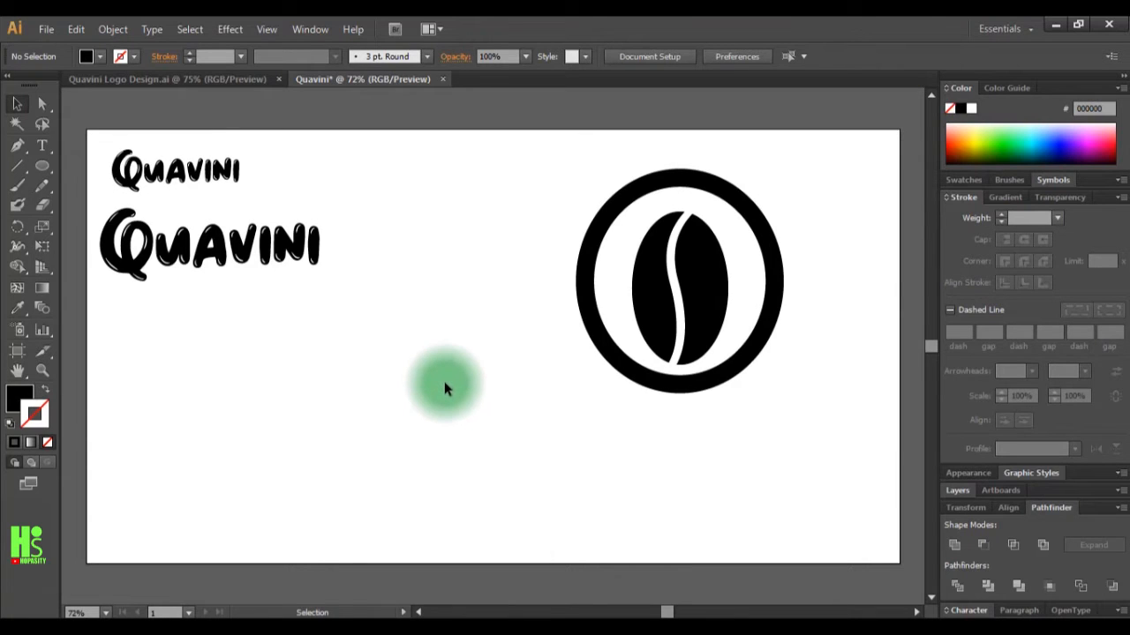
In Outline view, draw a narrow upright rectangle overlapping the ring's lower edge and extending below it, and deselect it
key(ctrl+y)
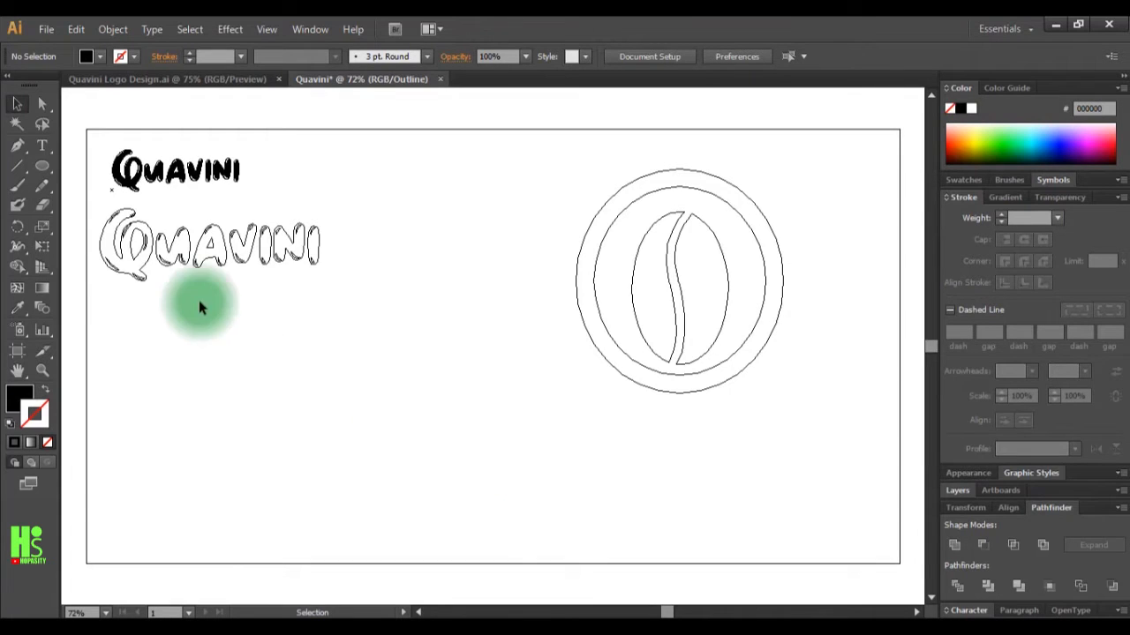
drag(50, 172, 108, 167)
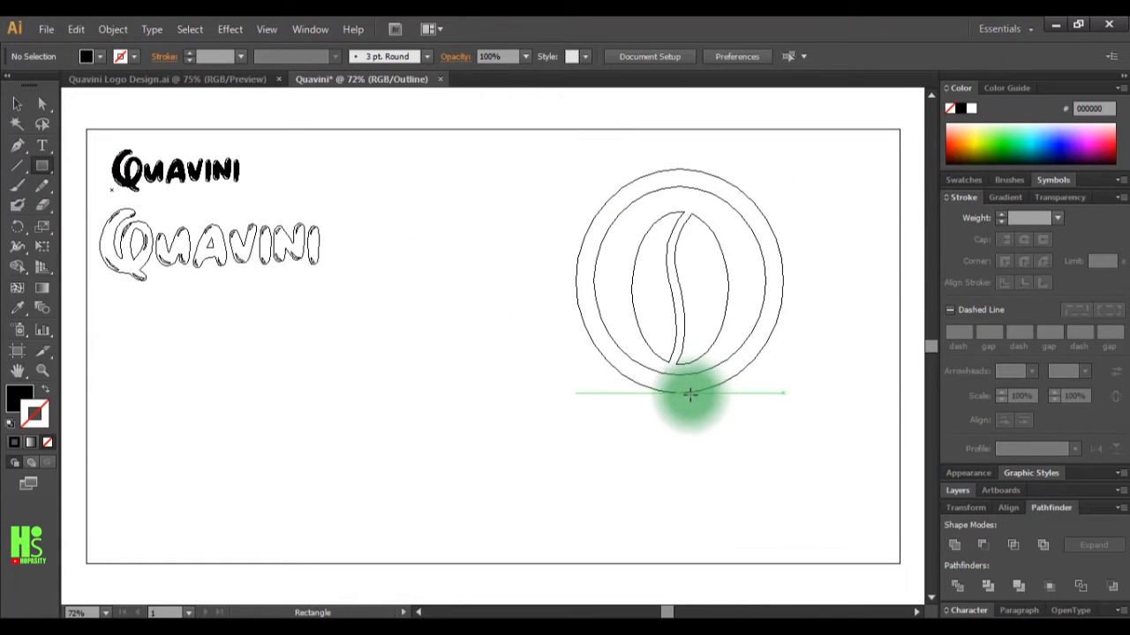
drag(668, 381, 689, 441)
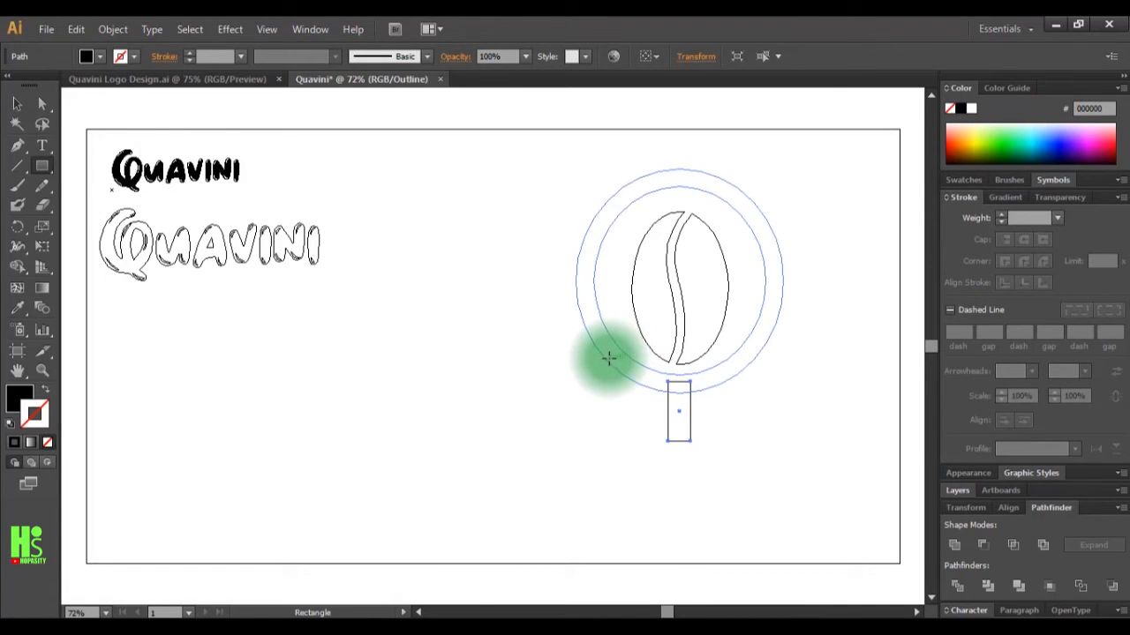
click(17, 104)
click(505, 359)
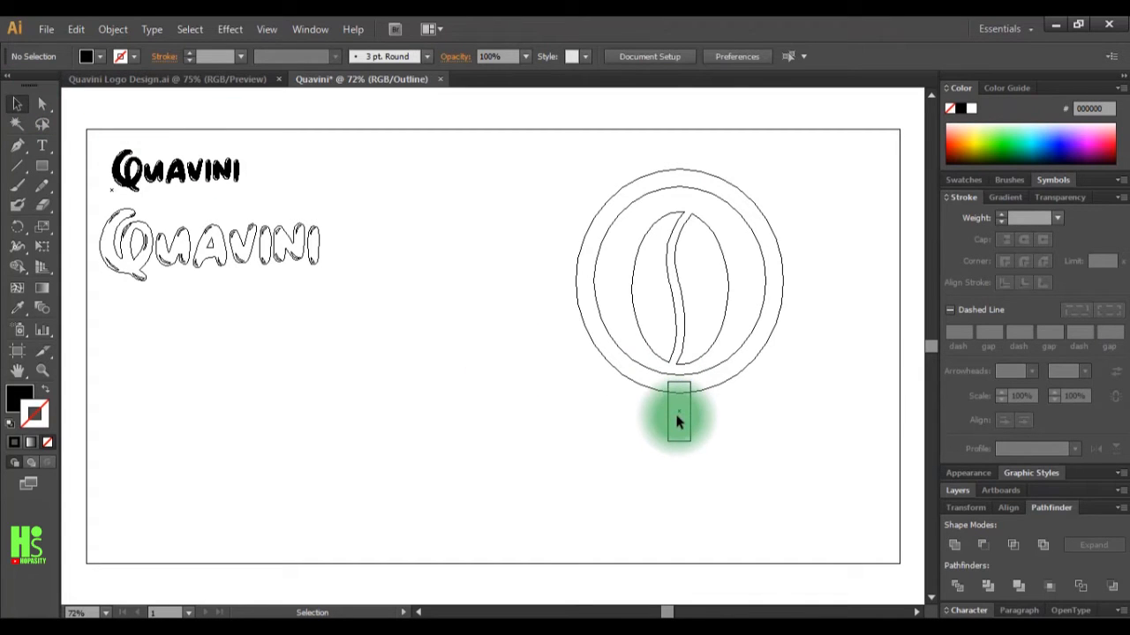
Merge the ring and the narrow rectangle into one shape with the Merge pathfinder, and check the result in Preview view
click(689, 436)
shift+click(637, 384)
click(616, 466)
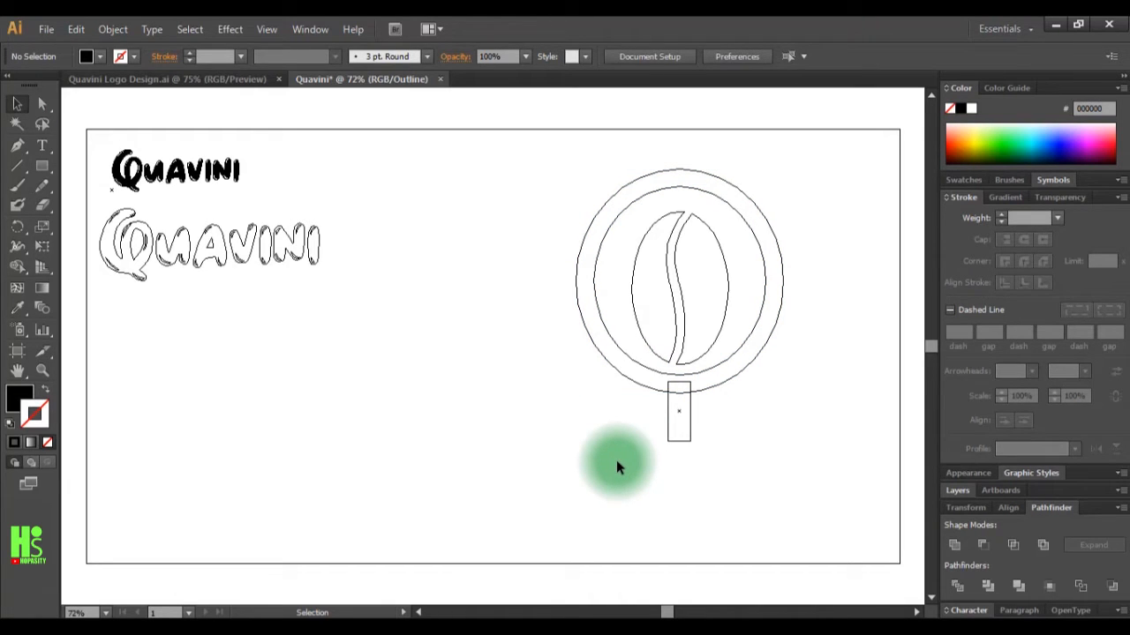
shift+click(629, 374)
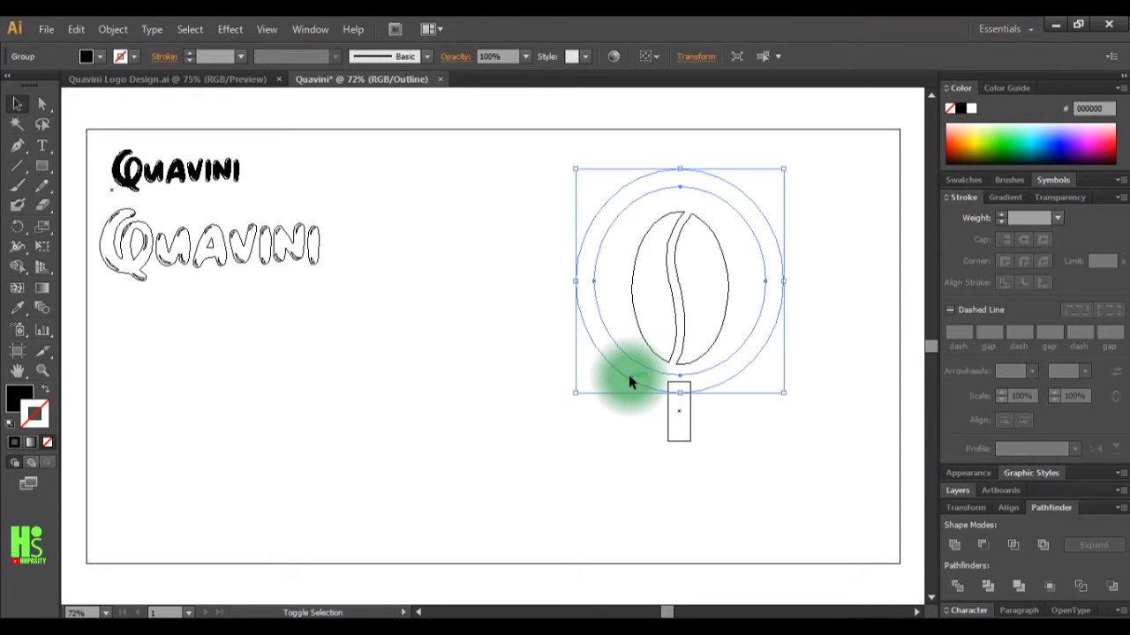
shift+click(682, 440)
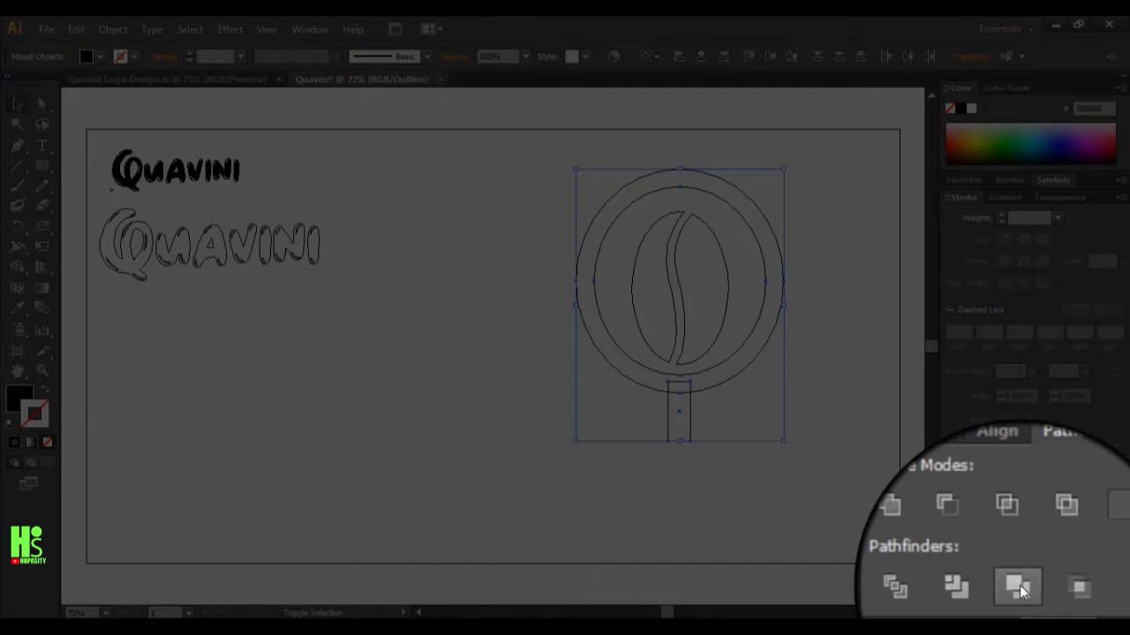
click(1019, 584)
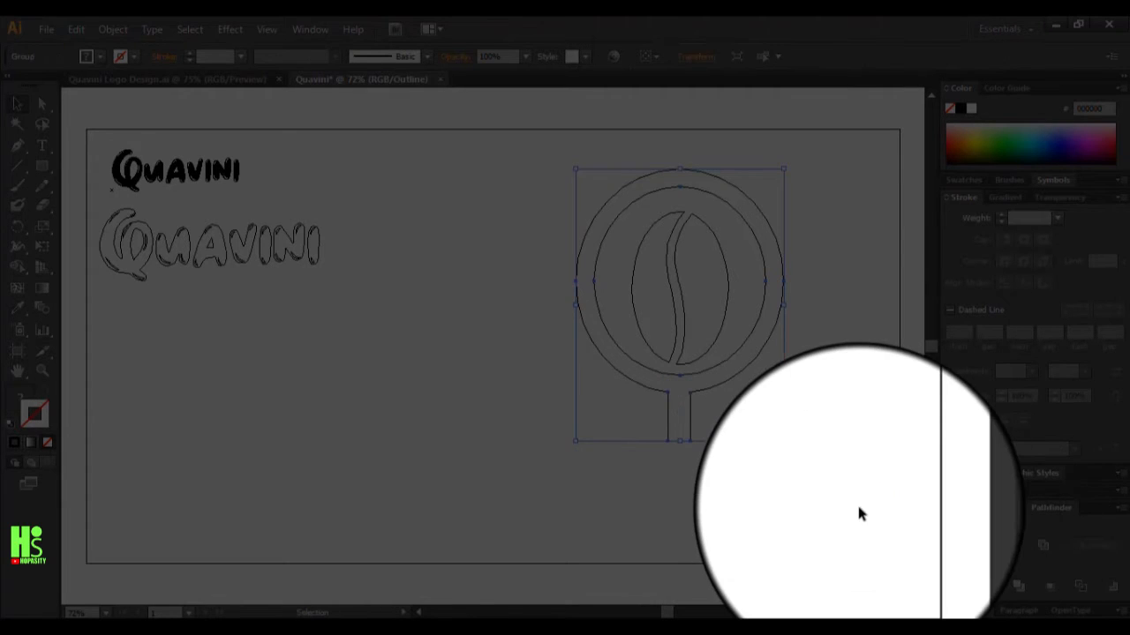
click(705, 426)
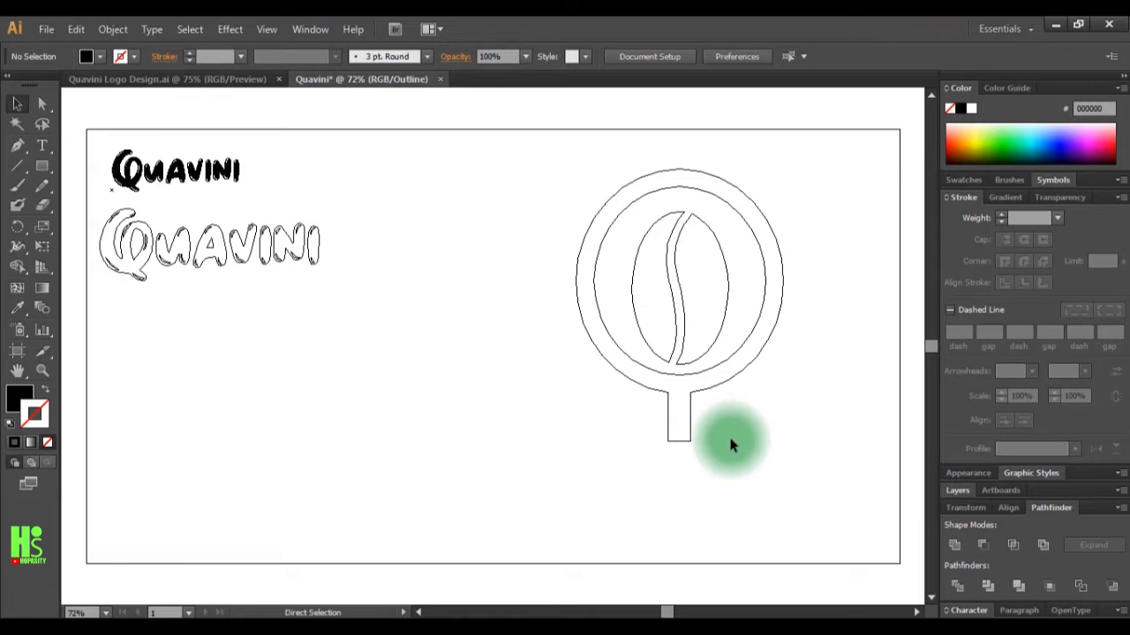
key(ctrl+y)
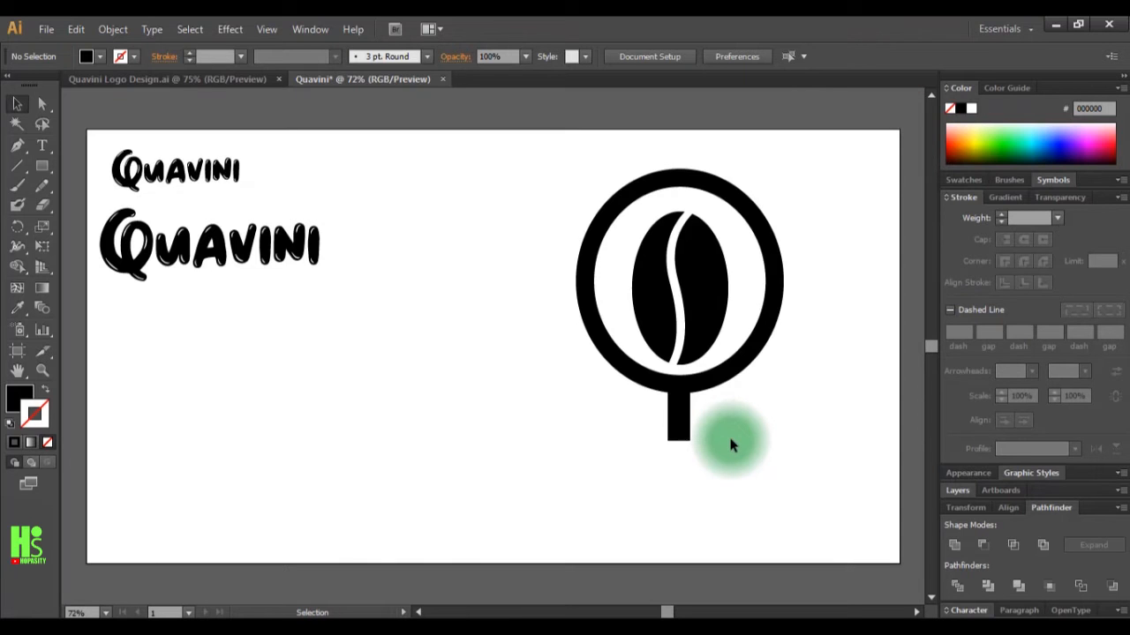
Rotate the bean and merged ring together until the handle slants down to the right, and move them towards the artboard's centre
click(693, 338)
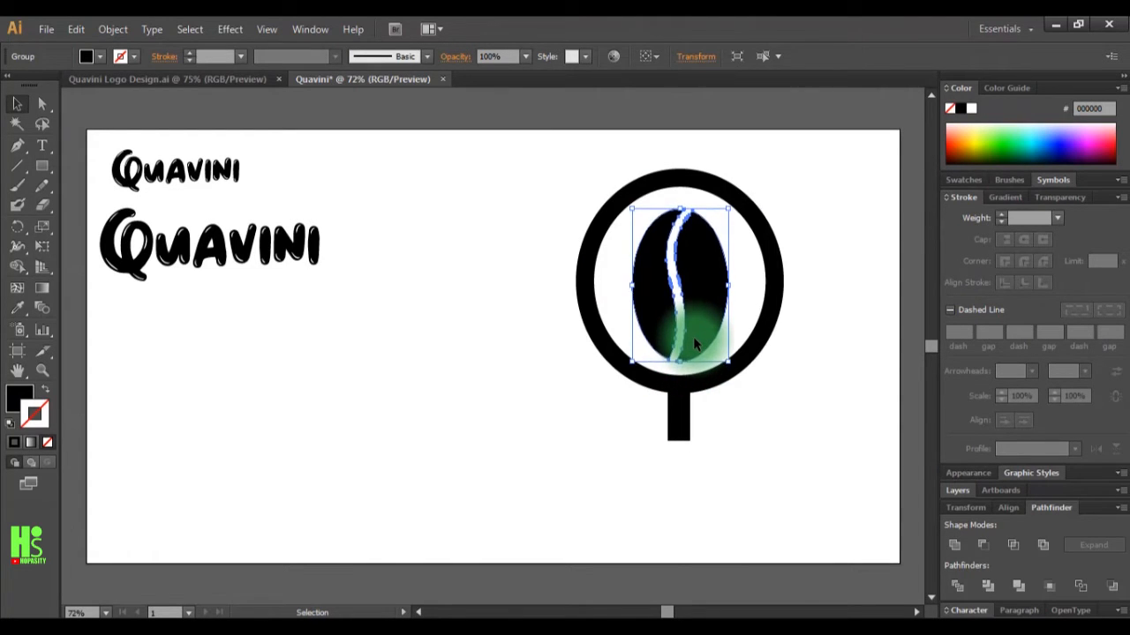
drag(489, 355, 711, 409)
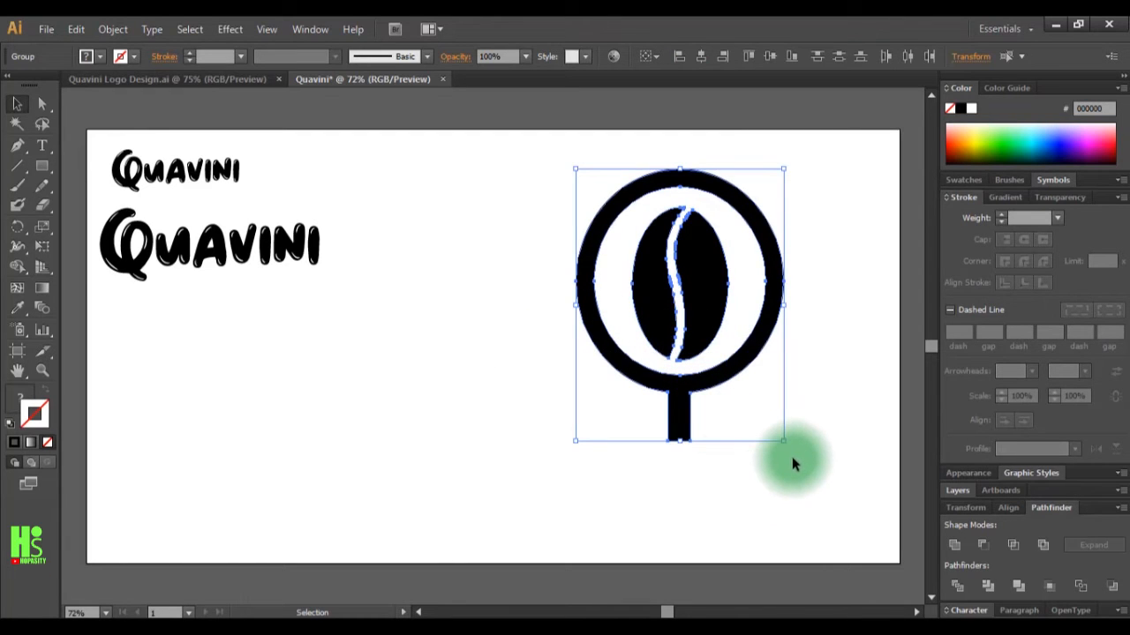
mouse_move(789, 450)
mouse_down()
mouse_move(845, 373)
mouse_move(843, 384)
mouse_up()
drag(737, 368, 542, 375)
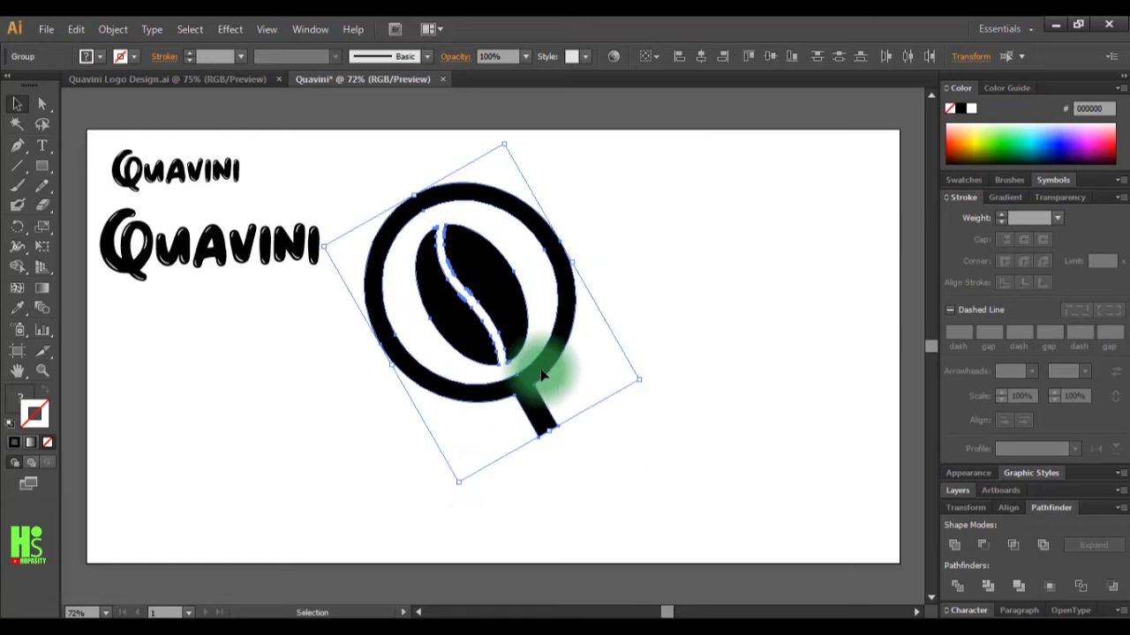
click(433, 519)
click(527, 363)
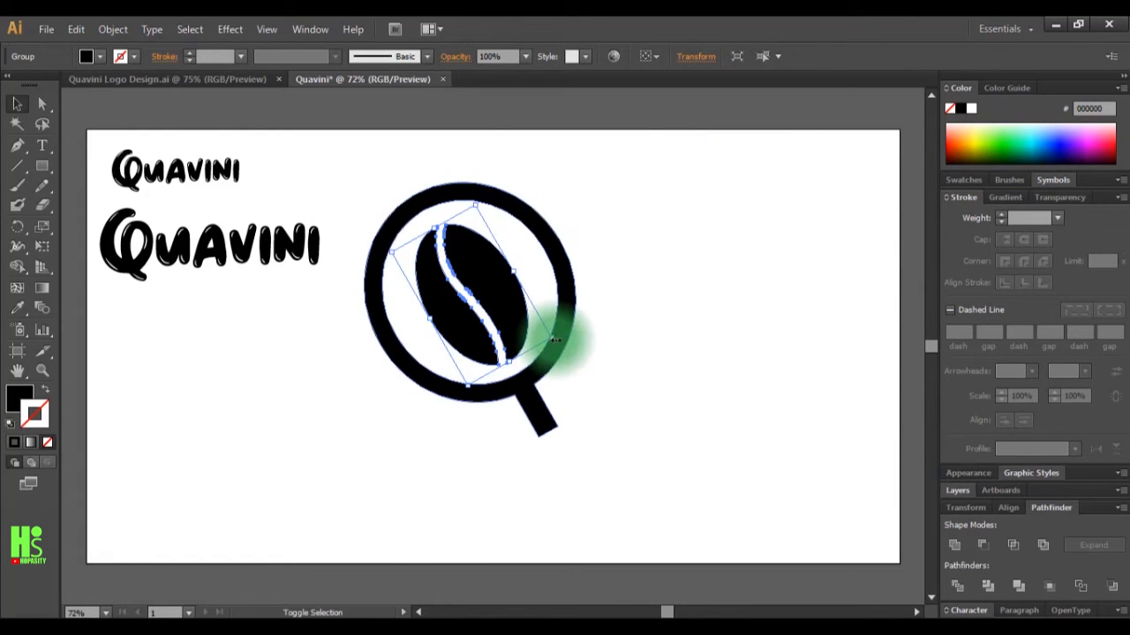
drag(559, 347, 570, 350)
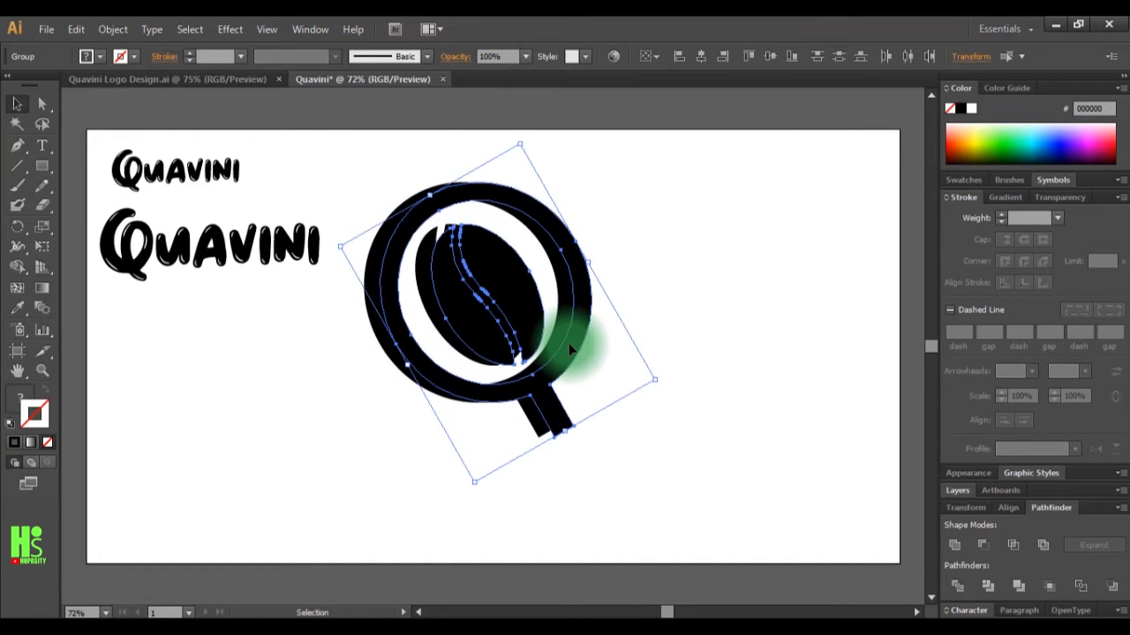
key(ctrl+z)
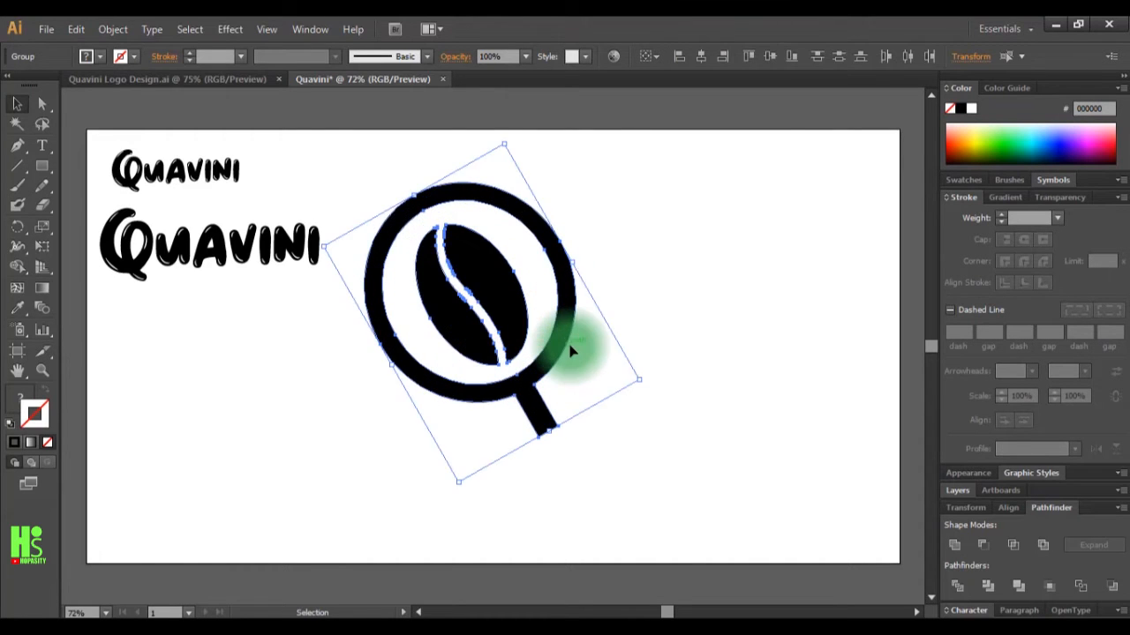
Enlarge the coffee bean slightly from its centre so that it fills more of the ring, and deselect it
click(600, 391)
click(521, 349)
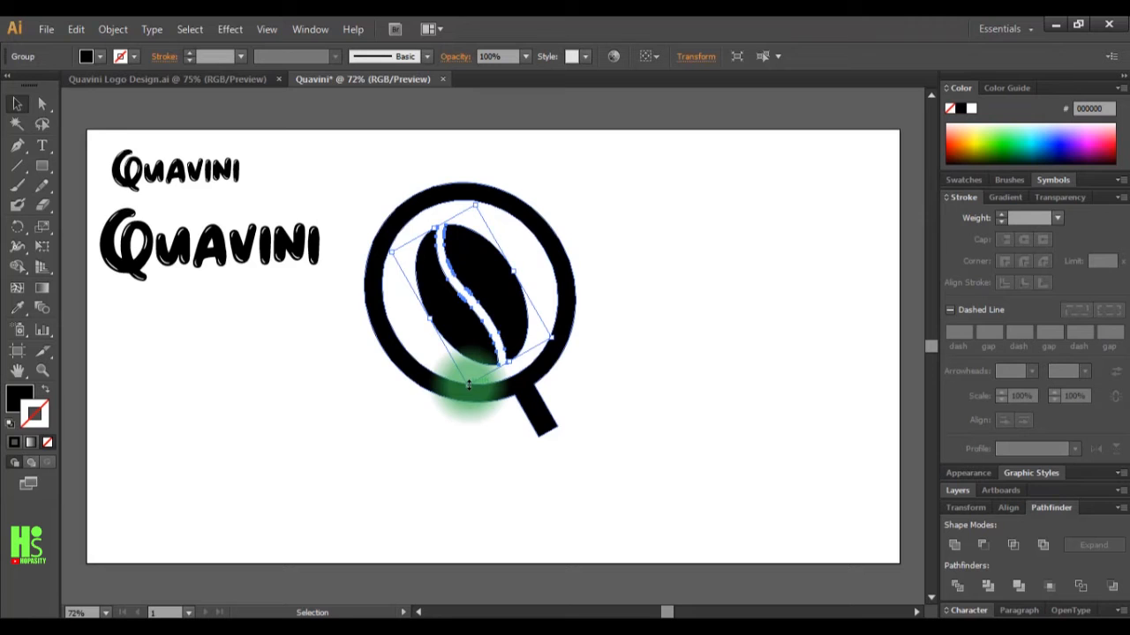
drag(468, 385, 470, 398)
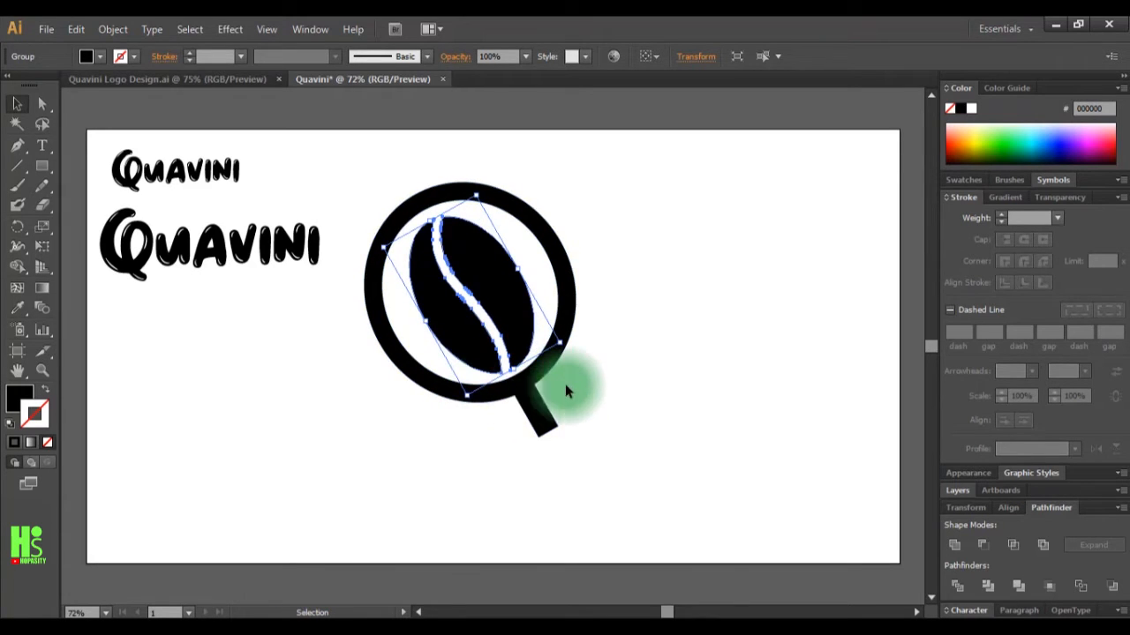
click(626, 397)
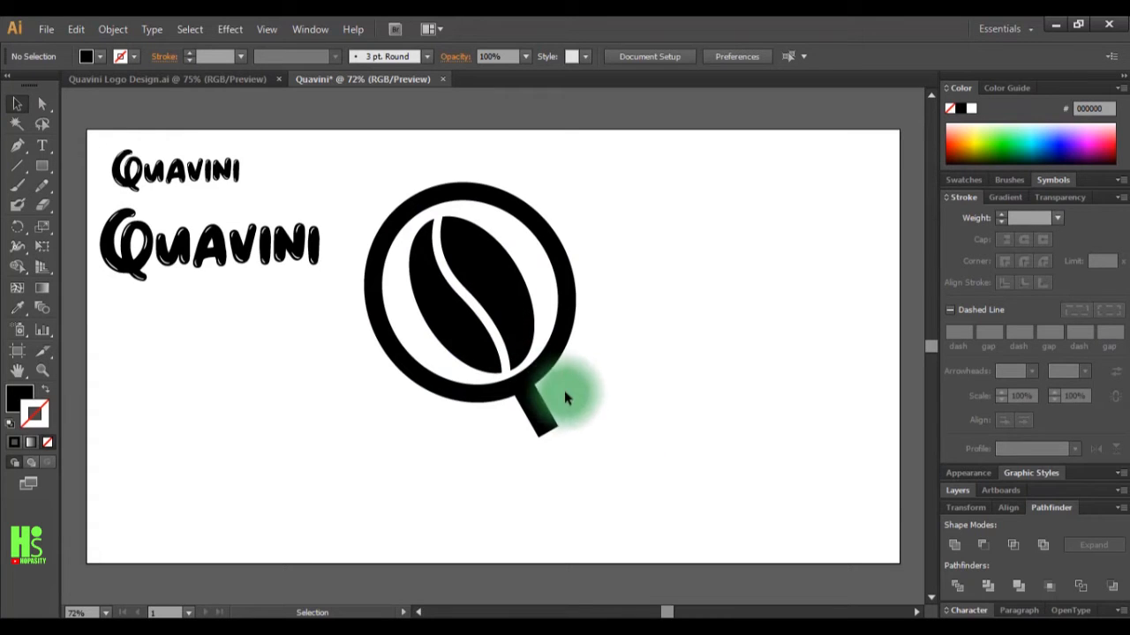
Move the bean-and-ring symbol towards the artboard's left side and place the larger Quavini wordmark to its right
drag(349, 382, 333, 317)
click(177, 433)
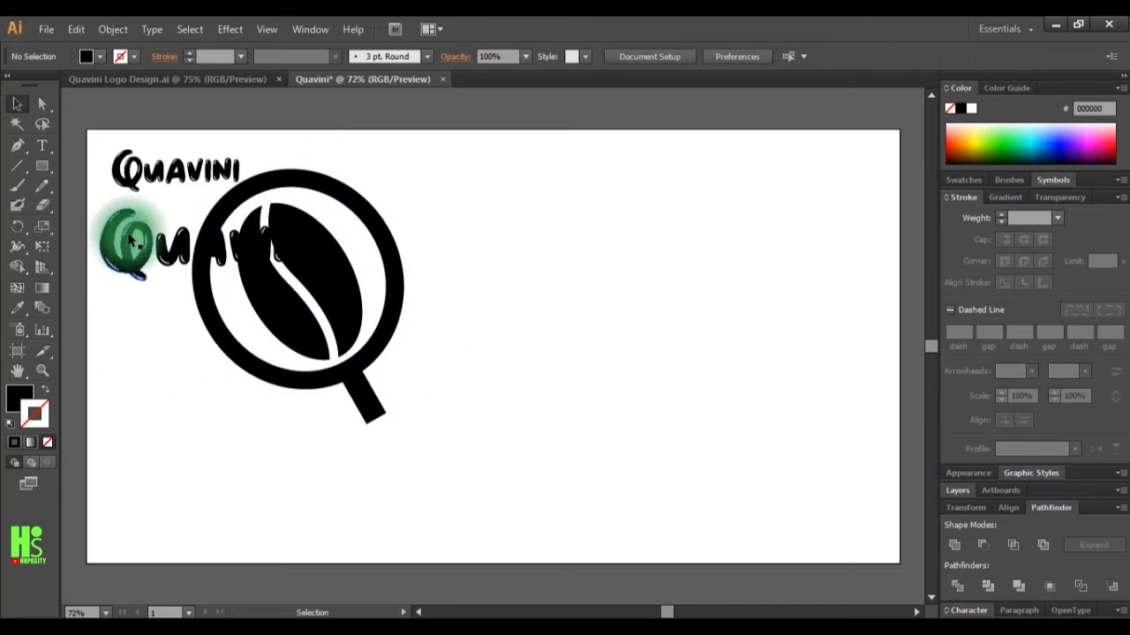
drag(124, 269, 488, 310)
click(567, 456)
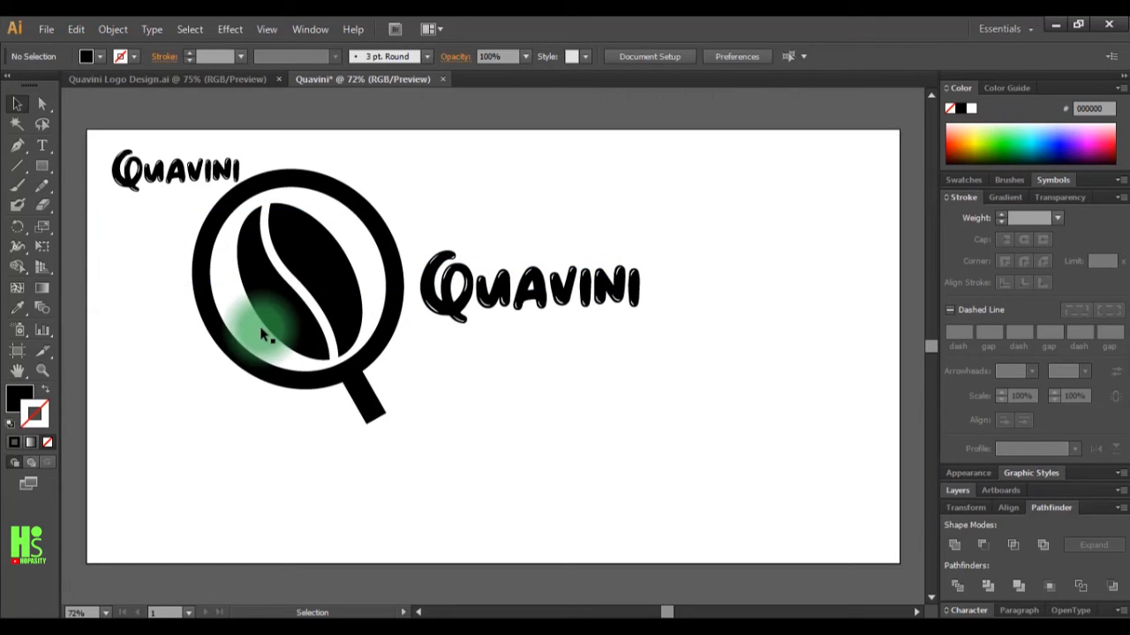
Delete the letter Q from the larger Quavini wordmark
click(42, 103)
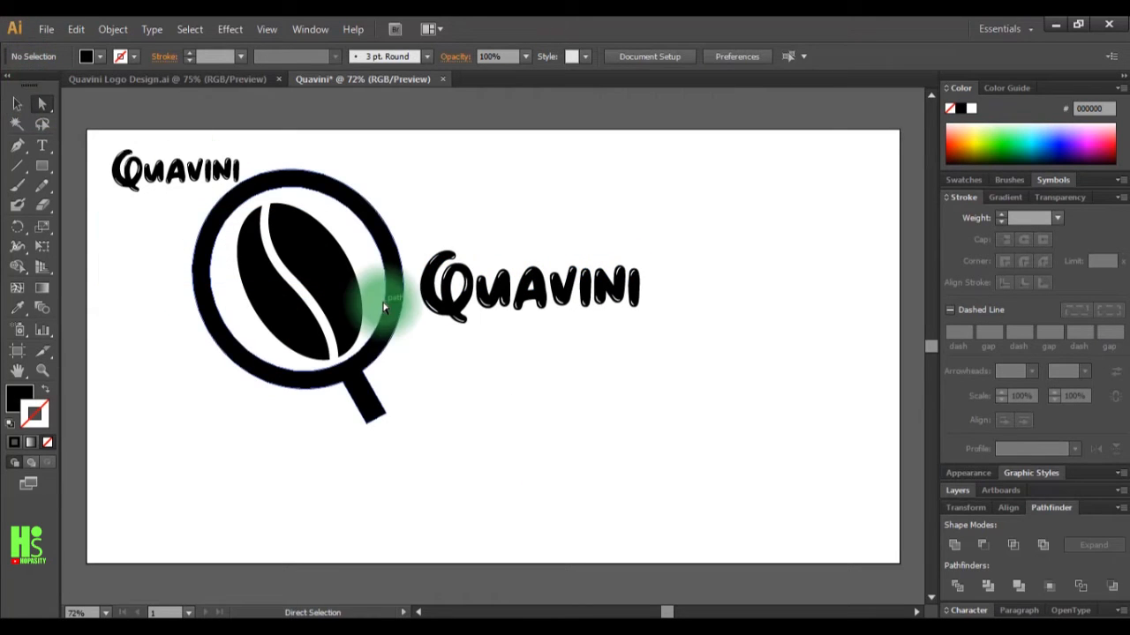
click(448, 314)
click(449, 316)
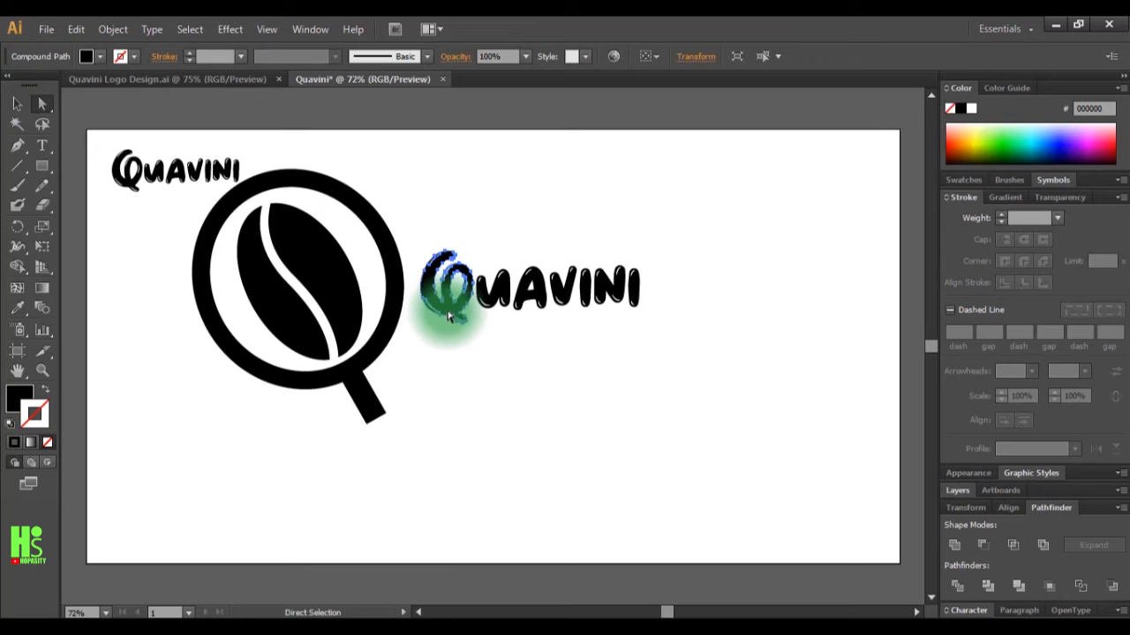
key(Delete)
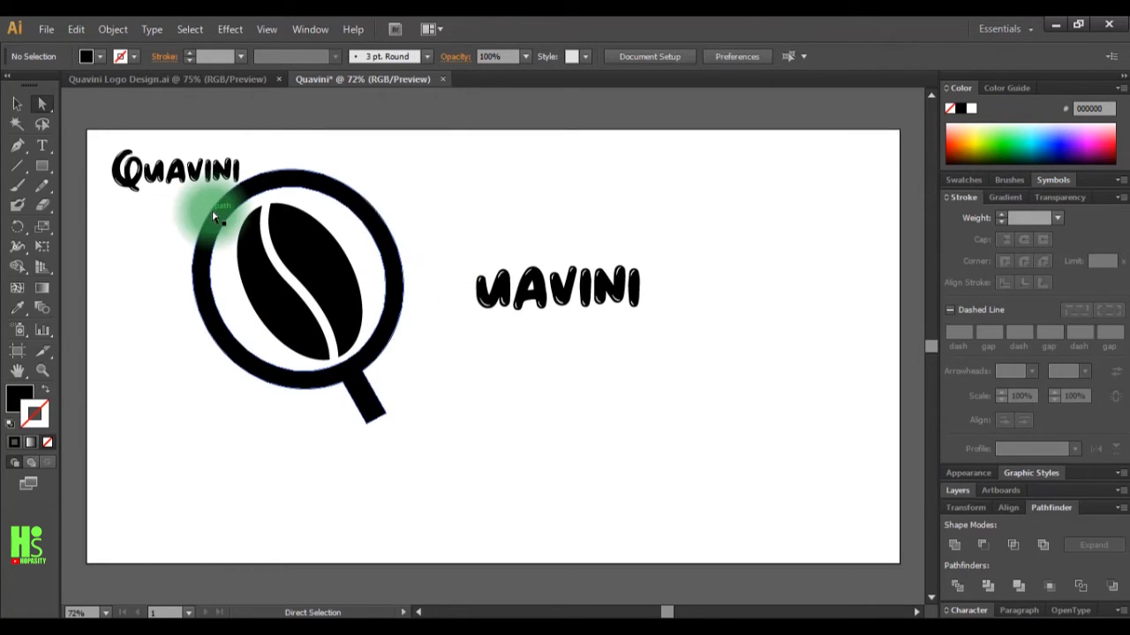
Move the remaining "uavini" letters close to the right side of the ring and deselect them
click(18, 104)
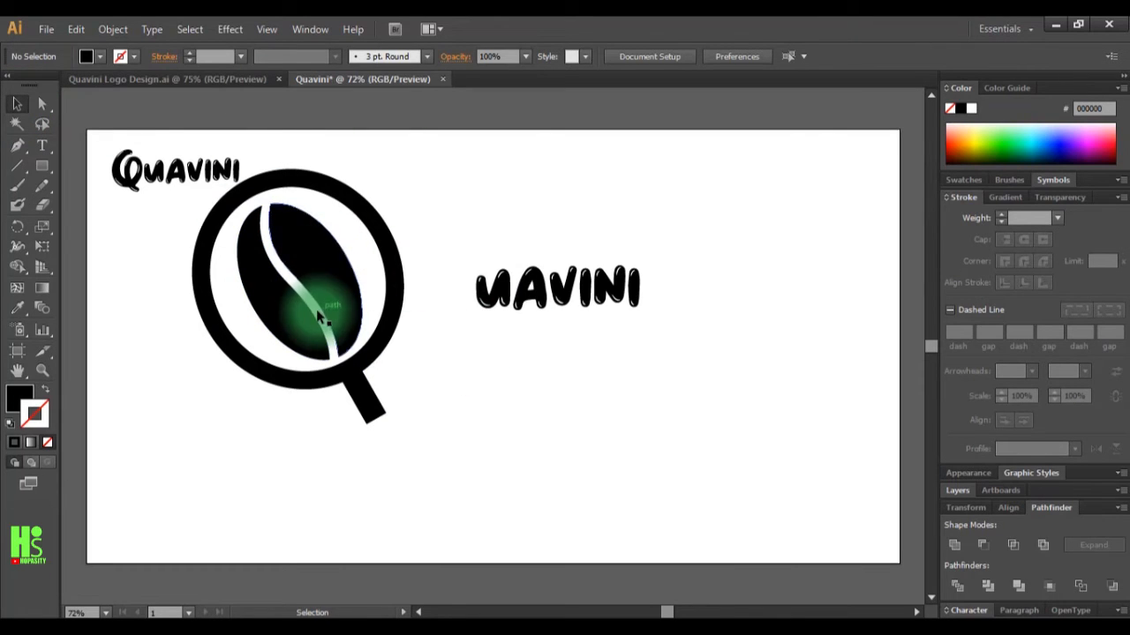
click(646, 275)
drag(535, 300, 480, 314)
click(531, 428)
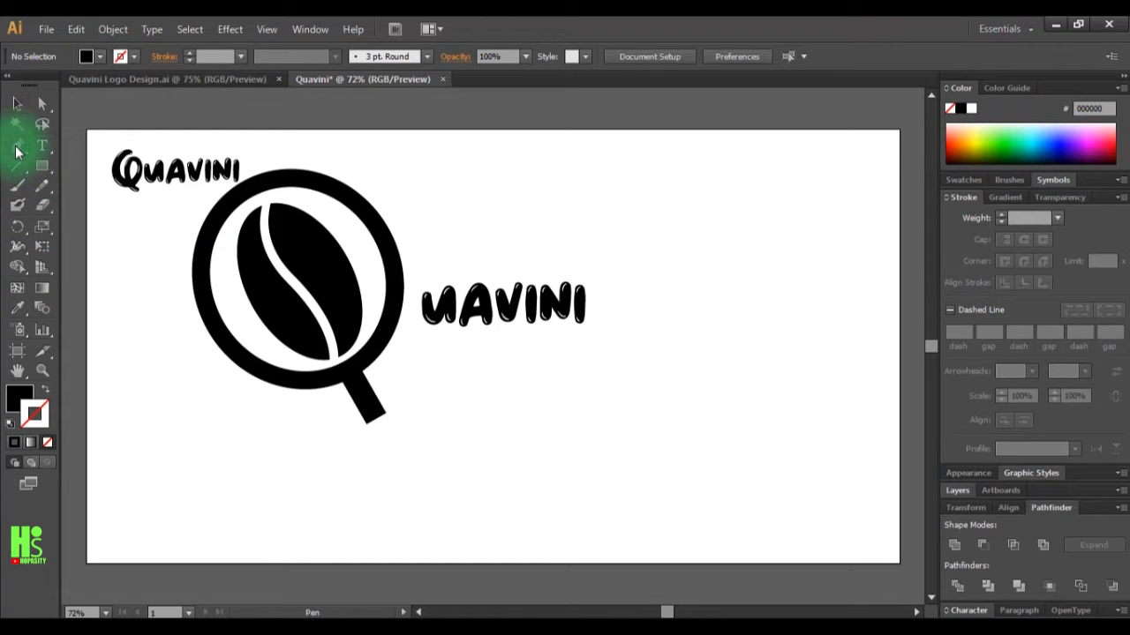
Draw an arched Pen path from below the ring to beyond the lettering, with no fill and a black 15 pt stroke
drag(284, 344, 286, 408)
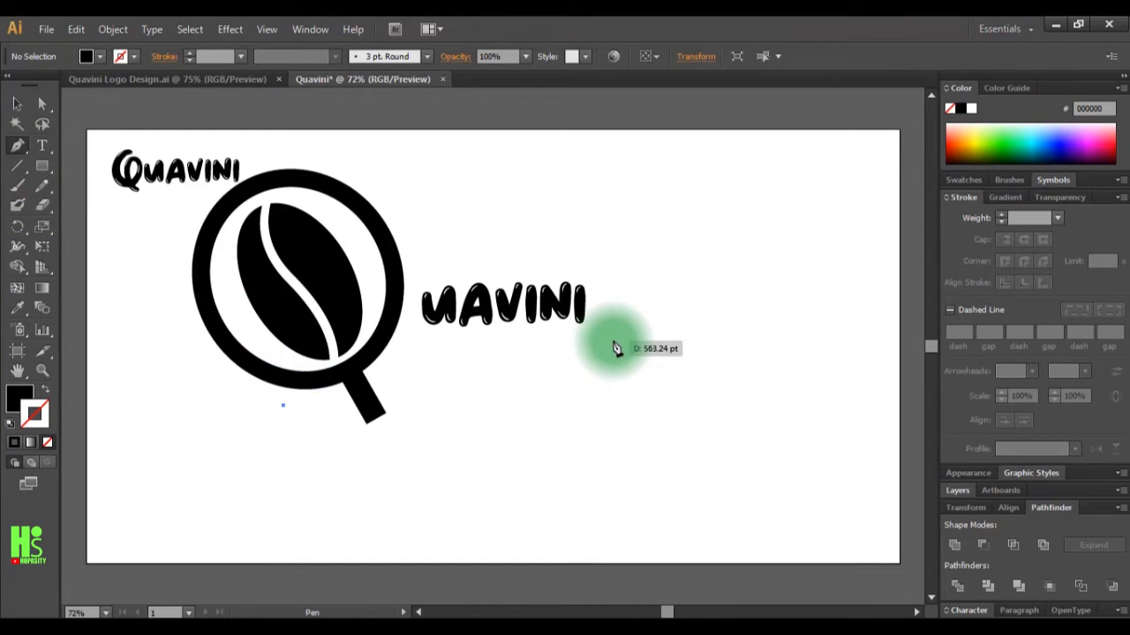
drag(634, 342, 770, 447)
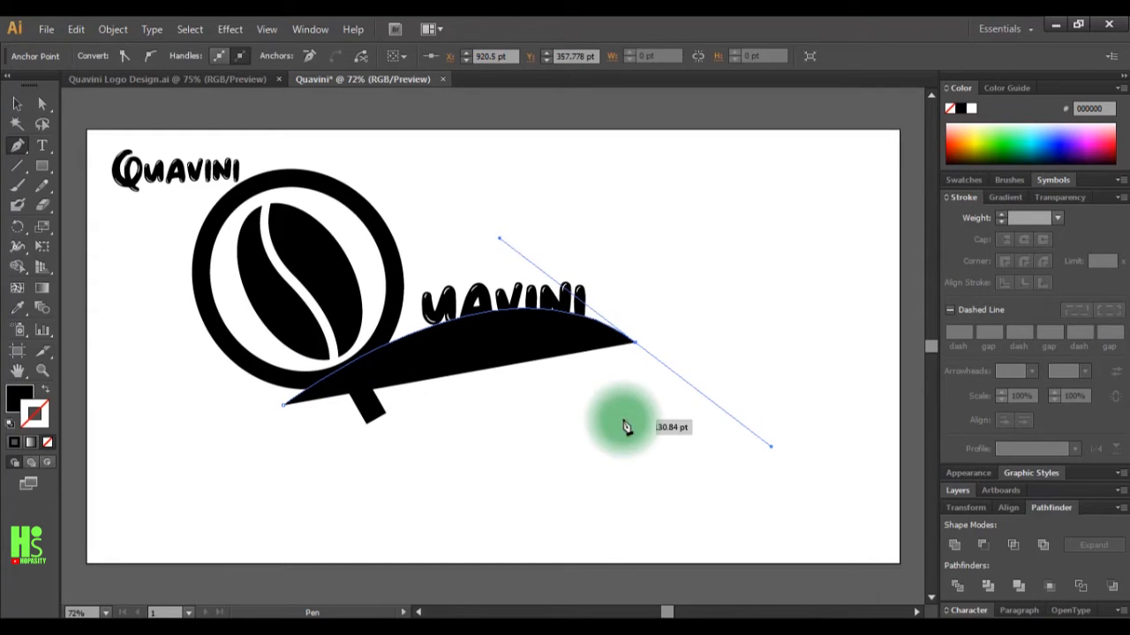
click(46, 394)
click(13, 399)
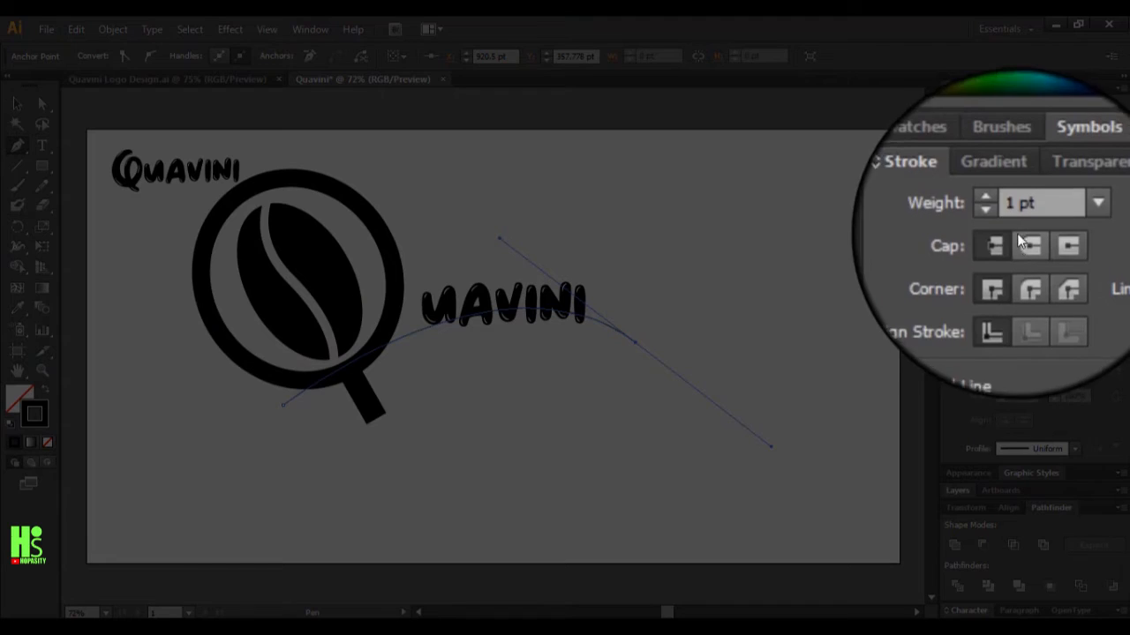
drag(1027, 218, 987, 217)
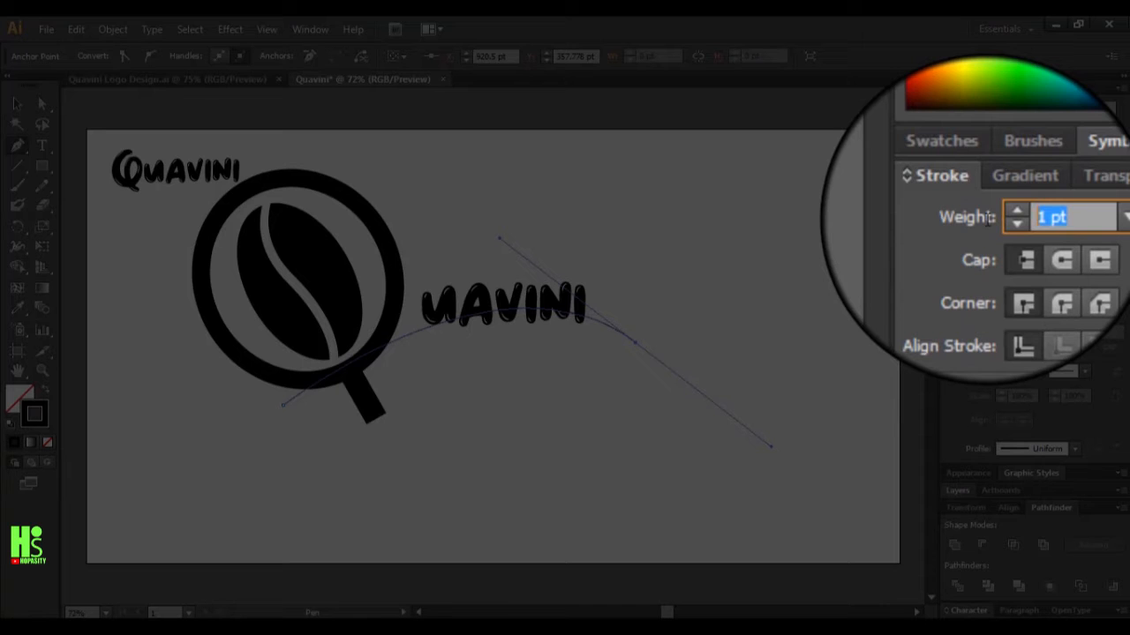
key(Return)
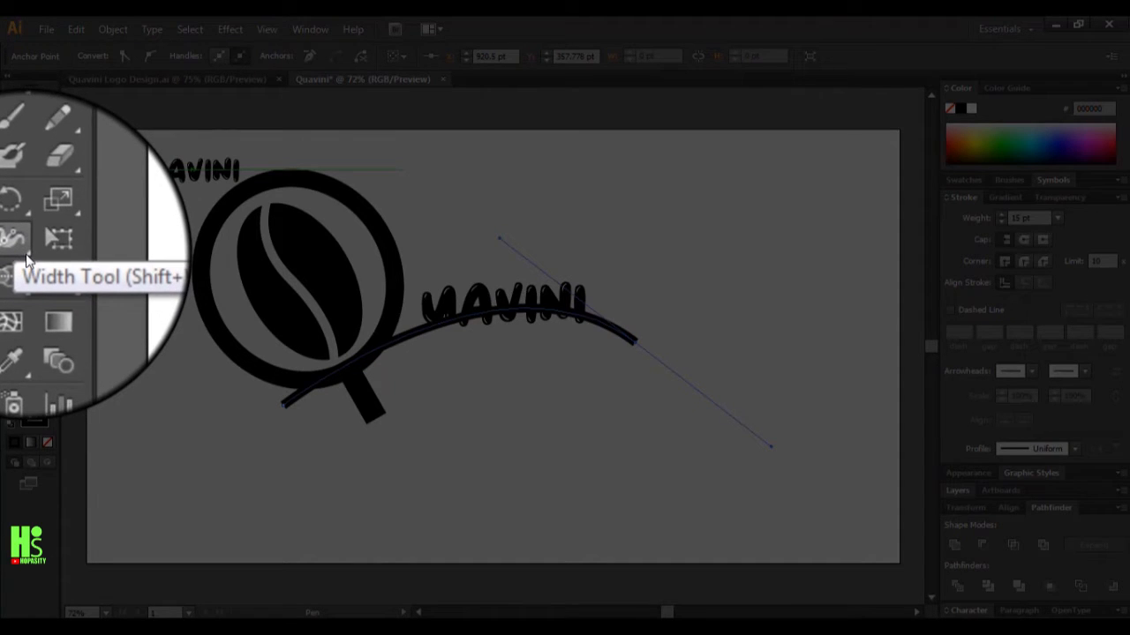
Narrow the arched stroke to a point at its left end with the Width tool
click(27, 253)
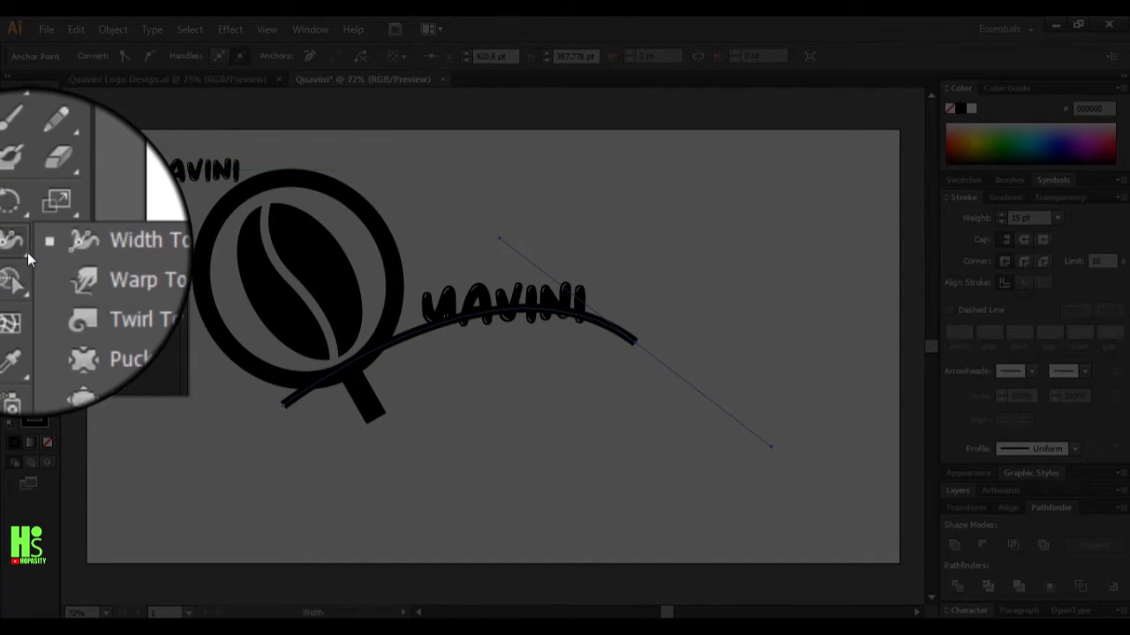
click(78, 247)
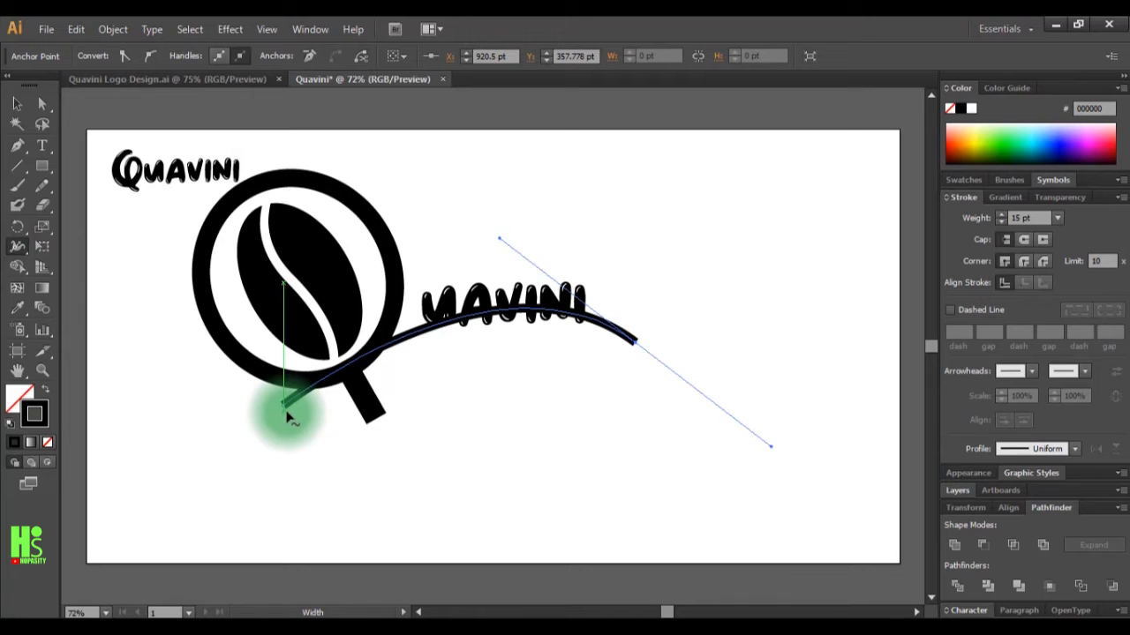
key(ctrl+minus)
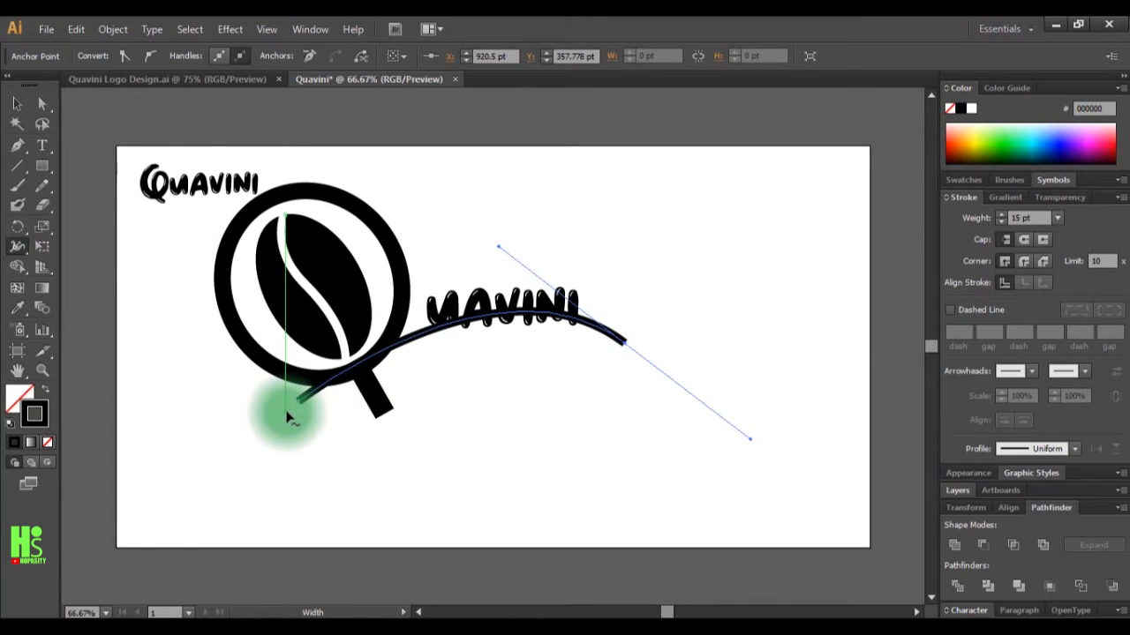
key(ctrl+plus)
key(ctrl+plus)
drag(286, 412, 433, 404)
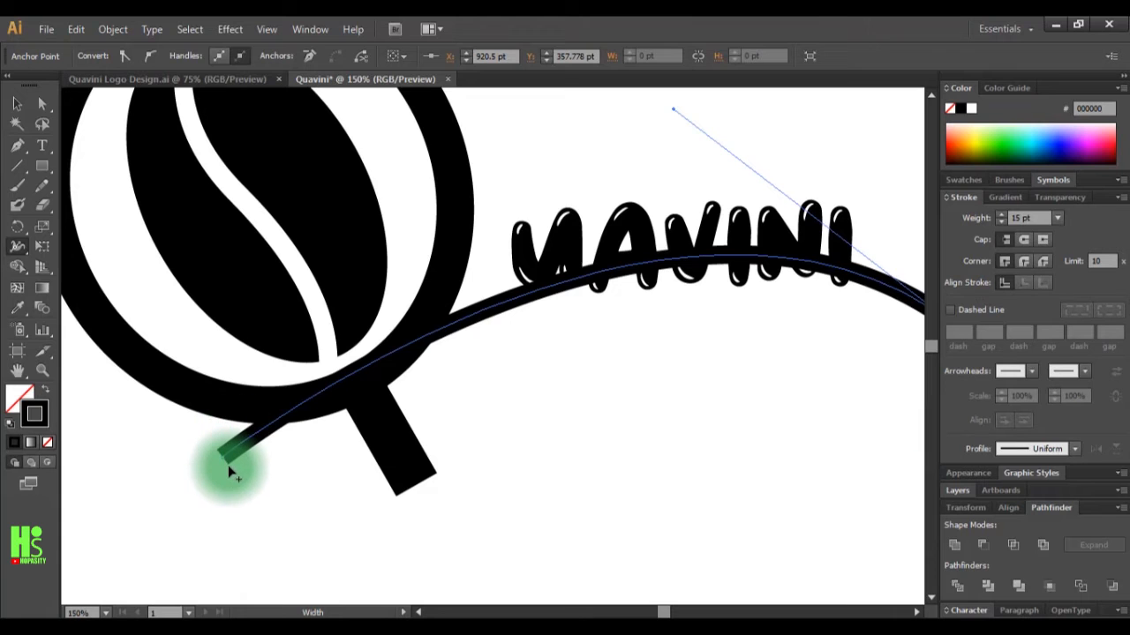
drag(226, 464, 224, 460)
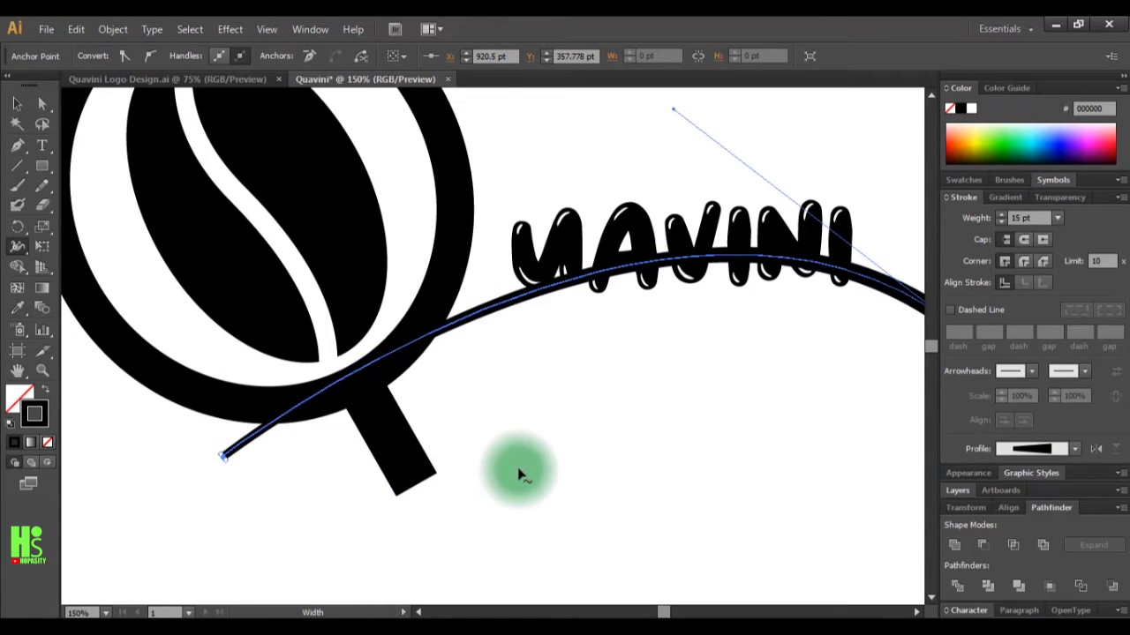
Widen the arched stroke's right end to about 99.7 pt with the Width tool, and deselect the path
drag(522, 465, 340, 457)
drag(768, 326, 742, 374)
key(space)
drag(615, 388, 749, 390)
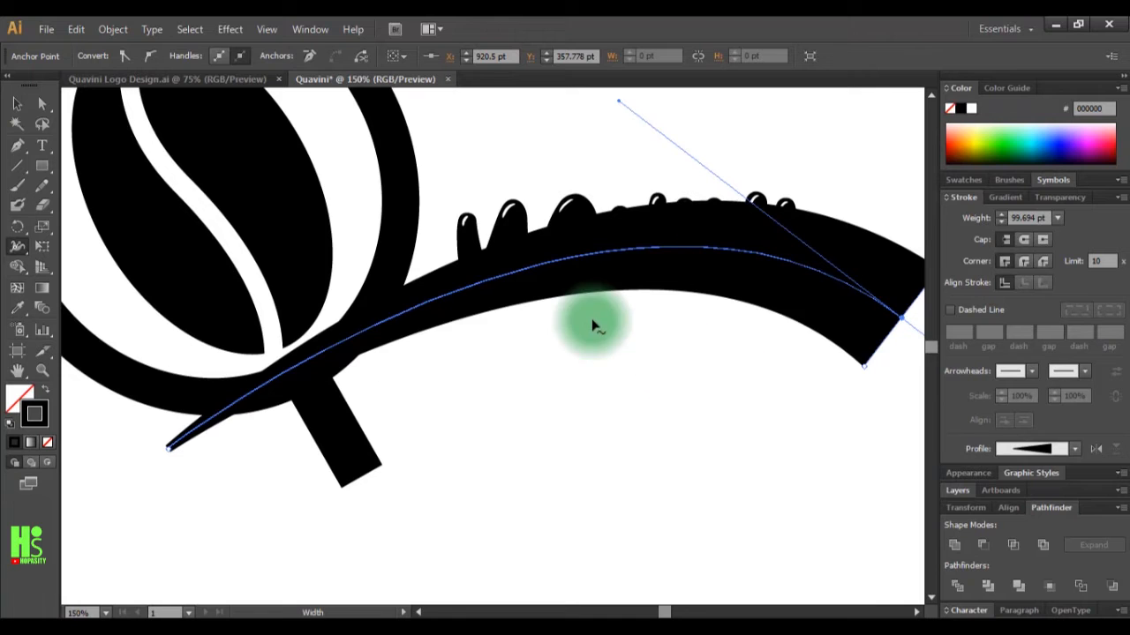
click(17, 104)
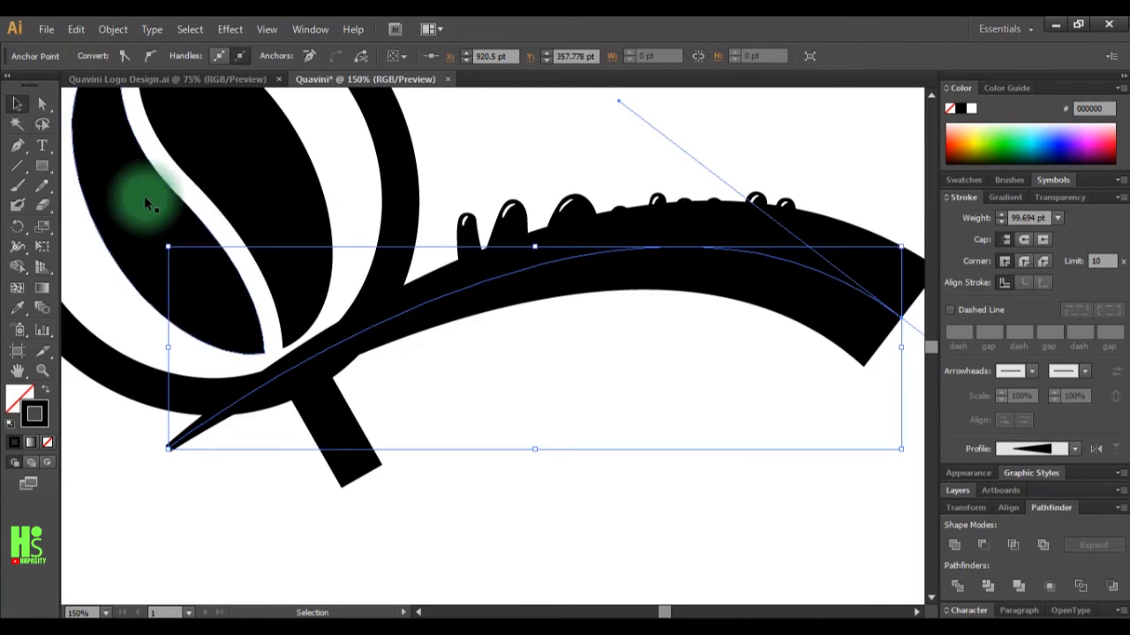
click(618, 537)
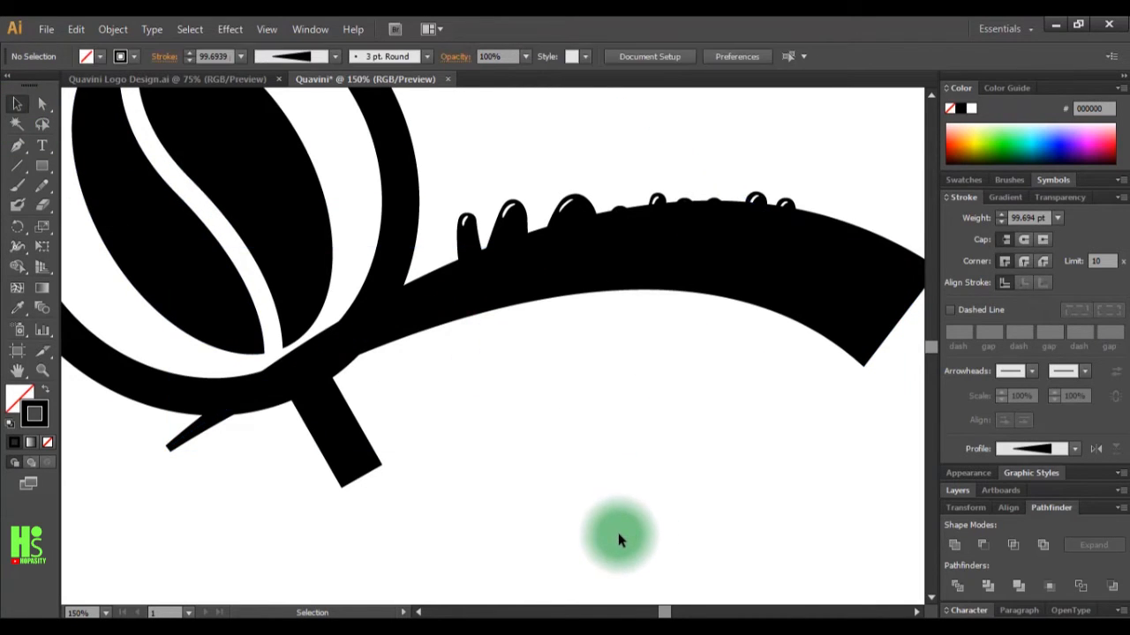
Move the swoosh below the "uavini" lettering and expand its appearance into a filled shape
drag(580, 535, 657, 534)
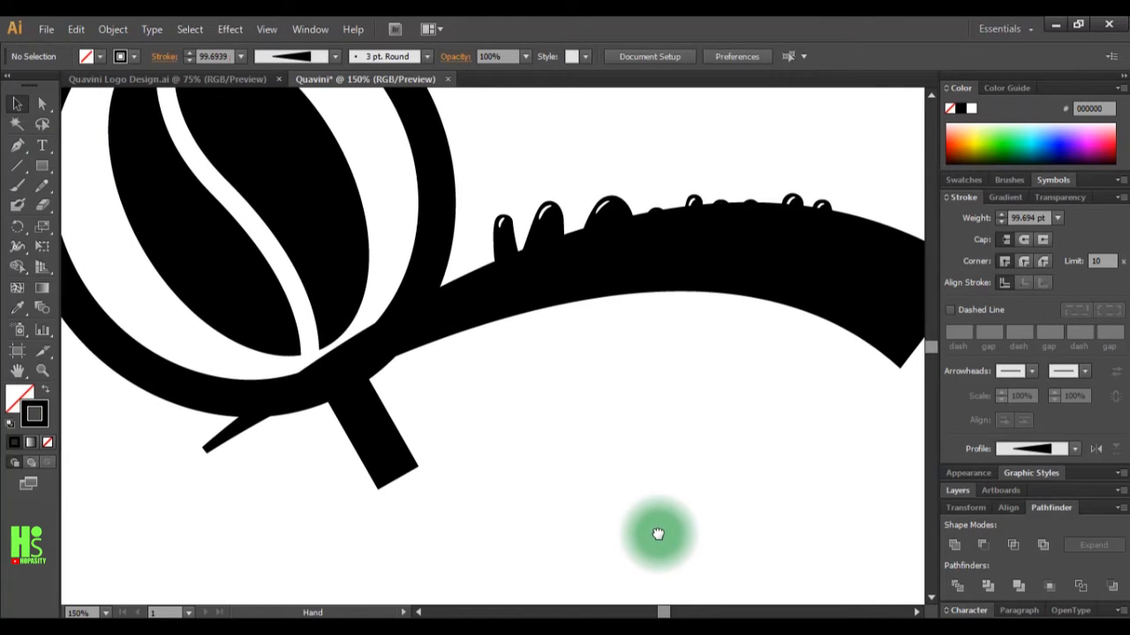
key(ctrl+minus)
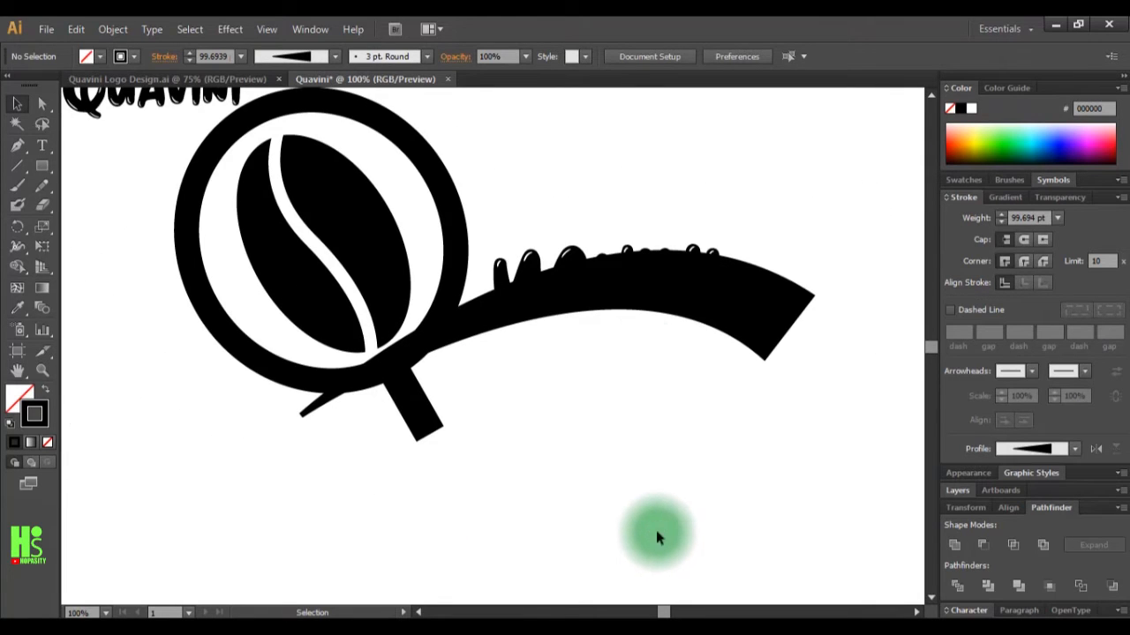
click(667, 279)
drag(667, 278, 691, 319)
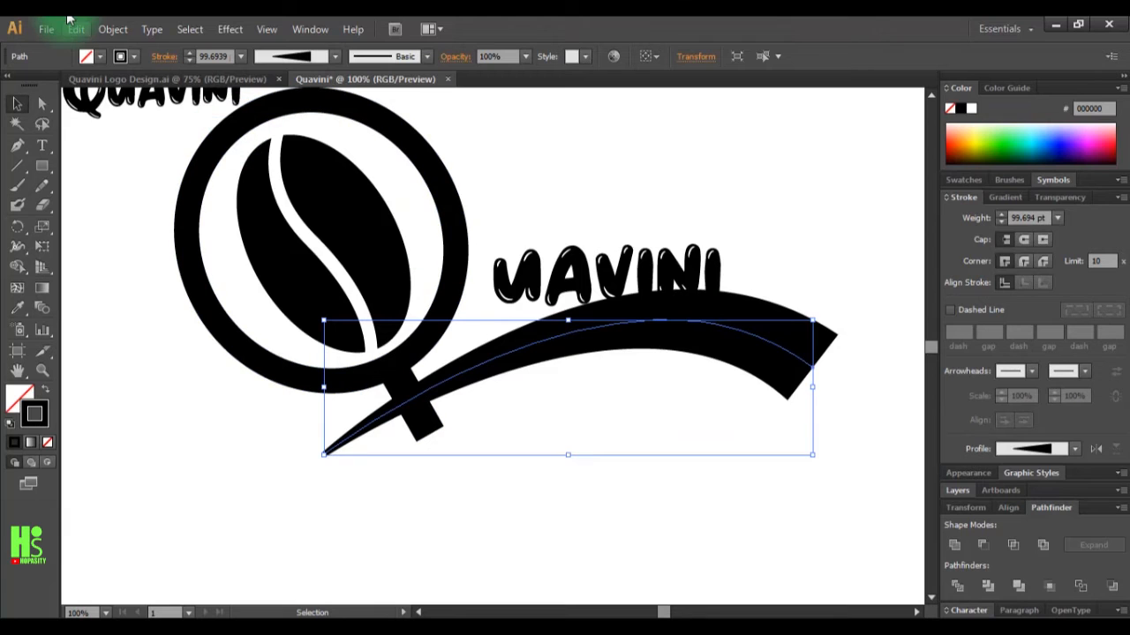
click(103, 28)
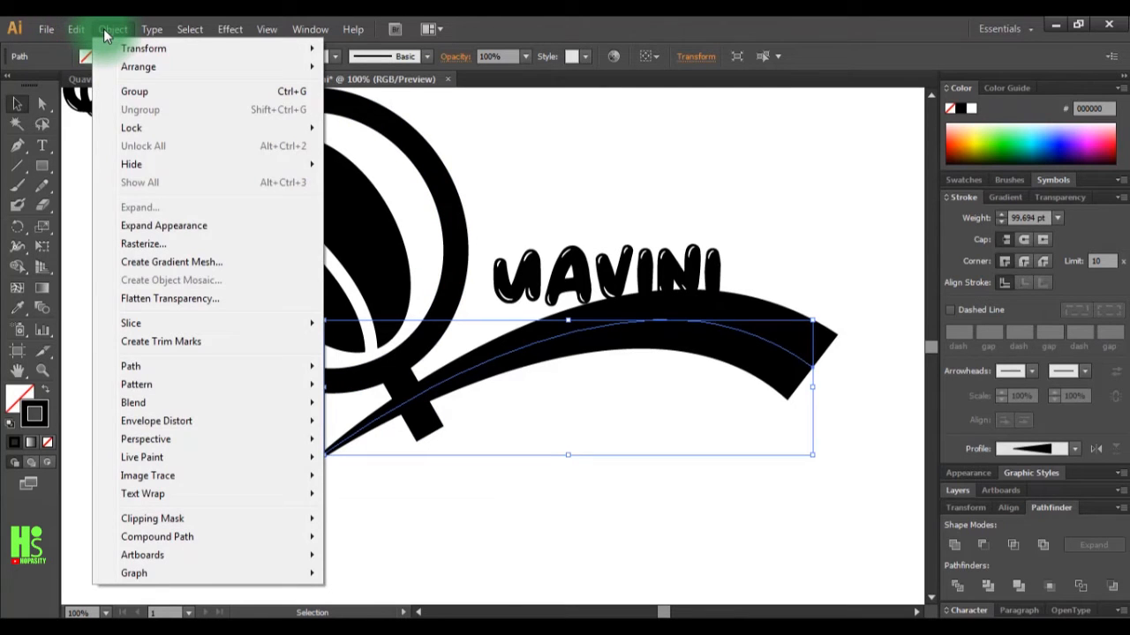
click(169, 226)
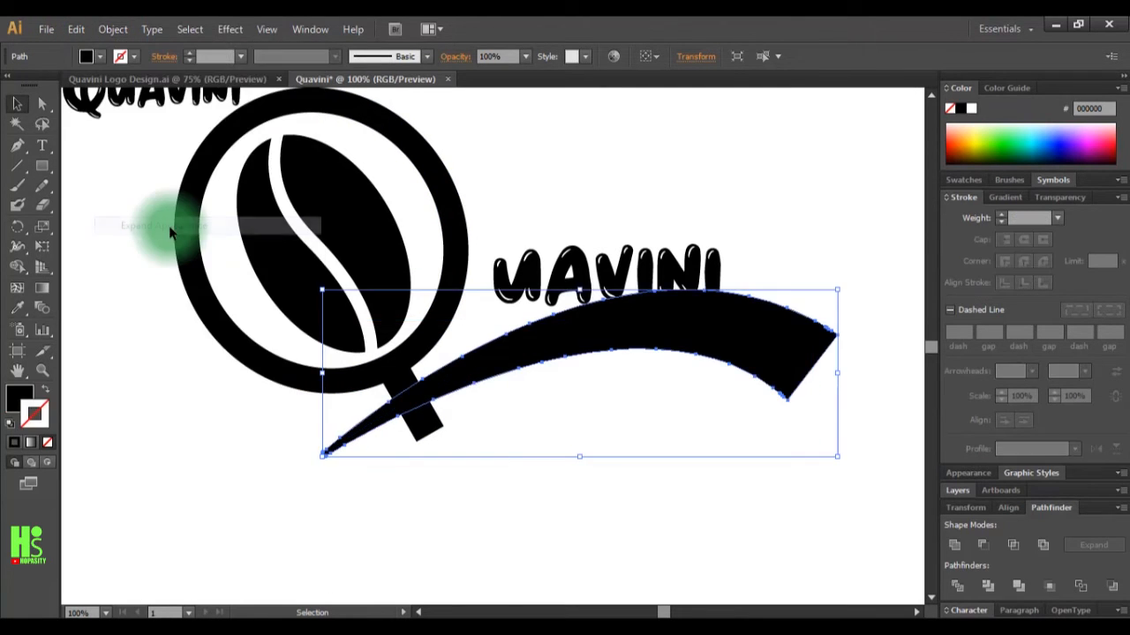
Rotate the swoosh slightly clockwise, reposition it across the ring's handle just under the lettering, and deselect it
scroll(615, 612, down, 1)
click(697, 339)
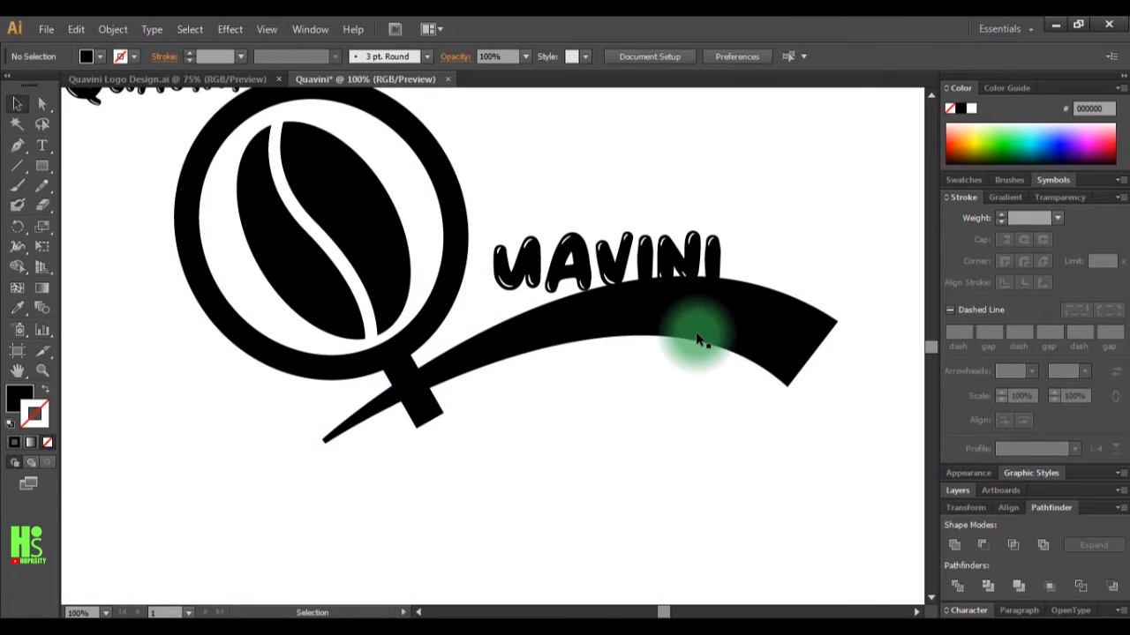
drag(697, 340, 728, 323)
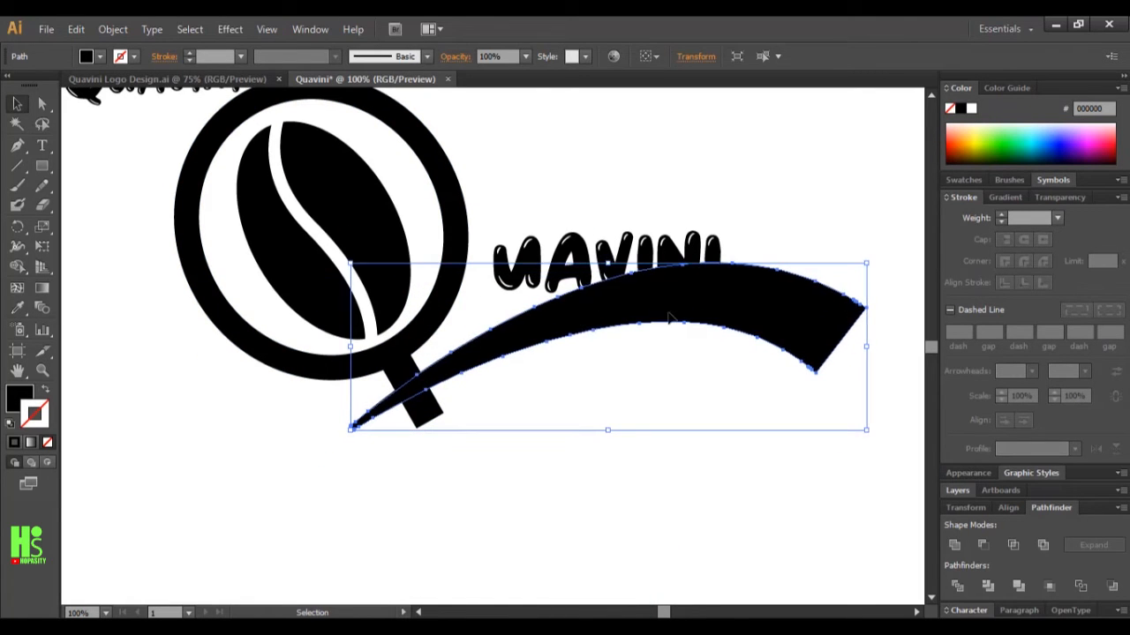
drag(877, 429, 861, 448)
drag(792, 317, 783, 336)
click(688, 358)
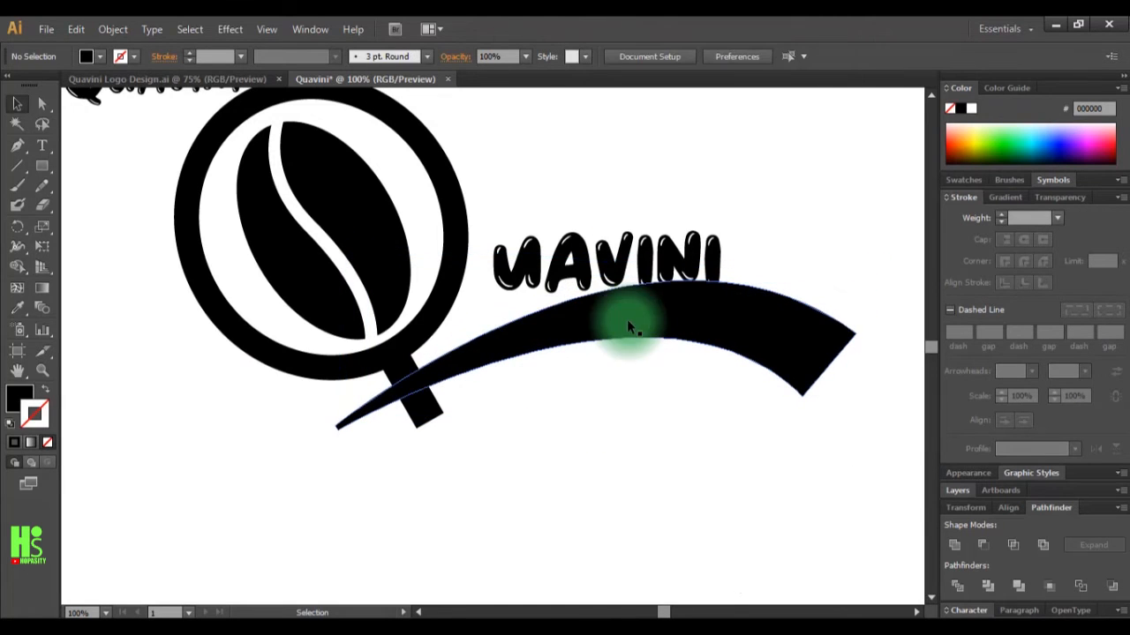
Move the "uavini" letters up clear of the swoosh, keeping them close to the ring
click(559, 274)
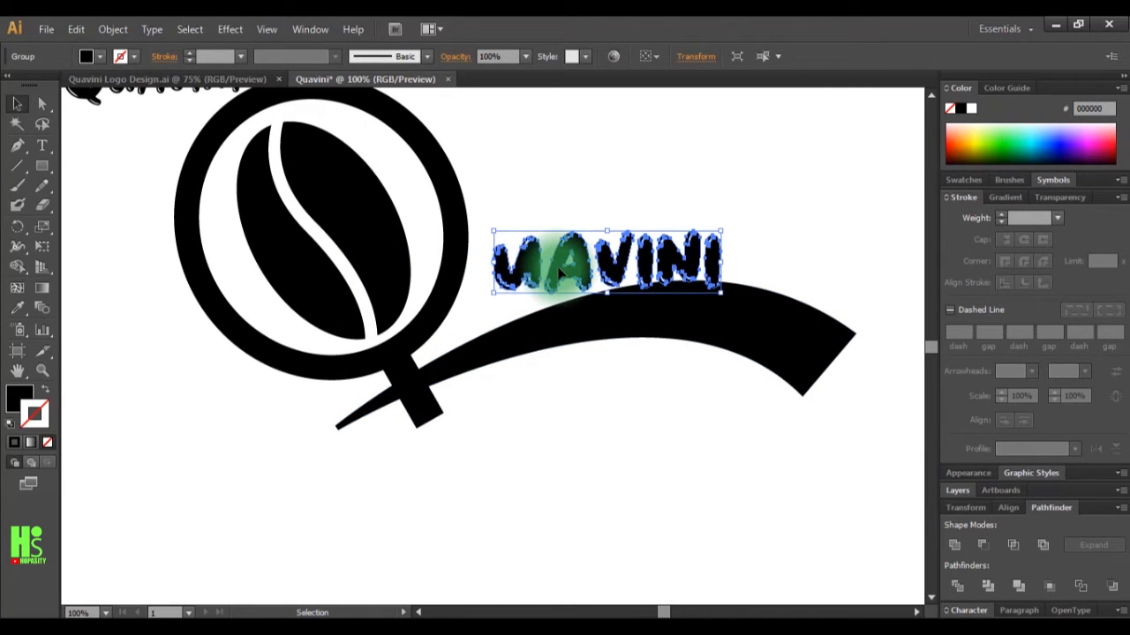
drag(554, 275, 551, 244)
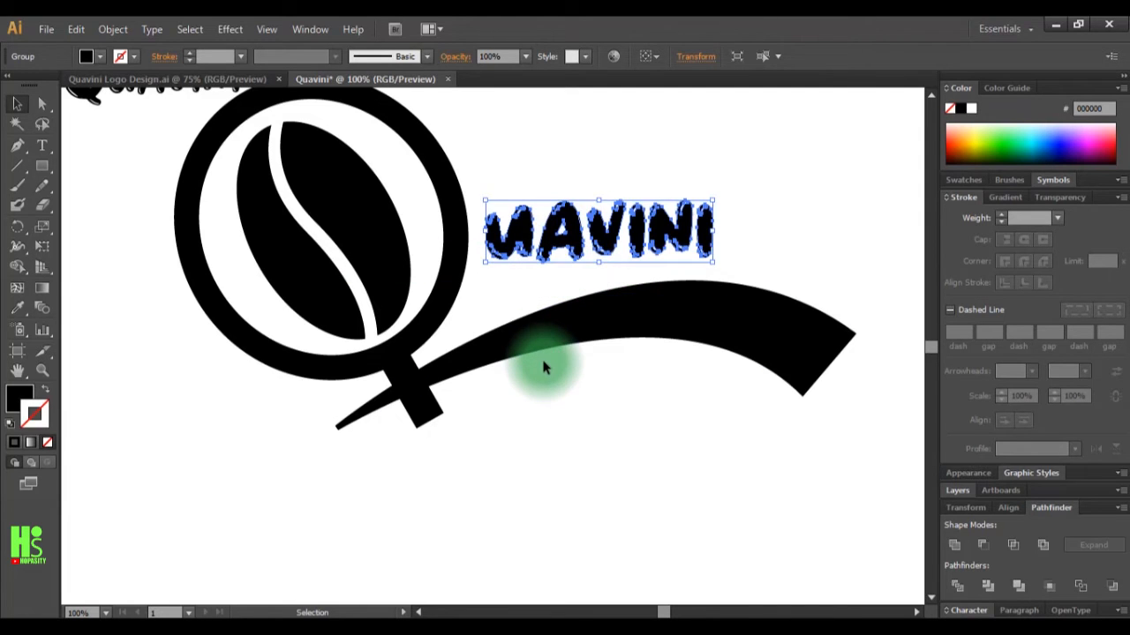
click(541, 358)
click(565, 245)
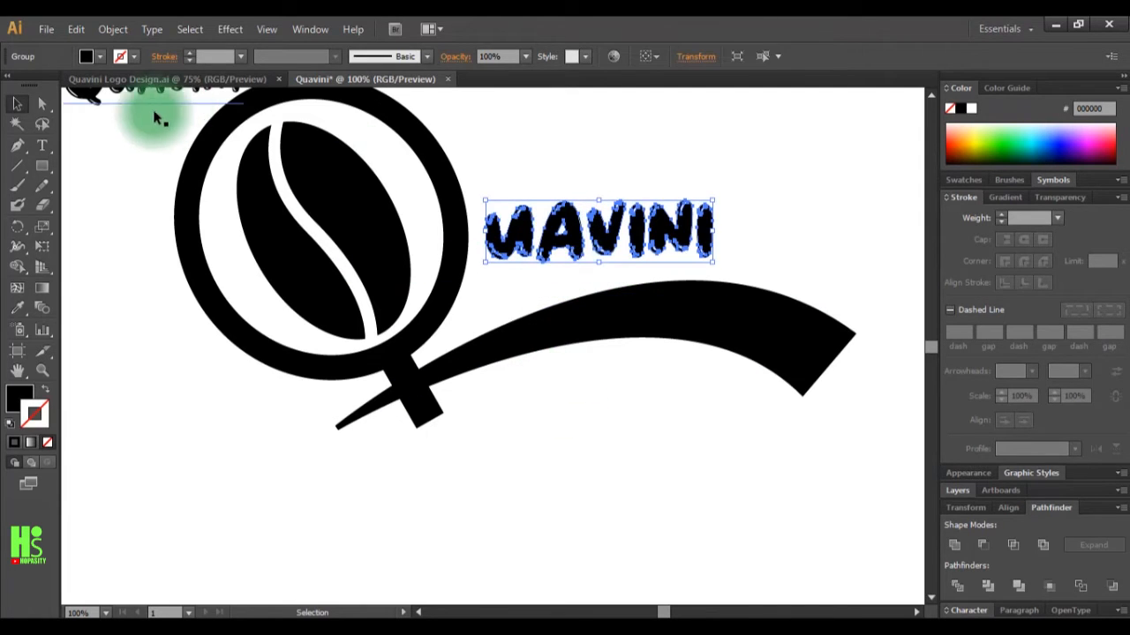
Shift the letters U, A and V individually down and slightly left with Direct Selection to follow the swoosh's rising arch
click(41, 107)
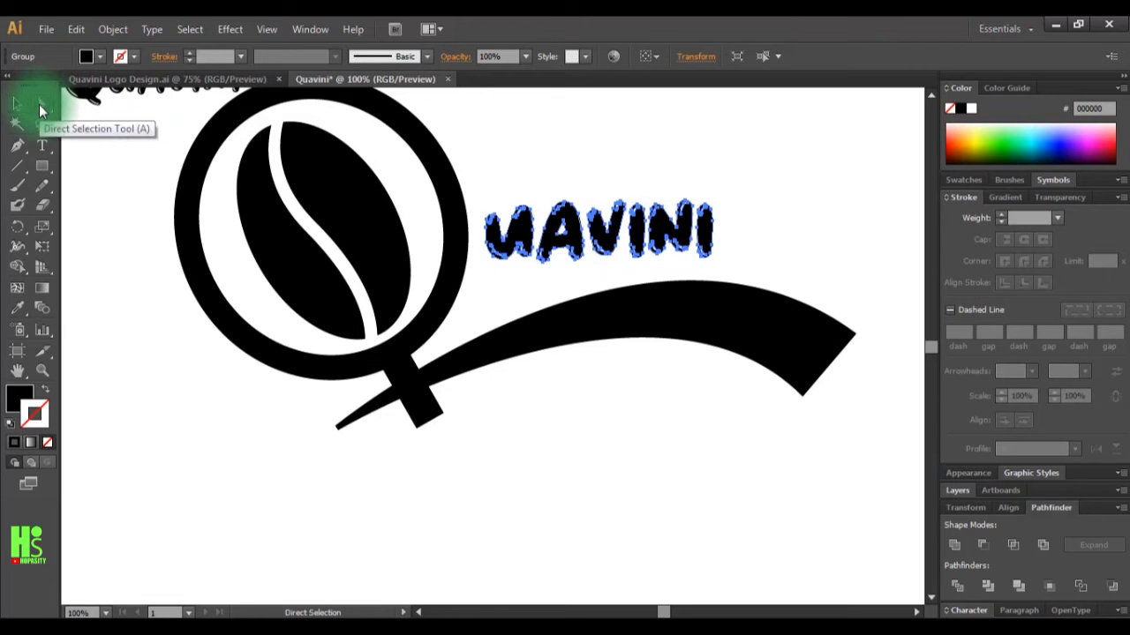
drag(525, 208, 521, 226)
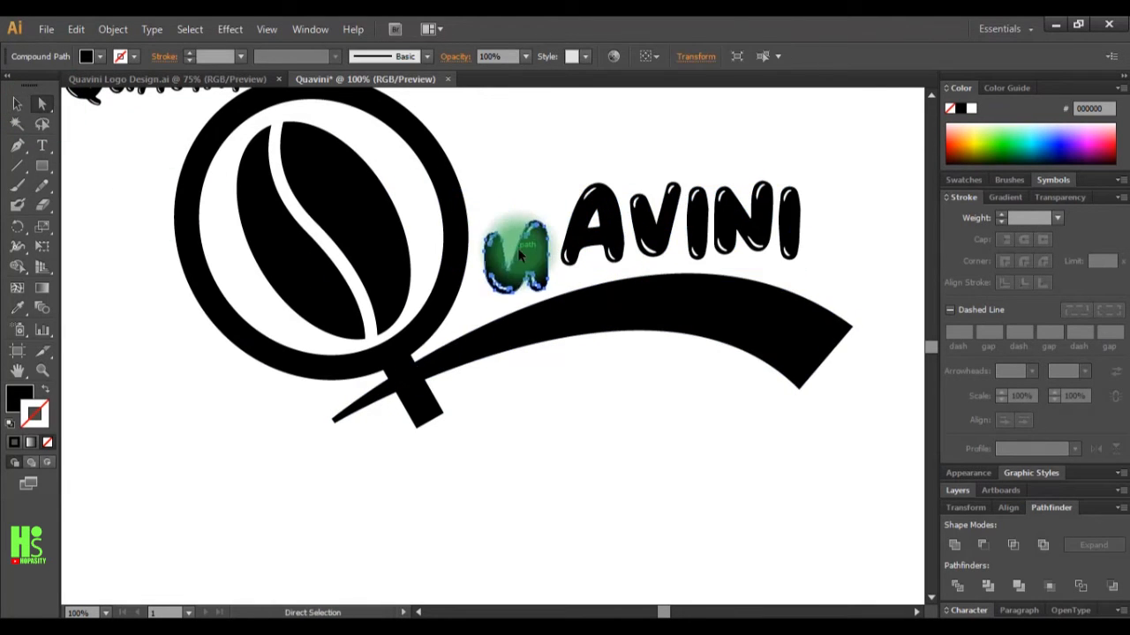
click(572, 238)
click(643, 226)
key(Down)
key(Down)
key(Down)
key(Down)
key(Down)
key(Down)
key(Down)
key(Down)
key(Down)
key(Down)
key(Down)
key(Down)
key(Left)
key(Left)
key(Left)
key(Left)
key(Left)
key(Left)
Lower the first I, the N and the last I individually to follow the swoosh's arch, and deselect
click(695, 220)
key(Down)
key(Down)
key(Down)
key(Down)
key(Down)
key(Down)
key(Down)
key(Down)
key(Down)
click(726, 207)
key(Down)
key(Down)
key(Down)
key(Down)
key(Down)
key(Down)
key(Down)
key(Down)
key(Down)
key(Down)
key(Down)
key(Down)
key(Down)
key(Down)
key(Down)
key(Down)
click(786, 224)
key(Down)
key(Down)
key(Down)
key(Down)
key(Down)
key(Down)
key(Down)
key(Down)
key(Down)
key(Down)
key(Down)
key(Down)
key(Down)
key(Down)
key(Down)
key(Down)
key(Down)
key(Down)
key(Down)
key(Down)
key(Down)
key(Down)
key(Down)
key(Down)
key(Down)
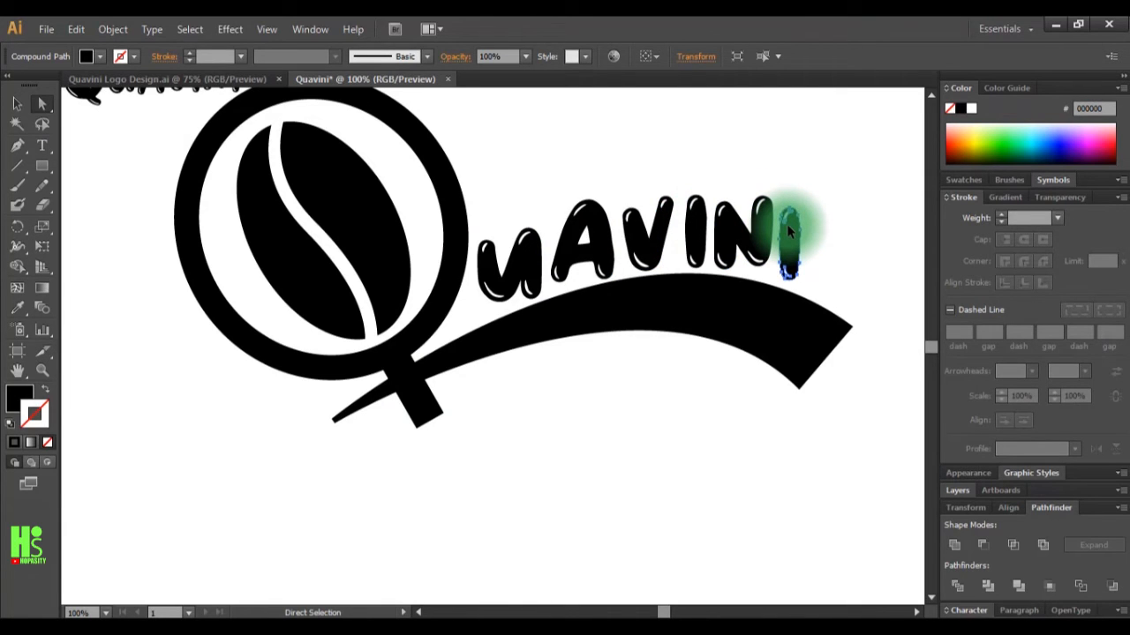
key(Down)
key(ctrl+minus)
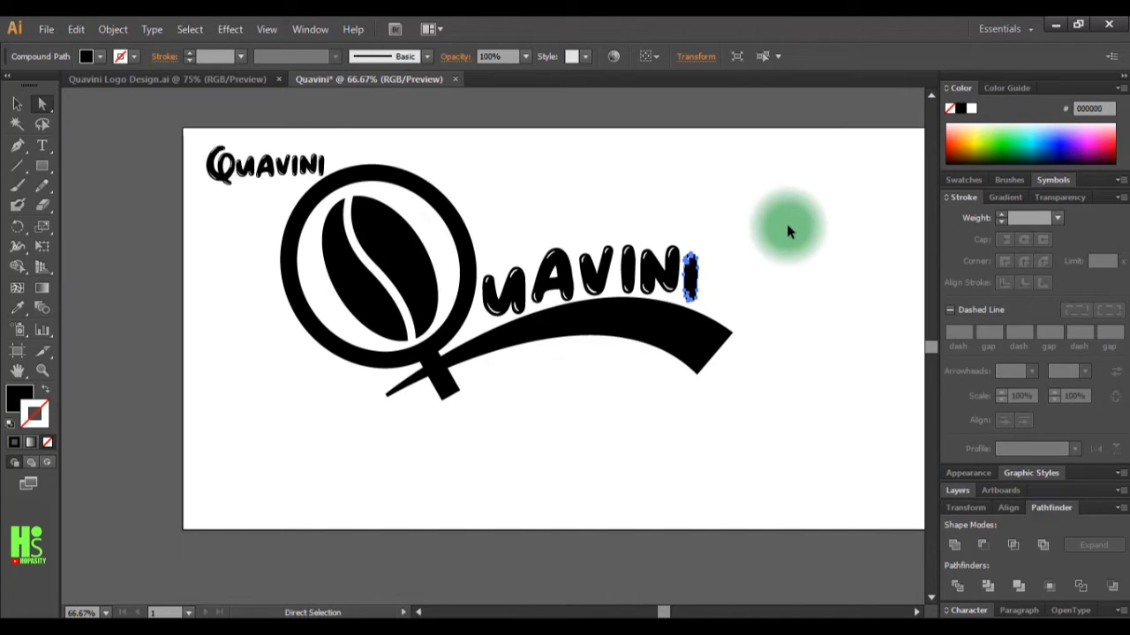
key(ctrl+plus)
click(800, 250)
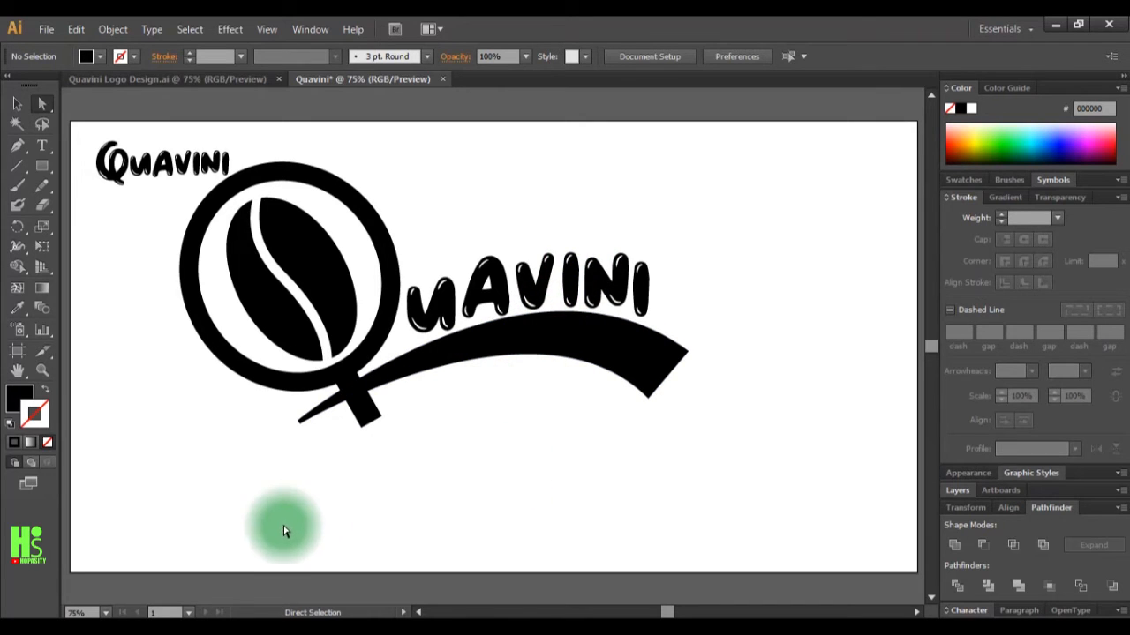
Switch to the Desktop folder in Windows Explorer and open Leave.jpg in Photoshop
mouse_move(398, 618)
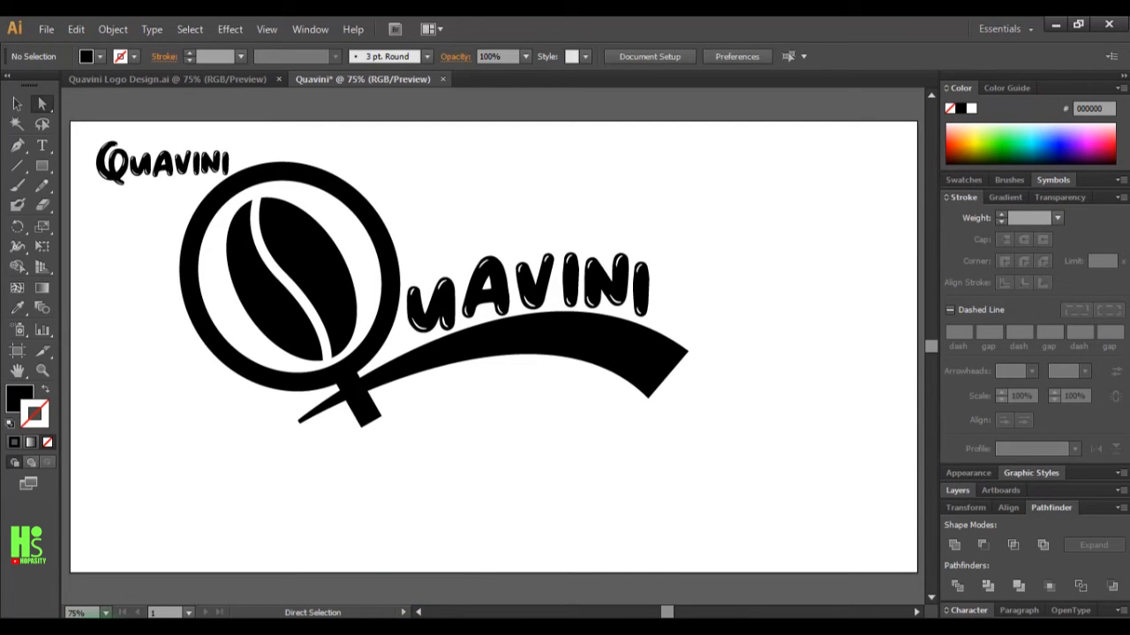
click(81, 622)
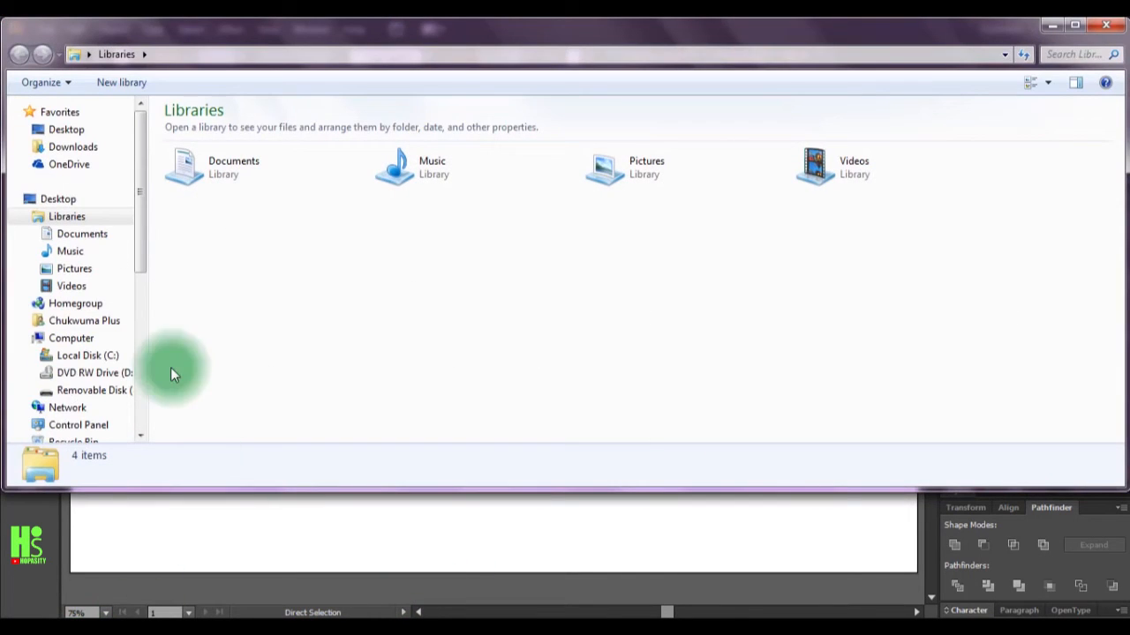
click(58, 133)
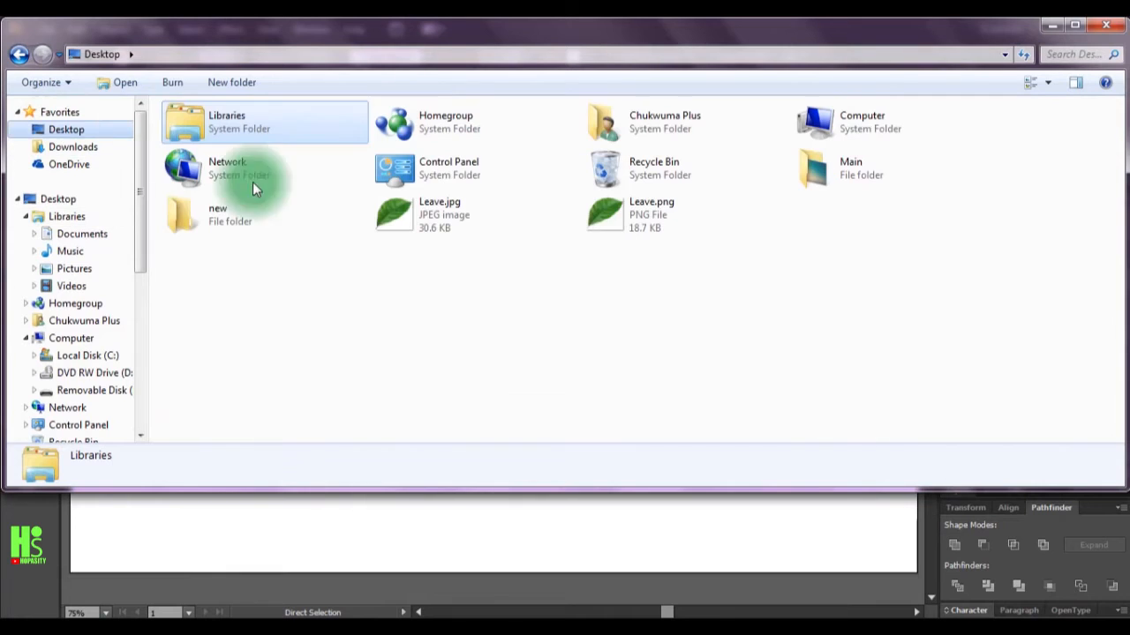
click(467, 210)
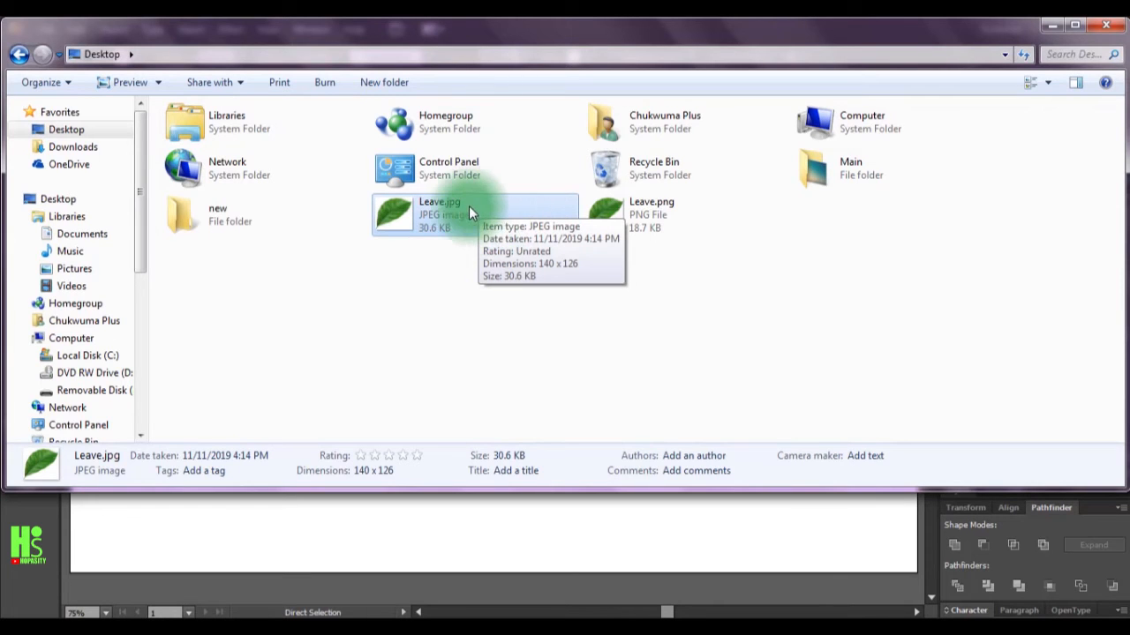
drag(465, 204, 439, 446)
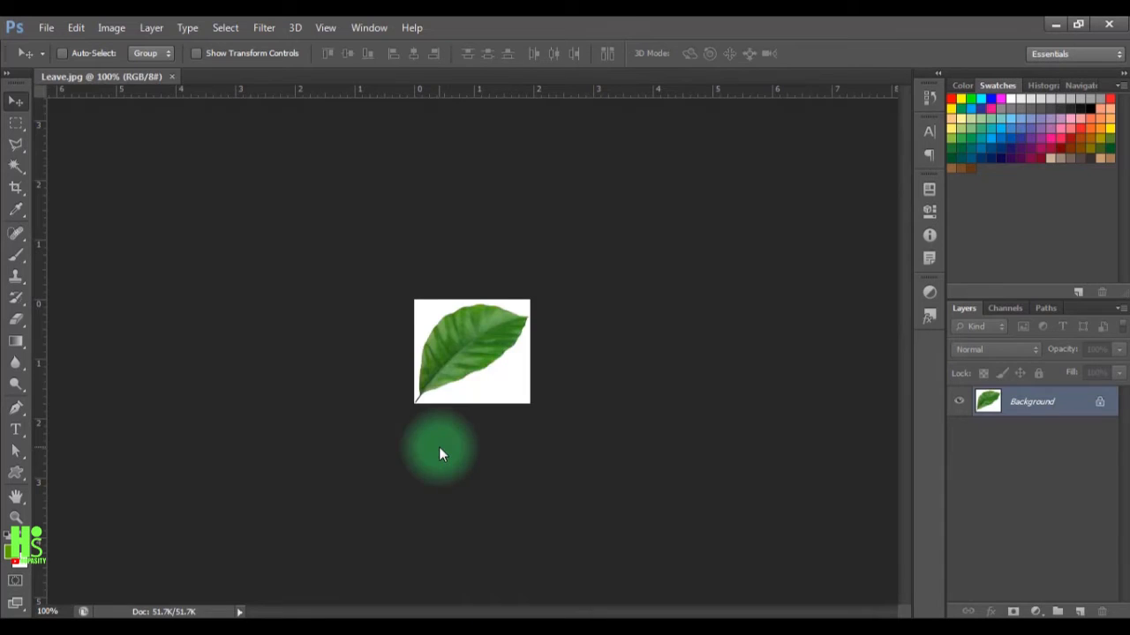
Convert the locked Background to a regular layer, delete the white area around the leaf with the Magic Wand, and deselect
alt+double_click(992, 406)
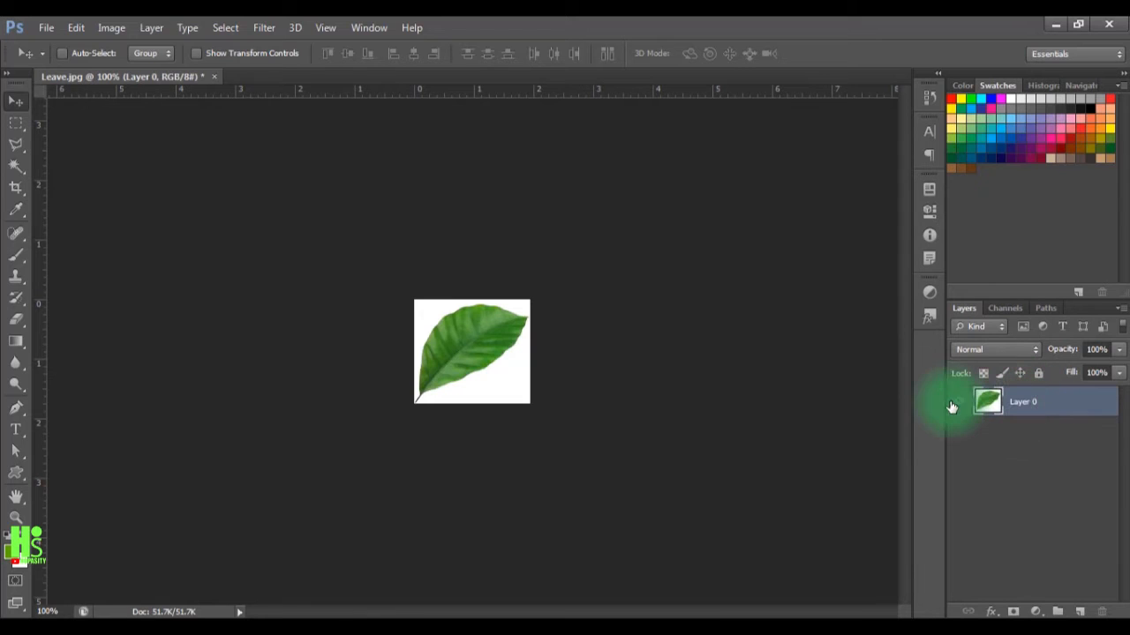
key(ctrl+plus)
key(ctrl+plus)
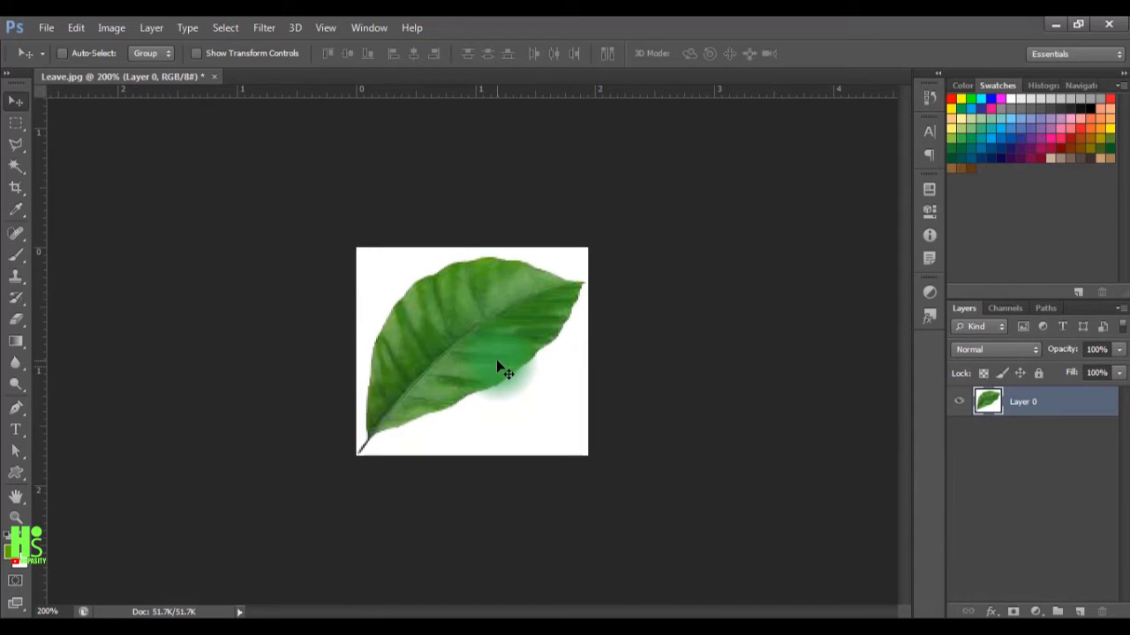
click(16, 166)
click(352, 248)
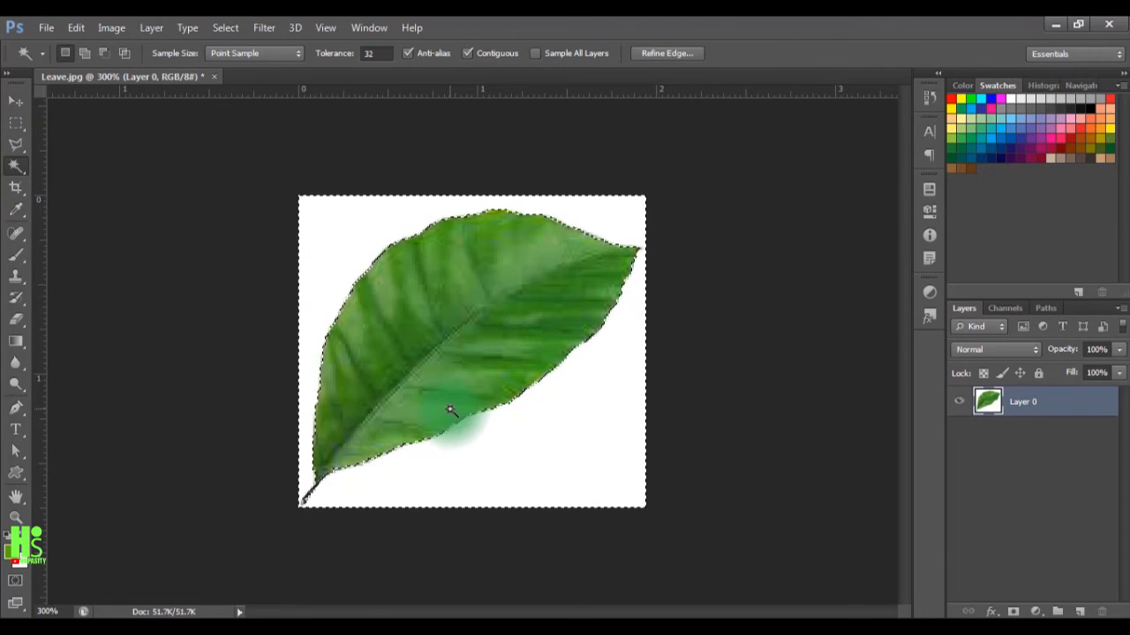
key(Delete)
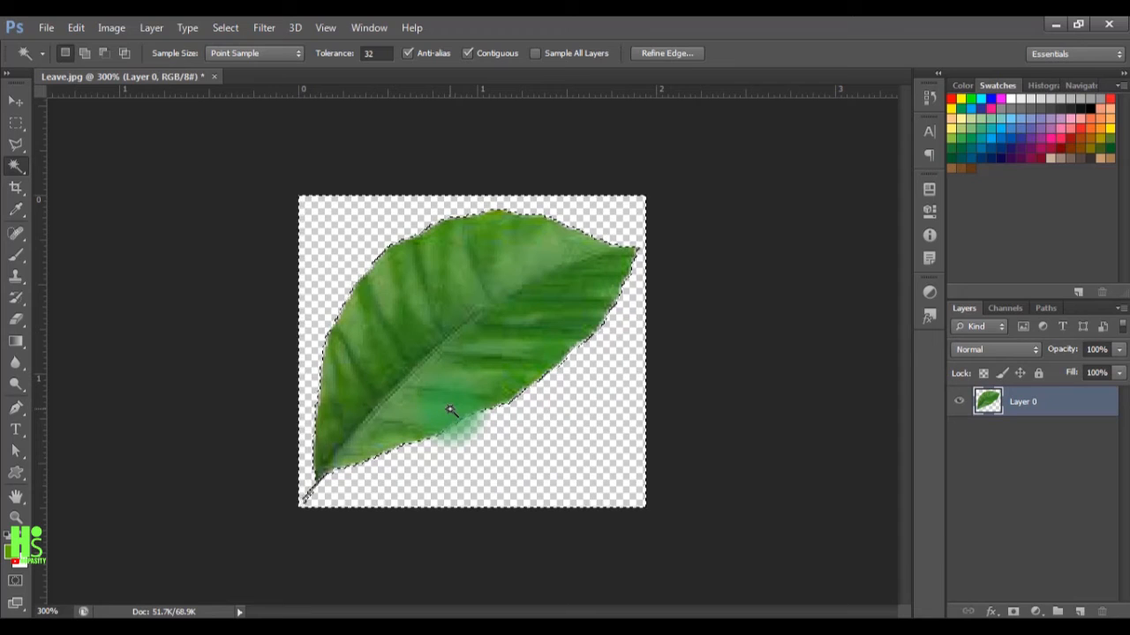
key(ctrl+d)
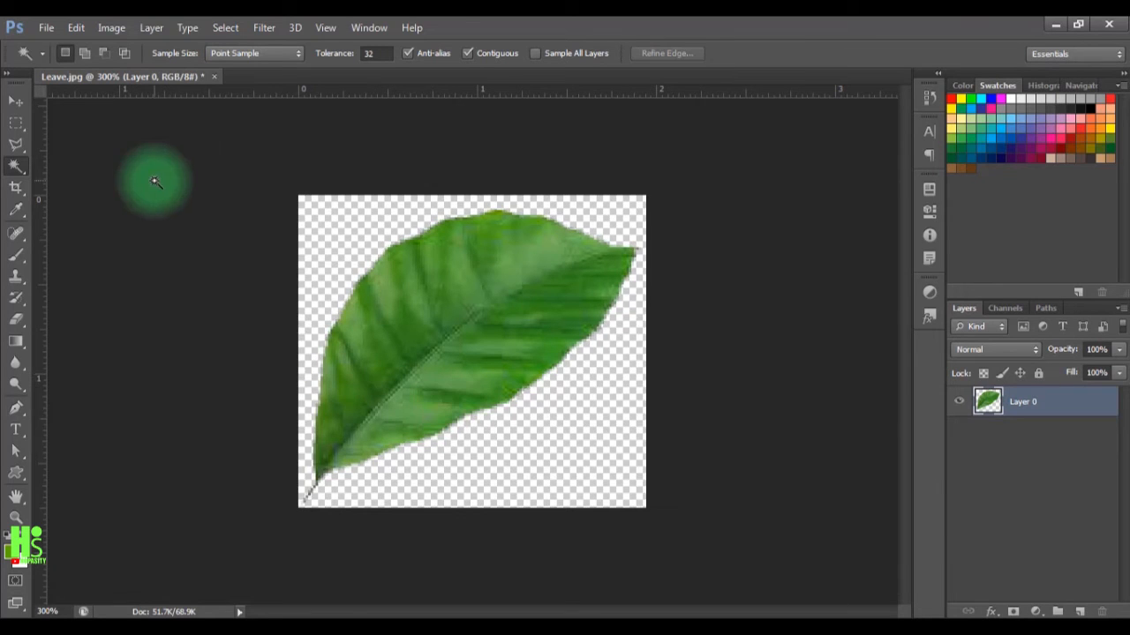
Save a copy of the cut-out leaf to the Desktop as "Leave 3" in PNG format, with Smallest / Slow compression and no interlacing
click(46, 28)
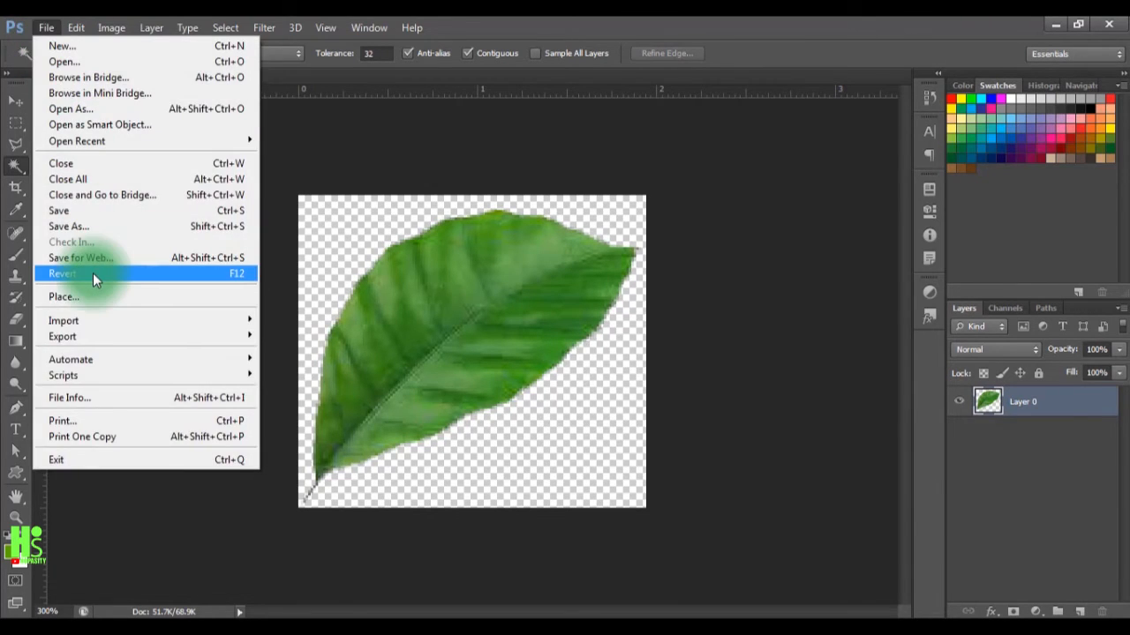
click(85, 227)
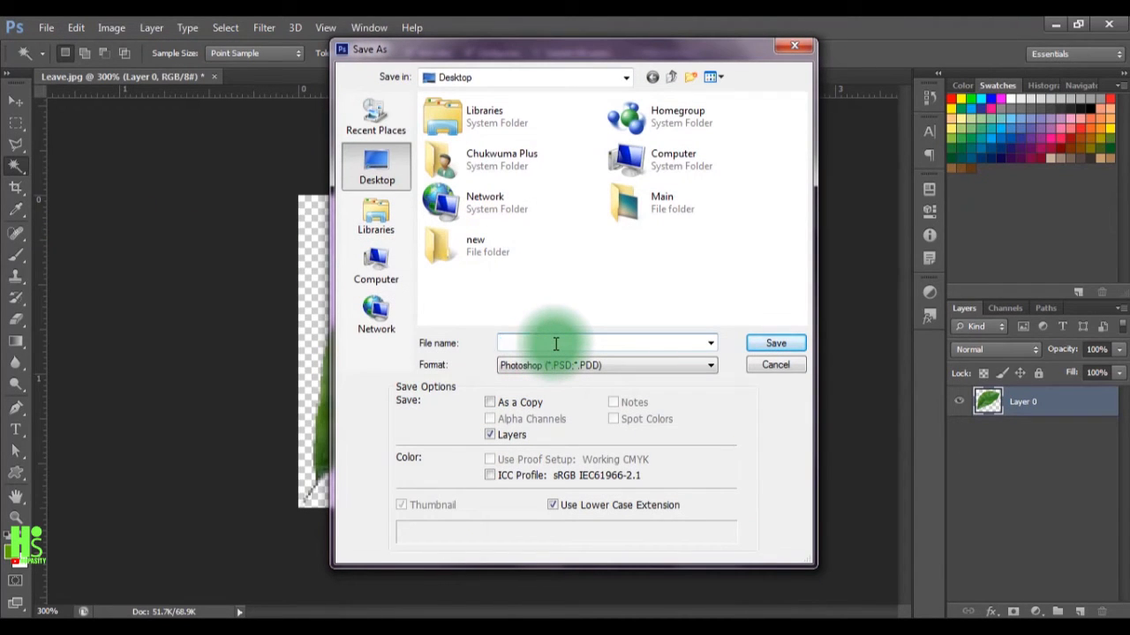
text(Leave 3)
click(594, 368)
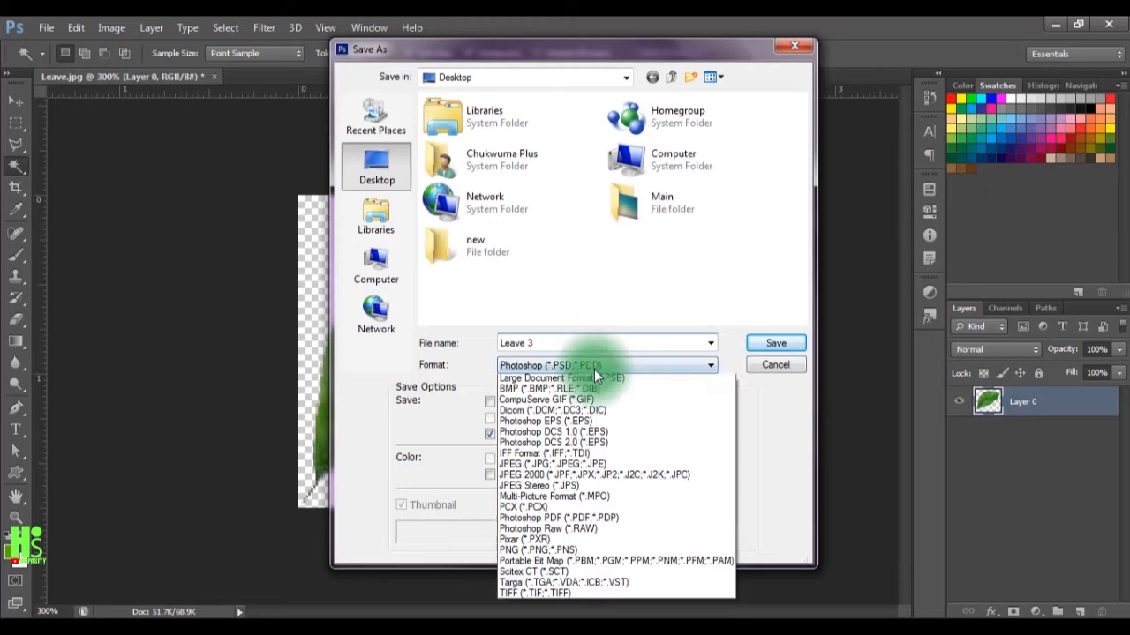
click(581, 561)
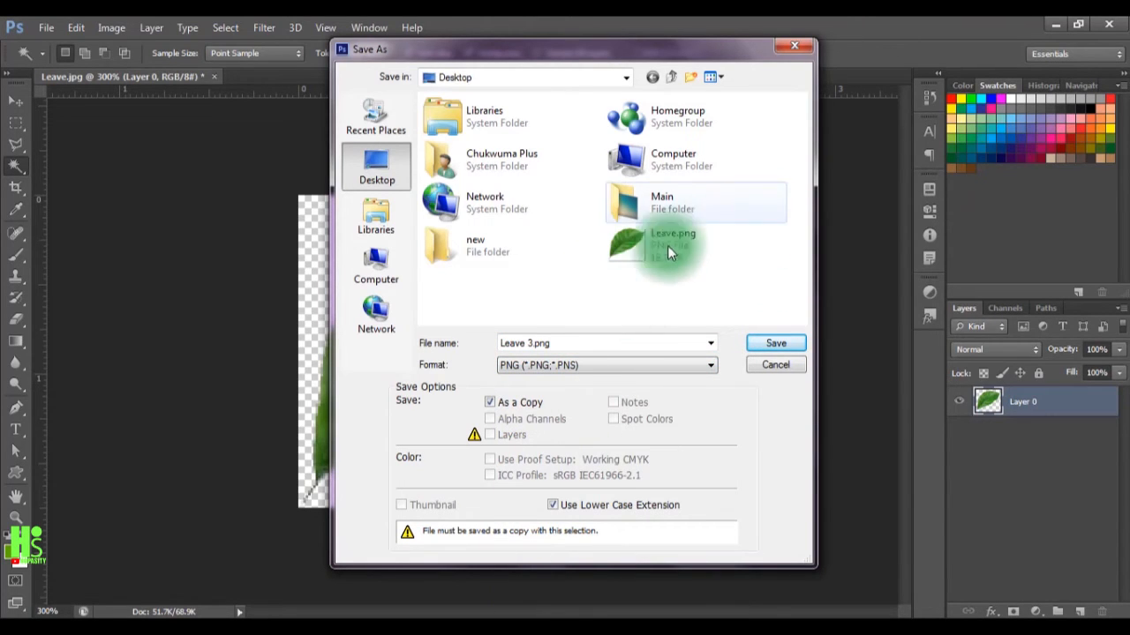
click(759, 342)
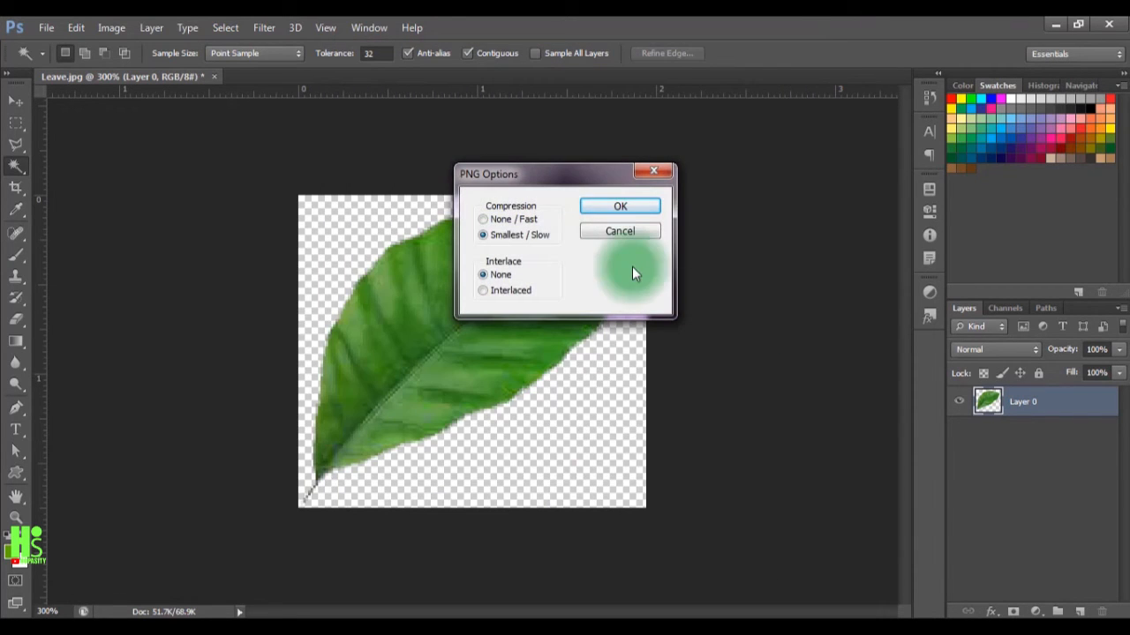
click(599, 205)
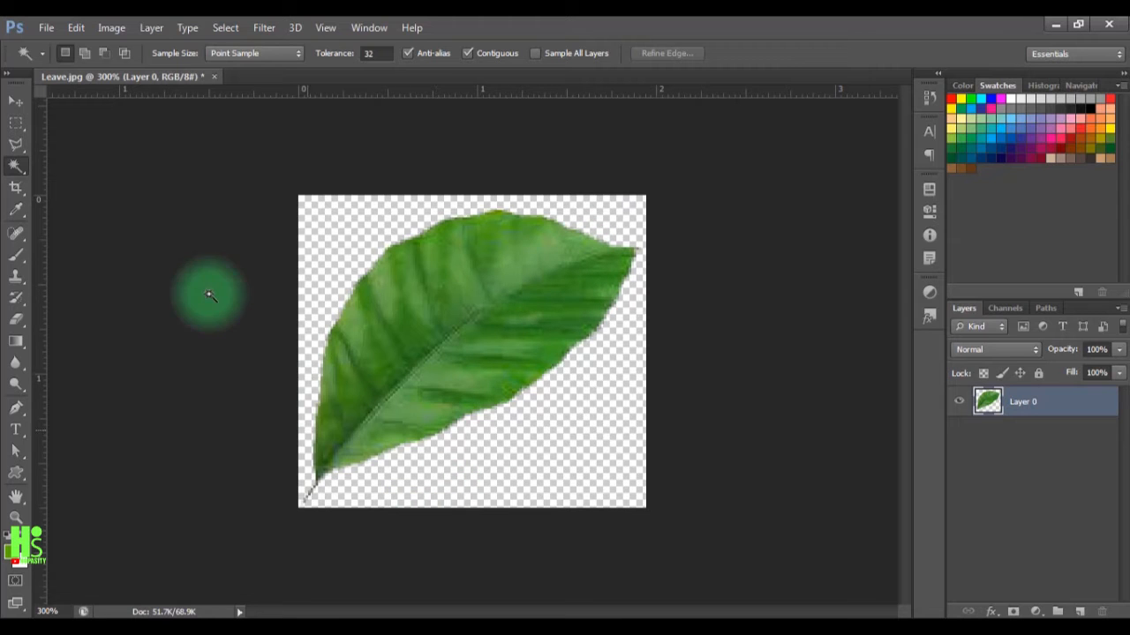
Place Leave 3.png from the Desktop folder near the lower edge of the Illustrator artboard, below the ring, and return to Illustrator
click(1046, 24)
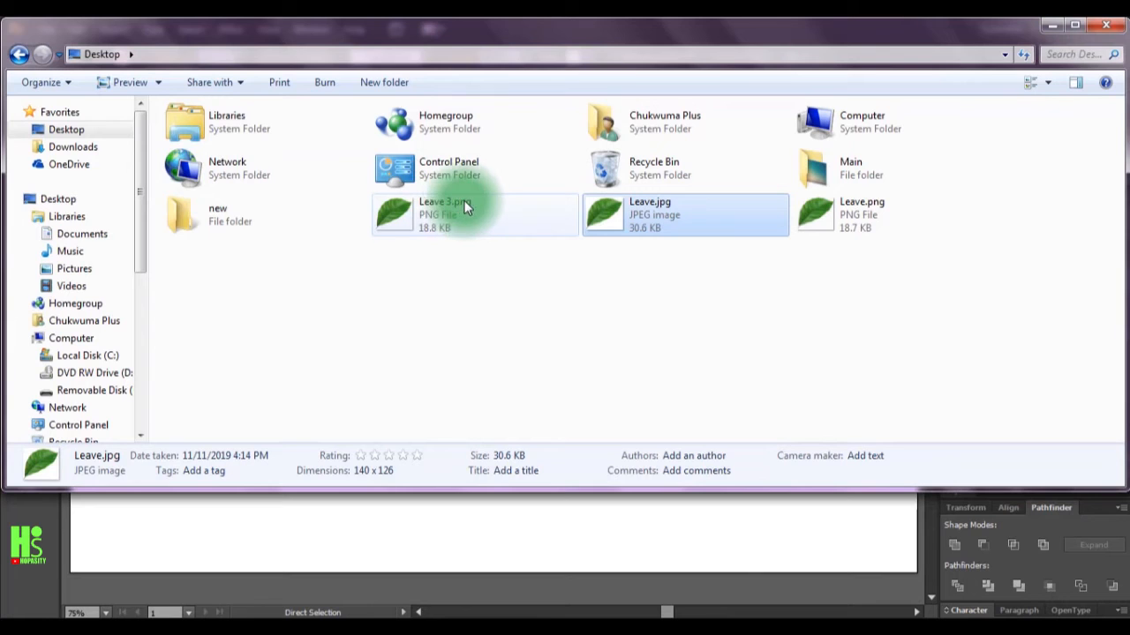
drag(453, 210, 272, 562)
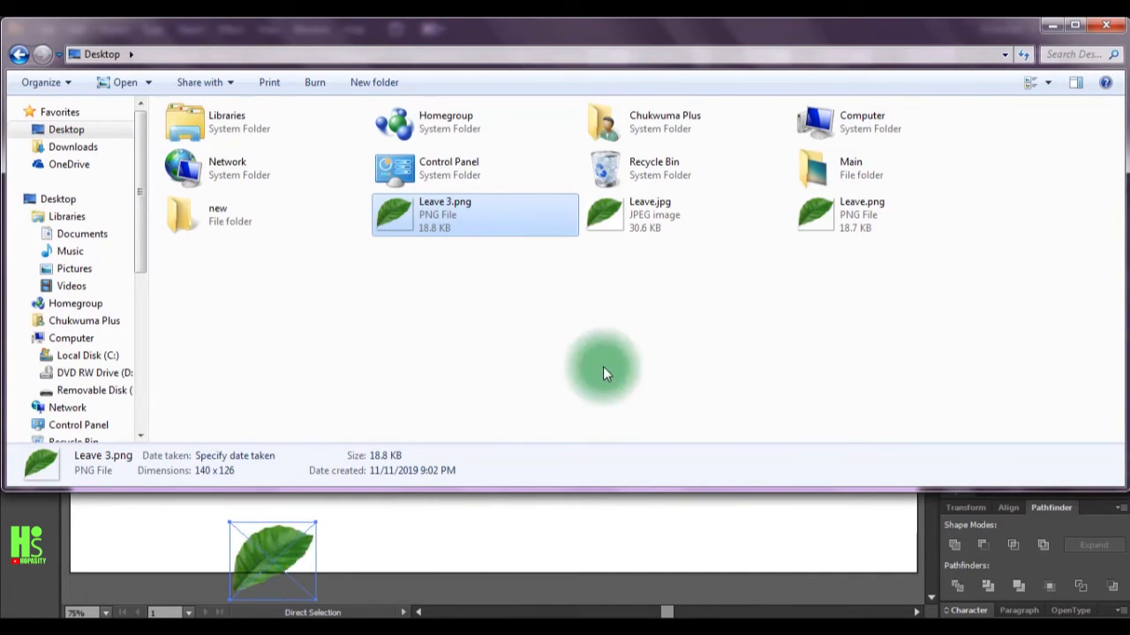
click(1061, 28)
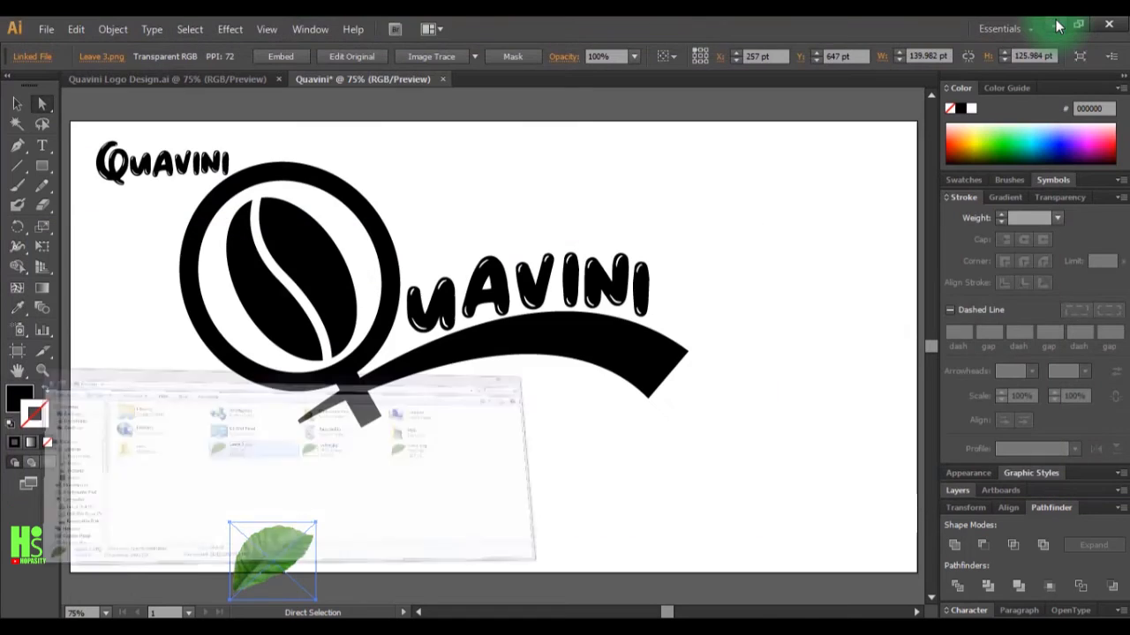
Move the leaf image above the swoosh's wide end, beside the lettering, and enlarge it proportionally to about 235 × 212 pt
drag(278, 556, 762, 231)
click(703, 312)
drag(797, 279, 802, 285)
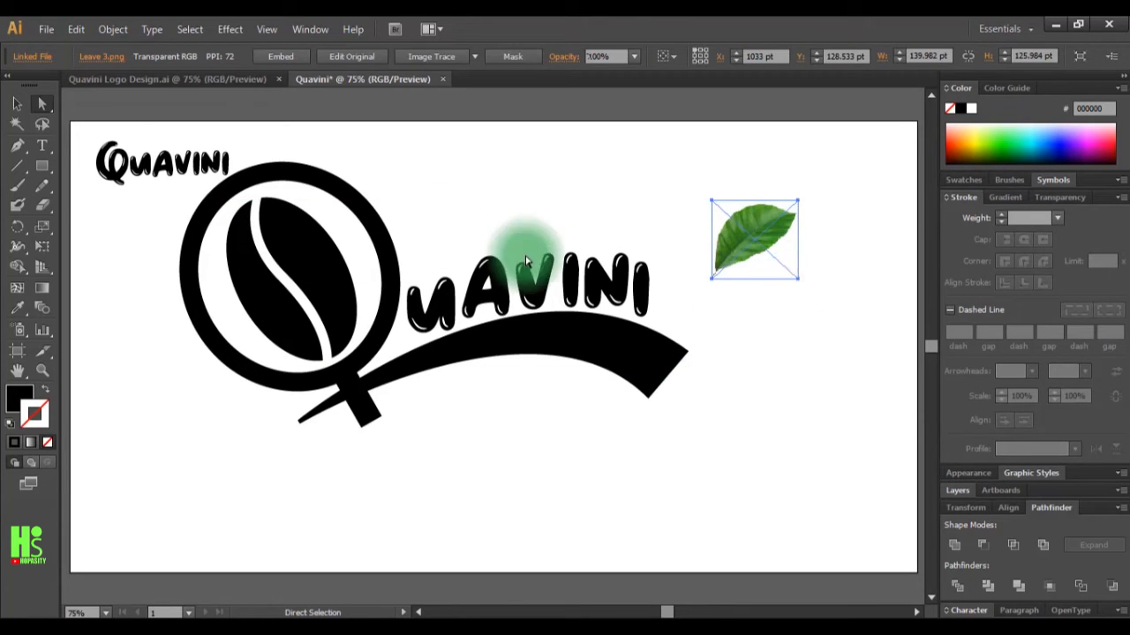
click(17, 103)
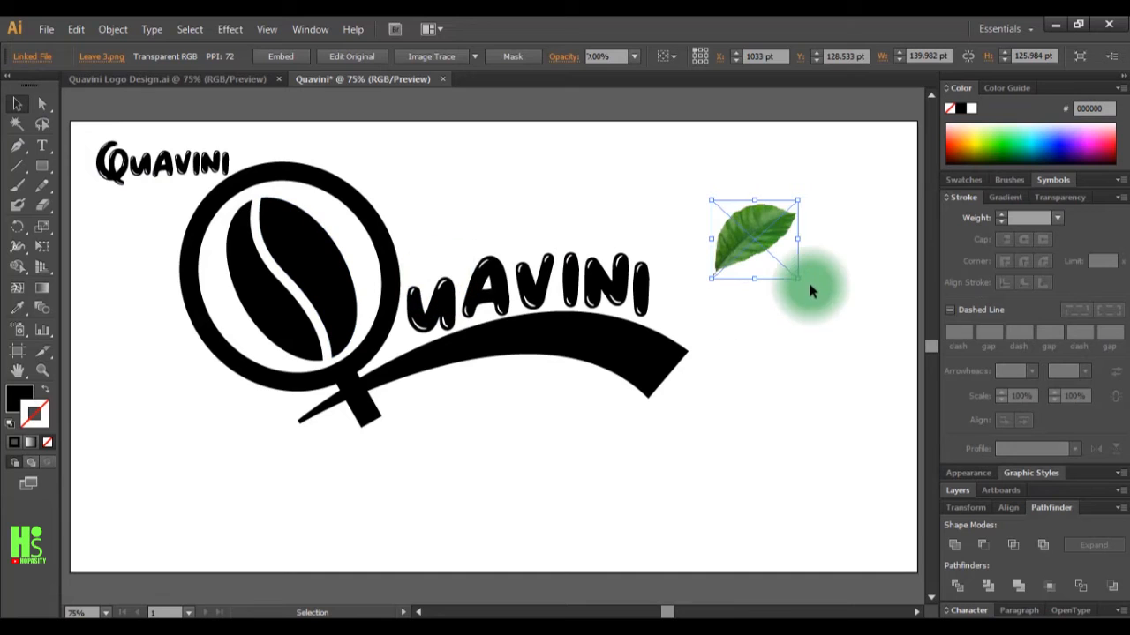
drag(797, 279, 830, 306)
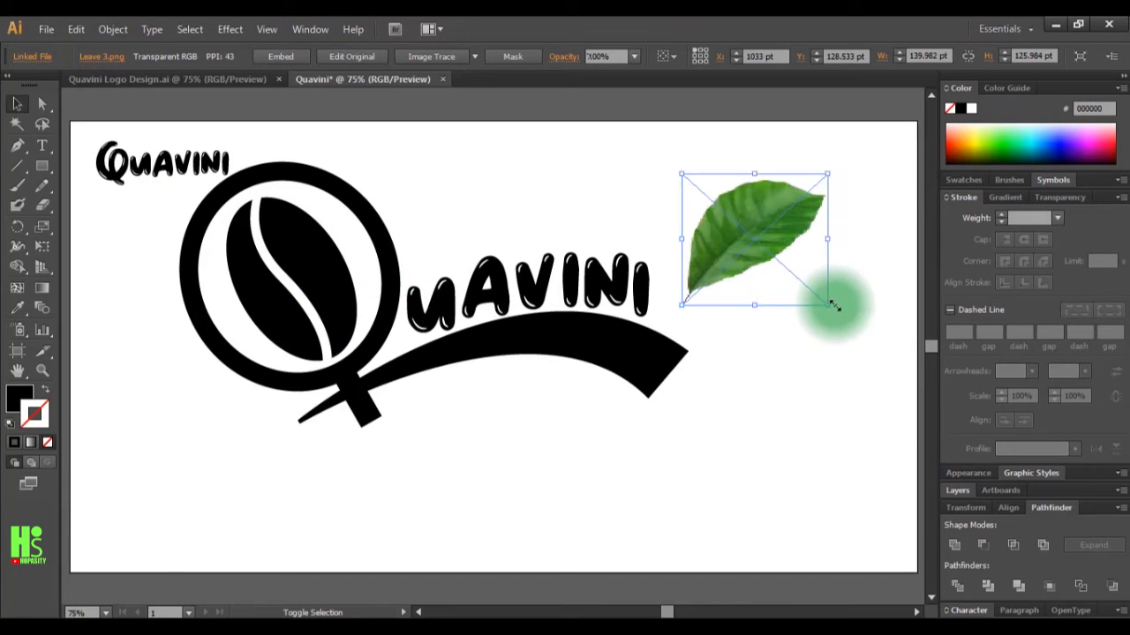
click(814, 346)
Image Trace the leaf in Black and White mode with a Threshold of 230 to get a solid silhouette
click(751, 260)
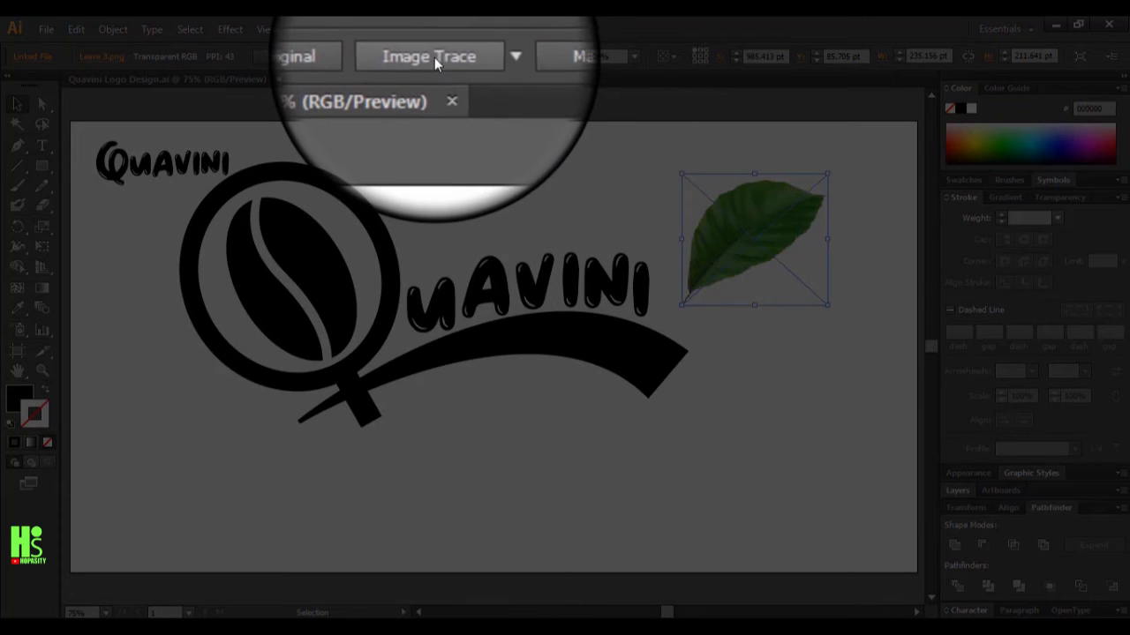
click(435, 58)
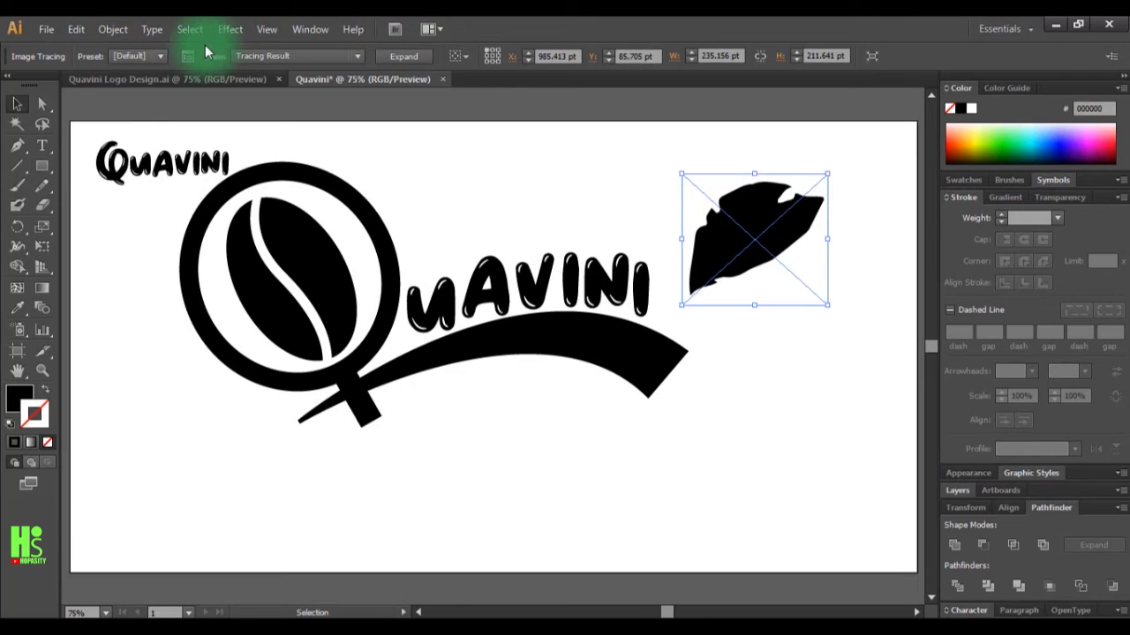
click(187, 56)
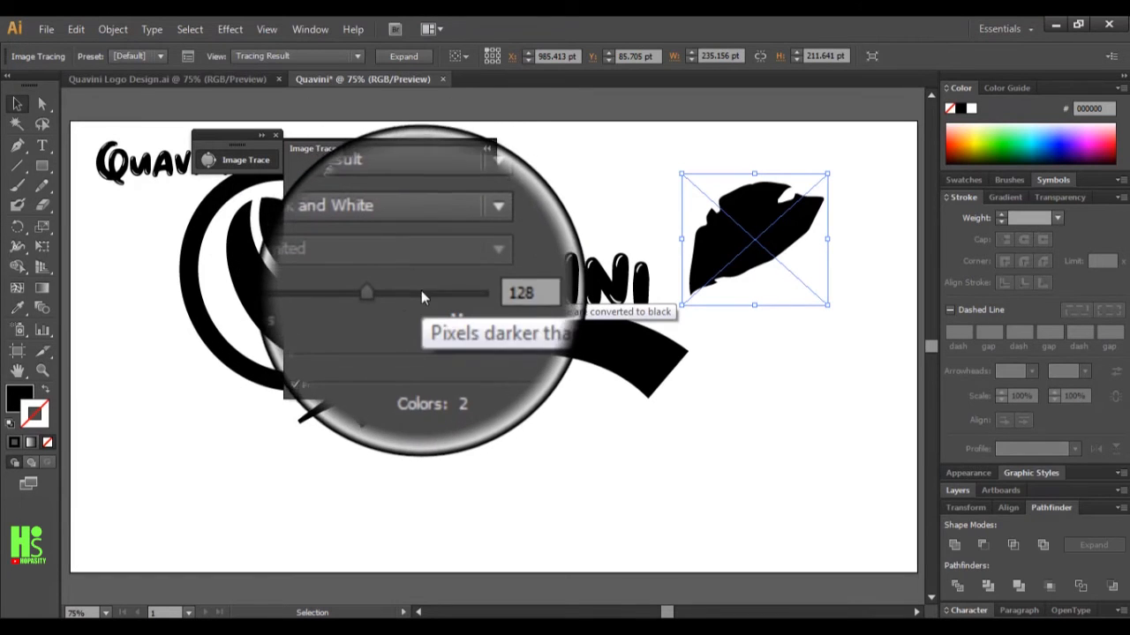
drag(394, 292, 426, 296)
drag(427, 300, 440, 298)
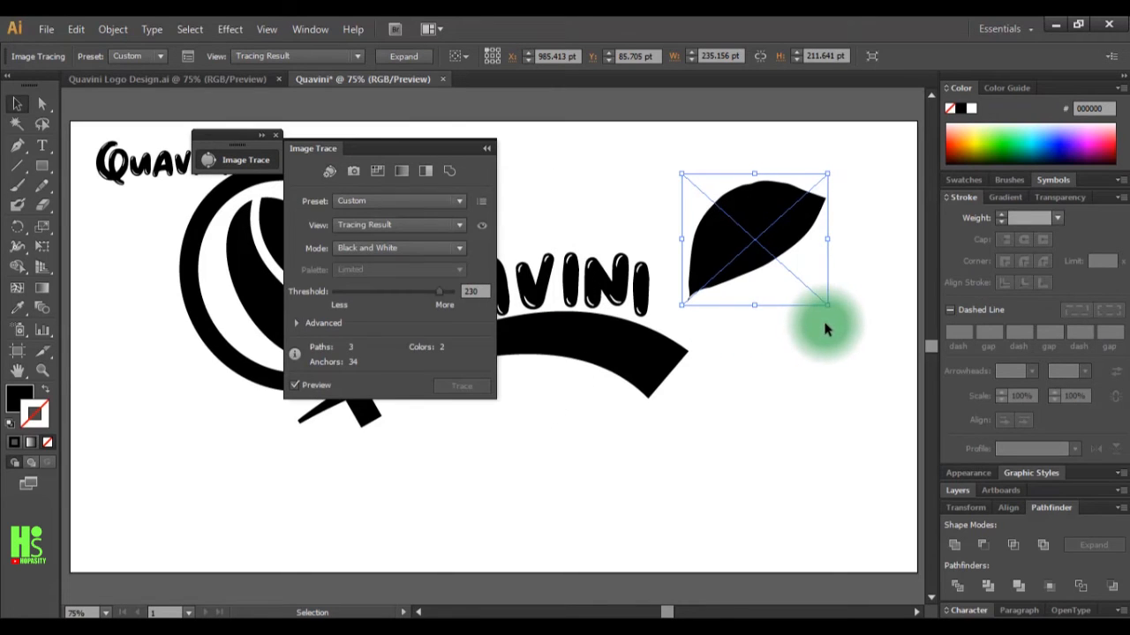
Rotate the traced leaf counterclockwise until it stands upright, and collapse the Image Trace settings clear of the large logo
drag(829, 310, 836, 218)
click(884, 345)
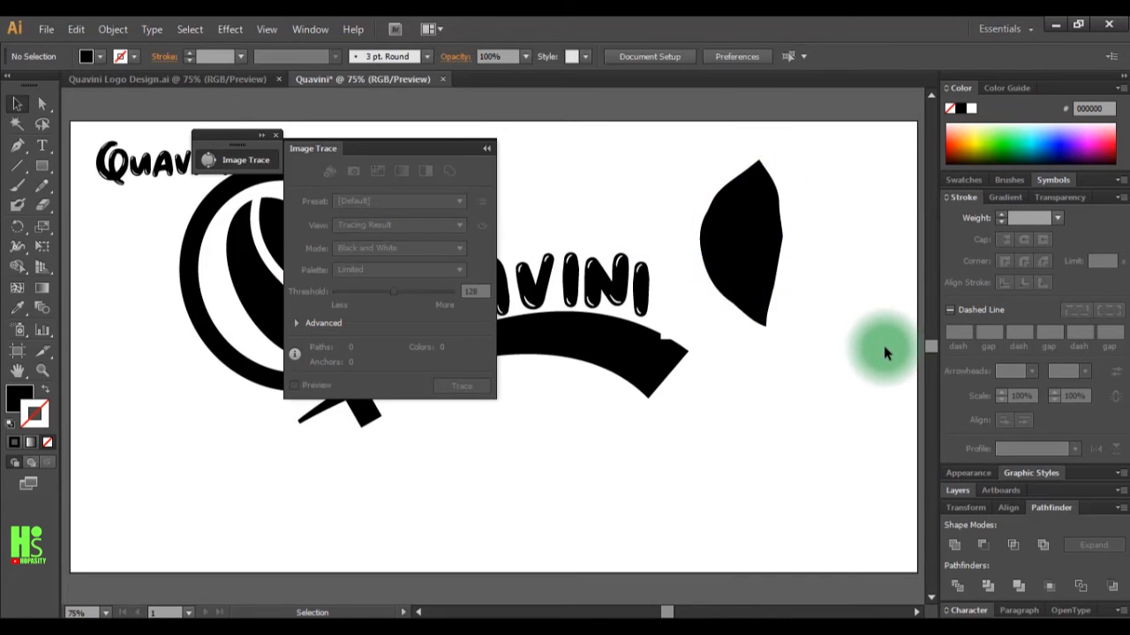
click(489, 148)
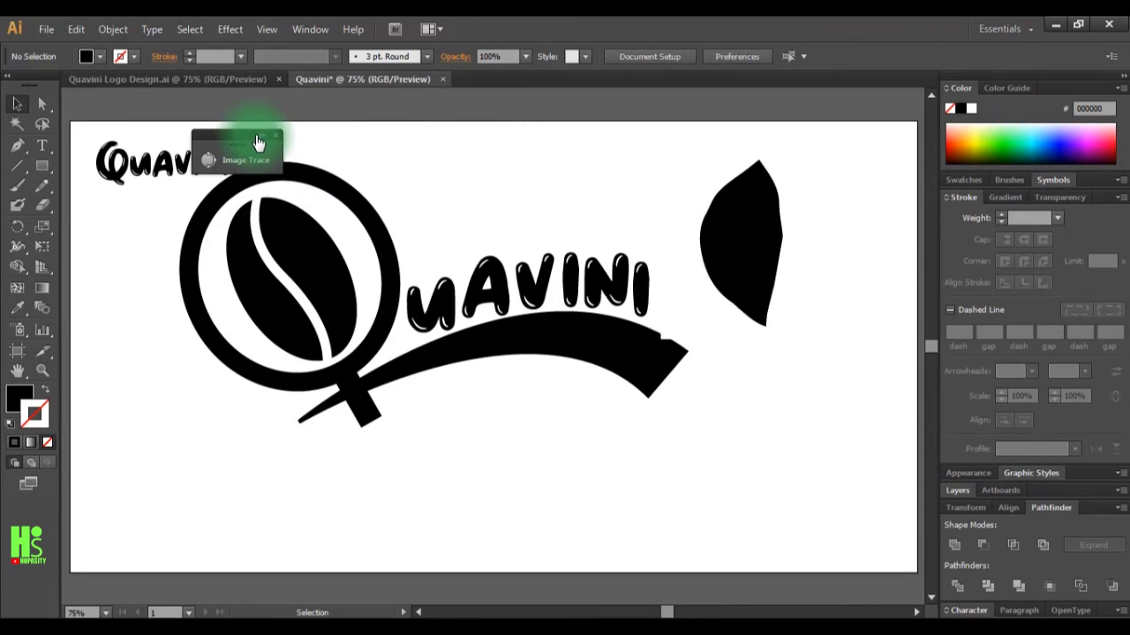
mouse_move(242, 141)
mouse_down()
mouse_move(200, 110)
mouse_move(178, 110)
mouse_up()
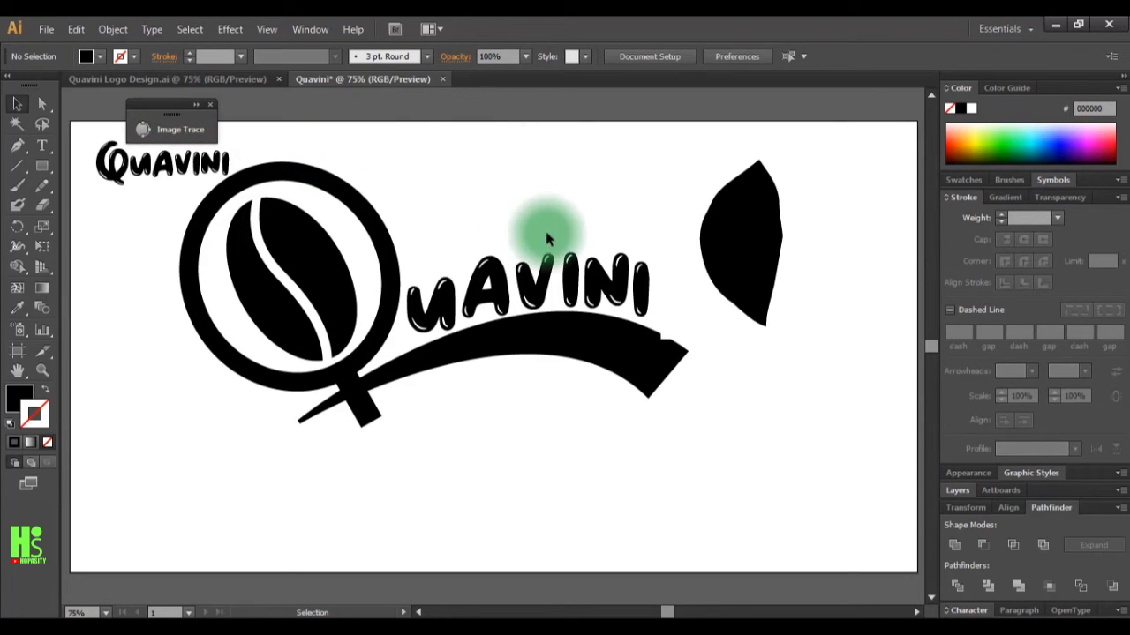
Expand the traced leaf into editable paths and show the artwork in Outline view
key(ctrl+y)
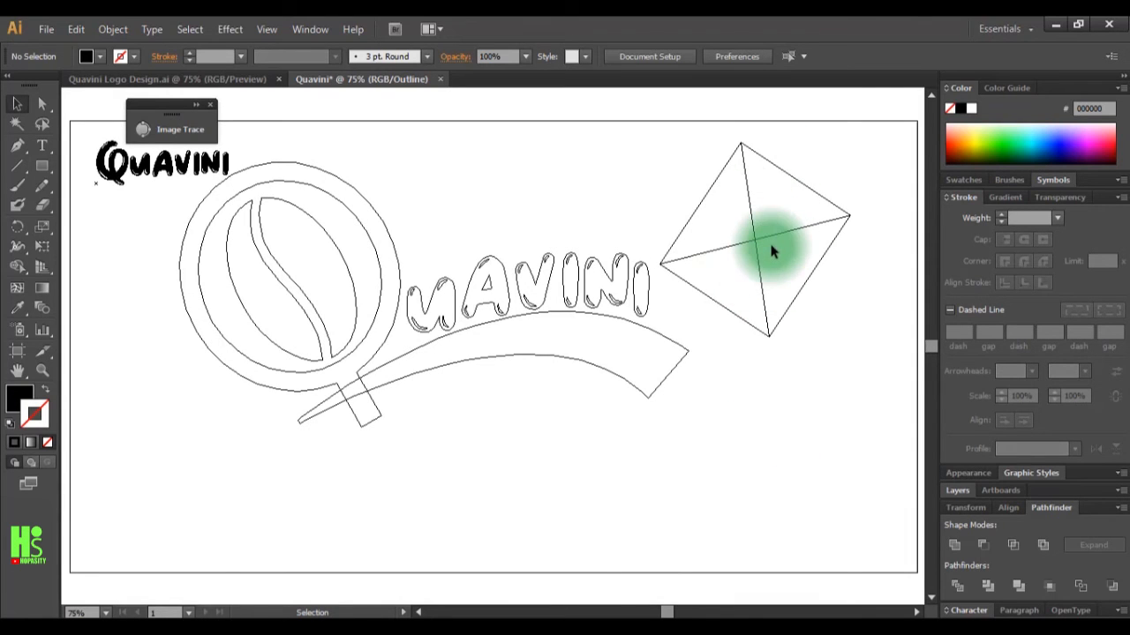
click(742, 181)
click(805, 103)
click(745, 284)
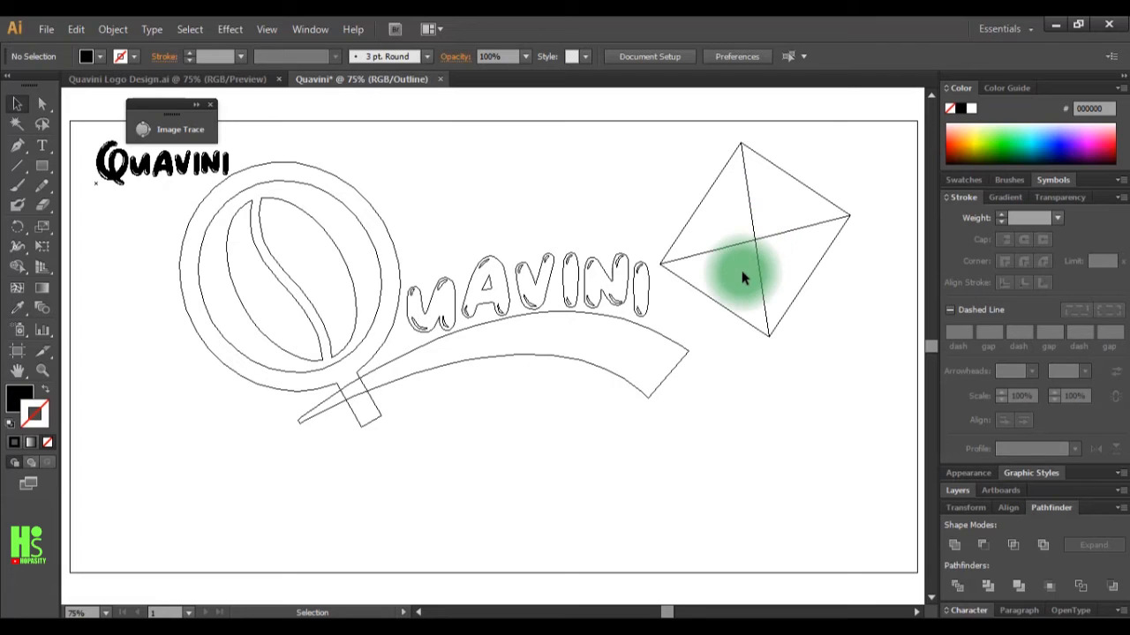
key(ctrl+y)
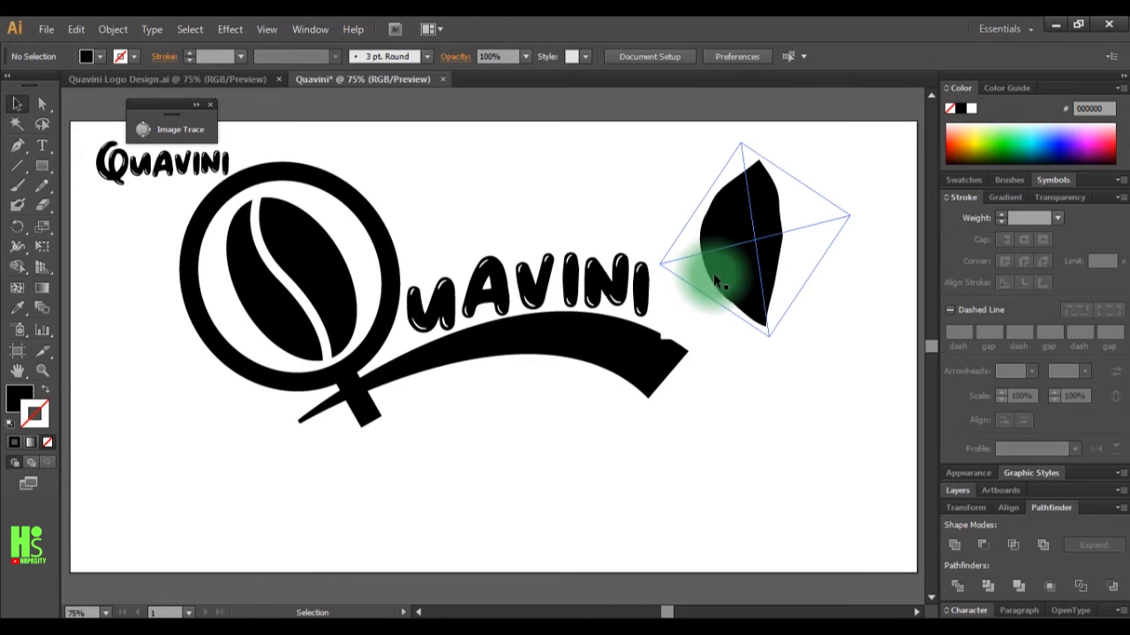
click(738, 272)
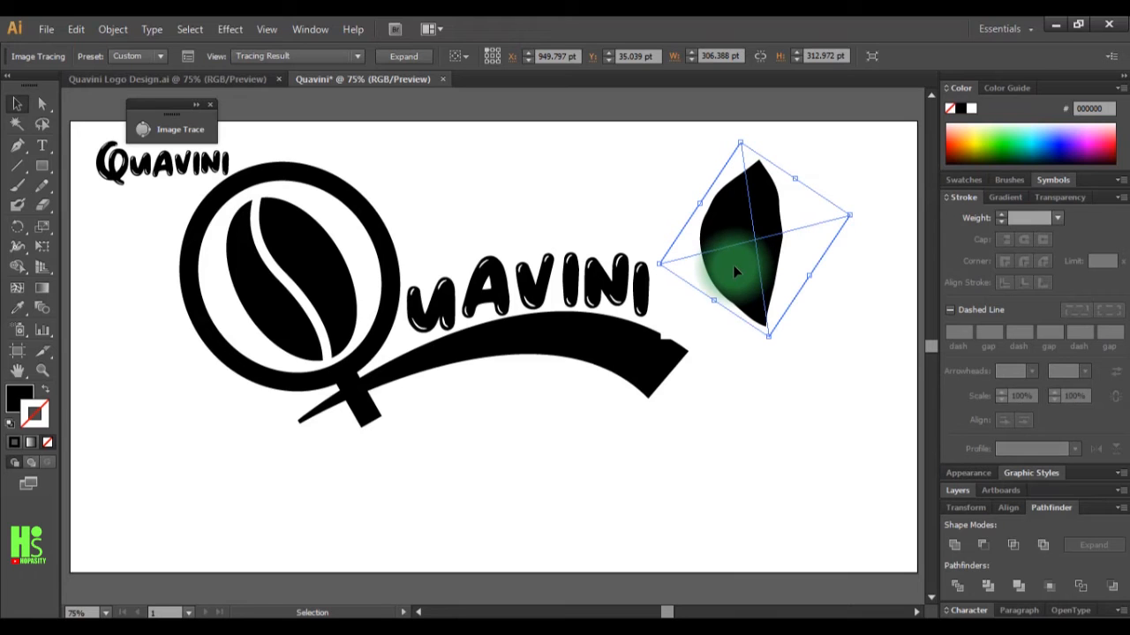
key(ctrl+y)
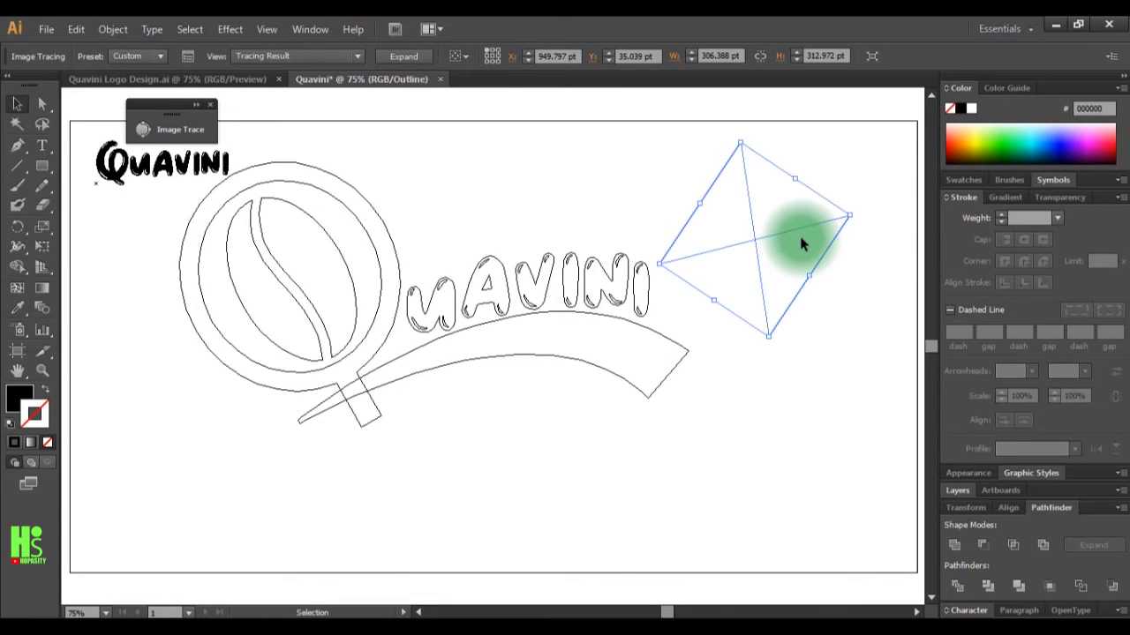
click(406, 55)
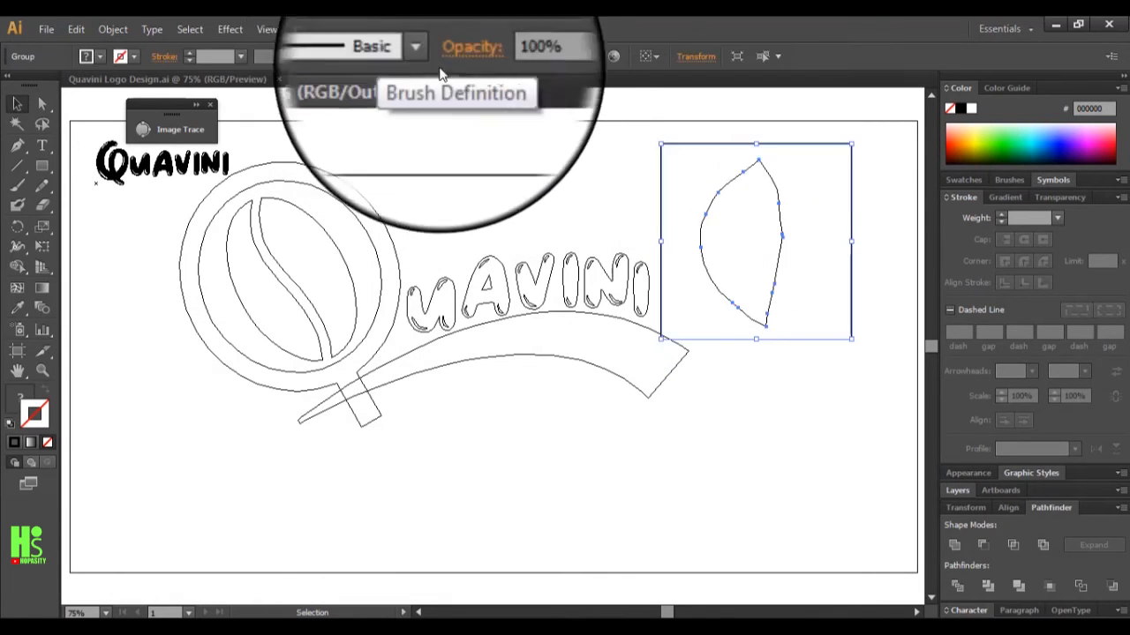
Shift the expanded leaf group slightly upward and delete the rectangular frame around the leaf outline
click(752, 227)
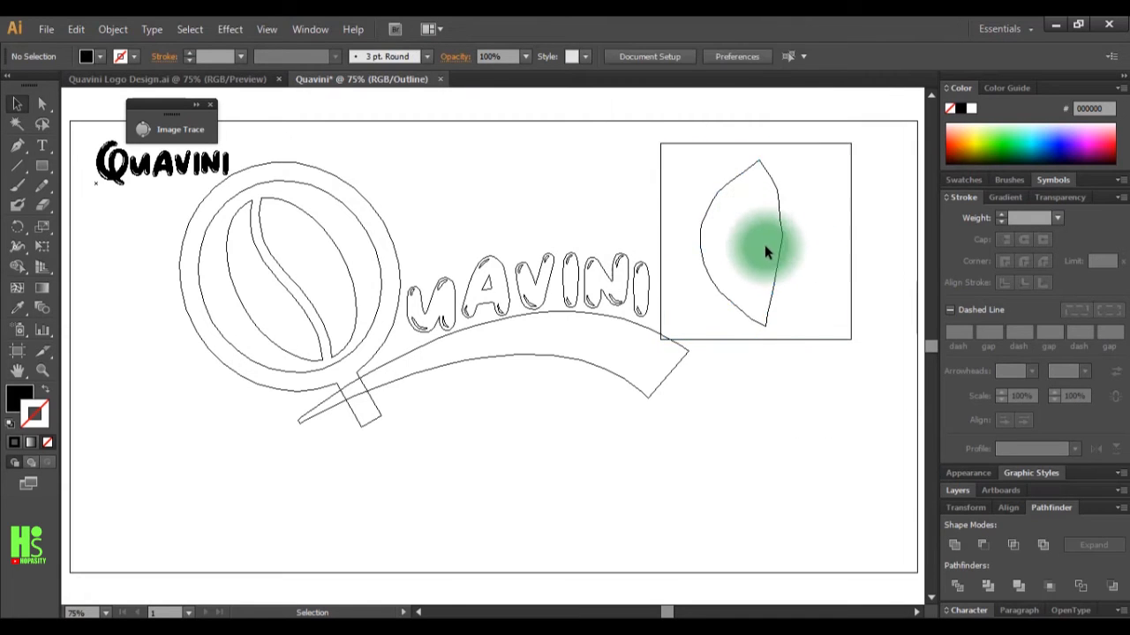
drag(849, 397, 812, 309)
click(831, 386)
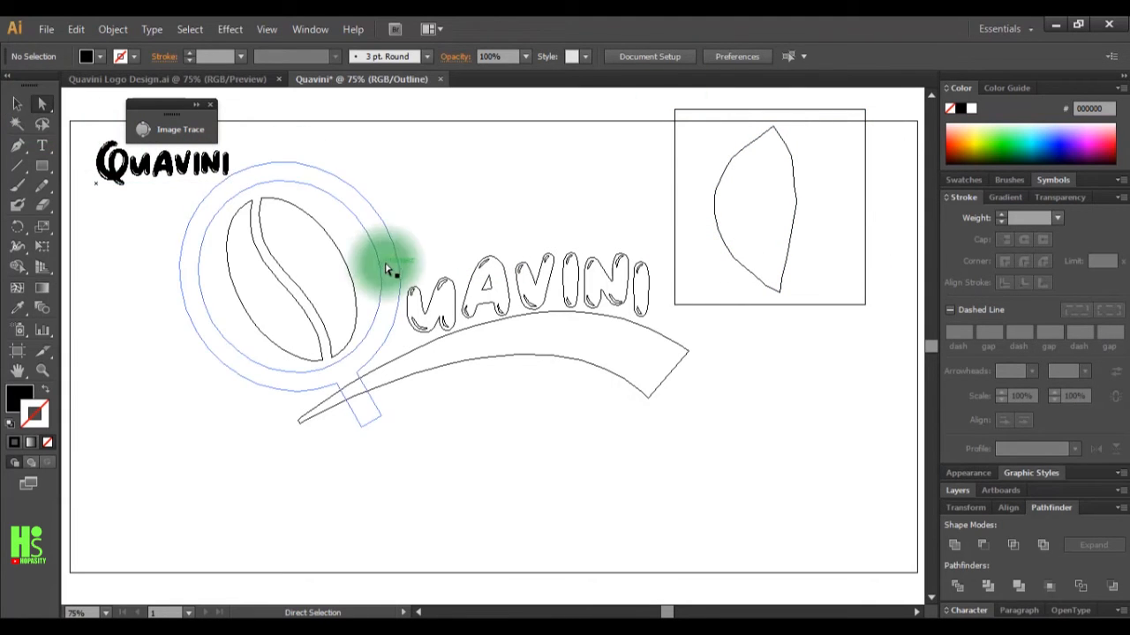
click(697, 306)
click(674, 306)
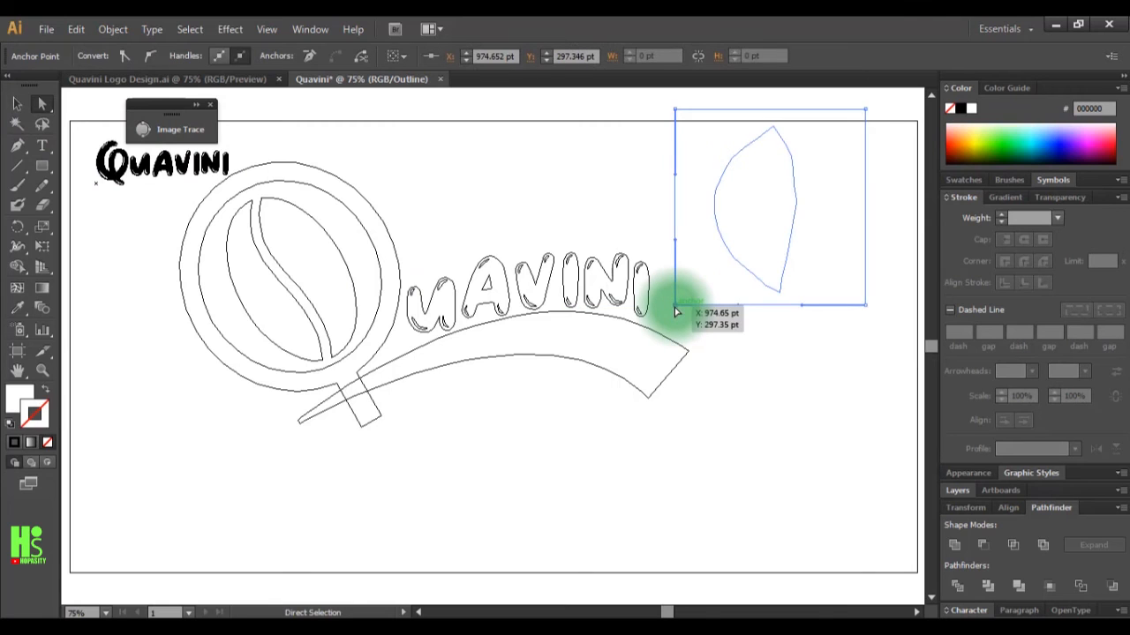
click(672, 303)
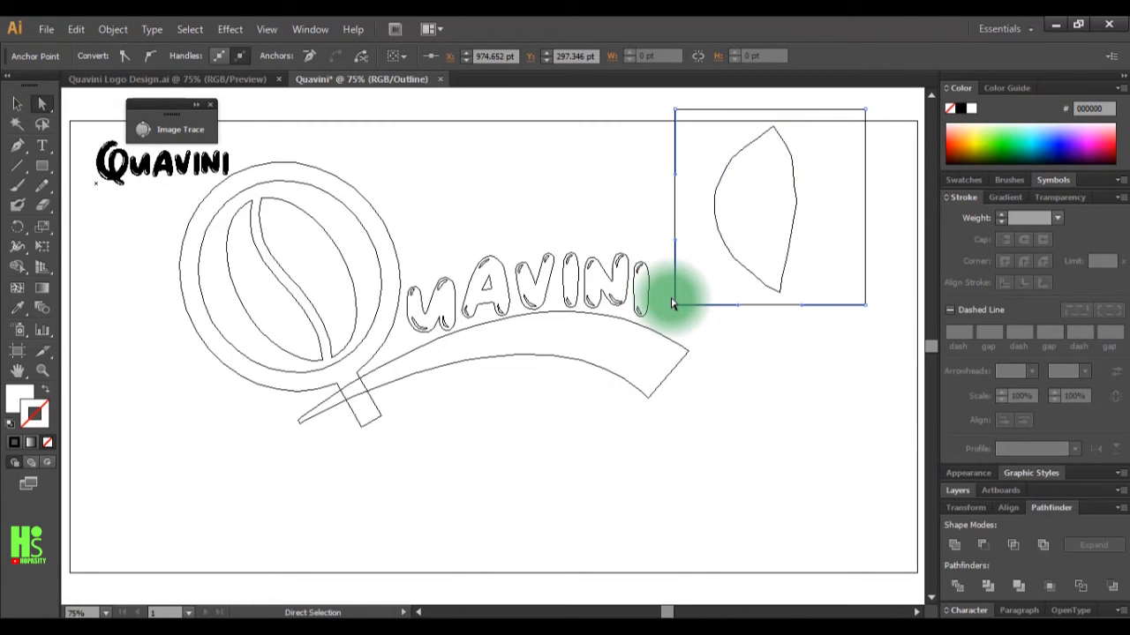
key(Delete)
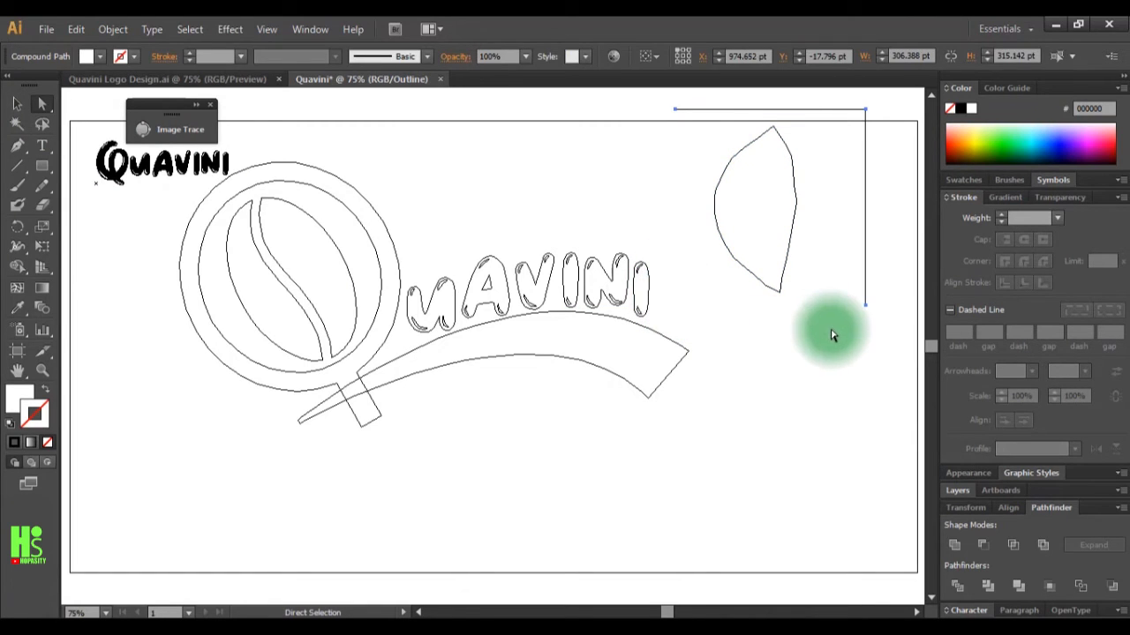
key(Delete)
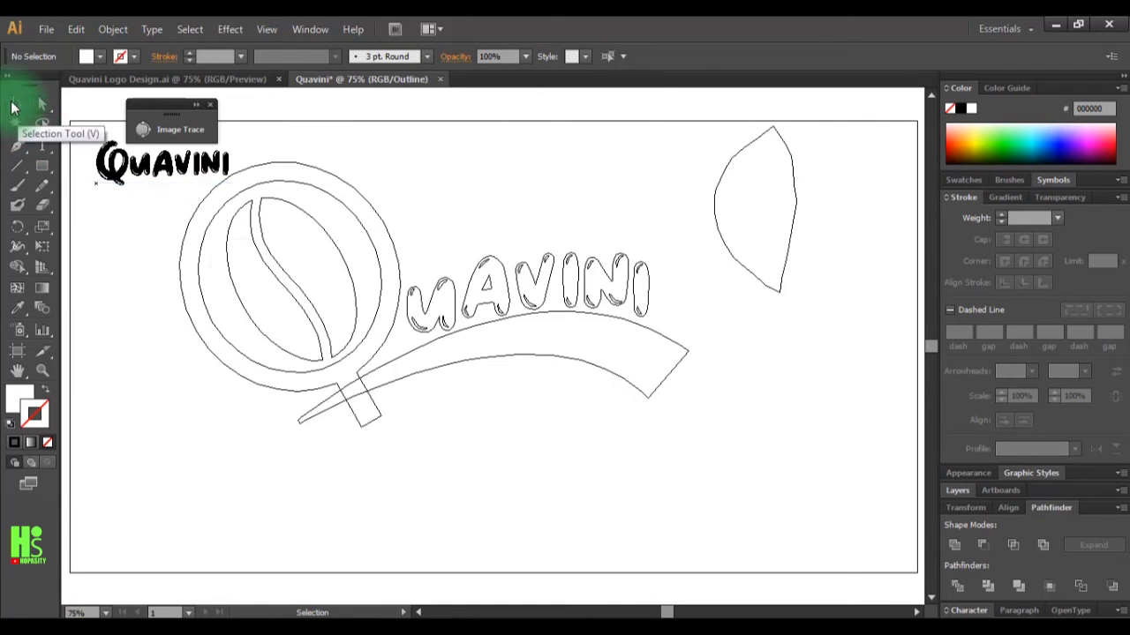
Tilt the leaf outline clockwise beside the end of the lettering, apply Expand to it, and check its fill in Preview
click(17, 103)
click(703, 260)
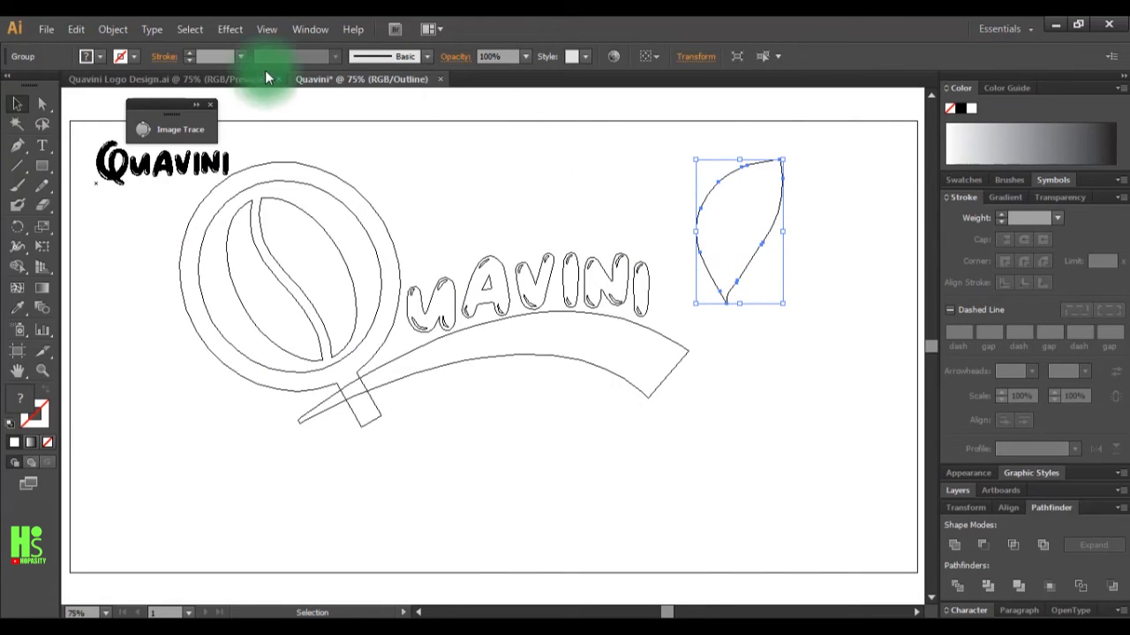
click(120, 28)
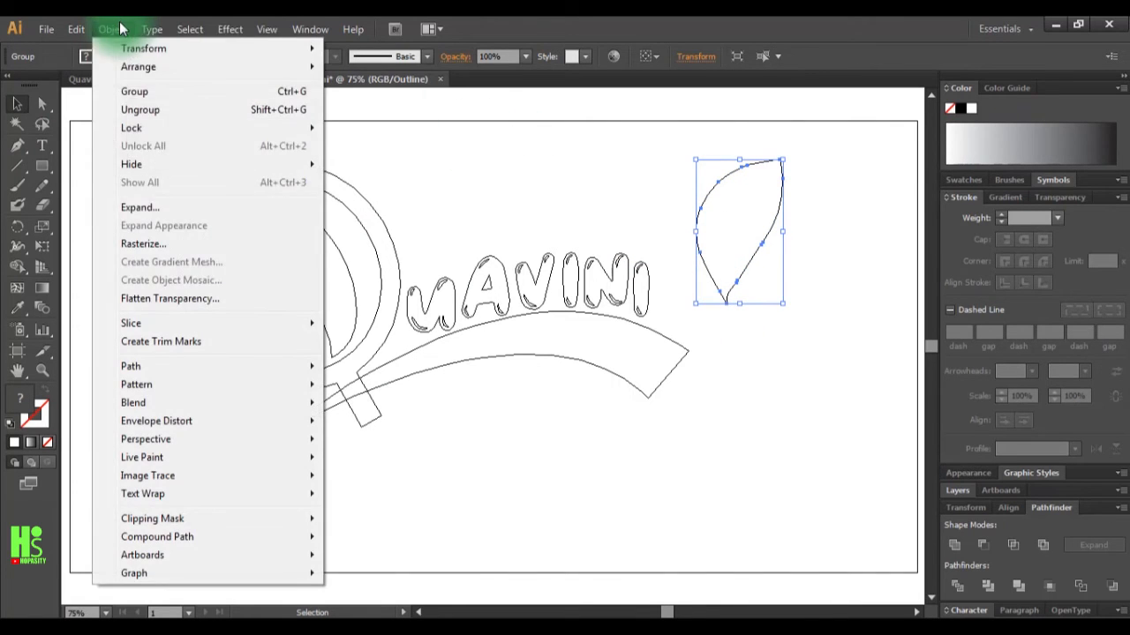
click(148, 204)
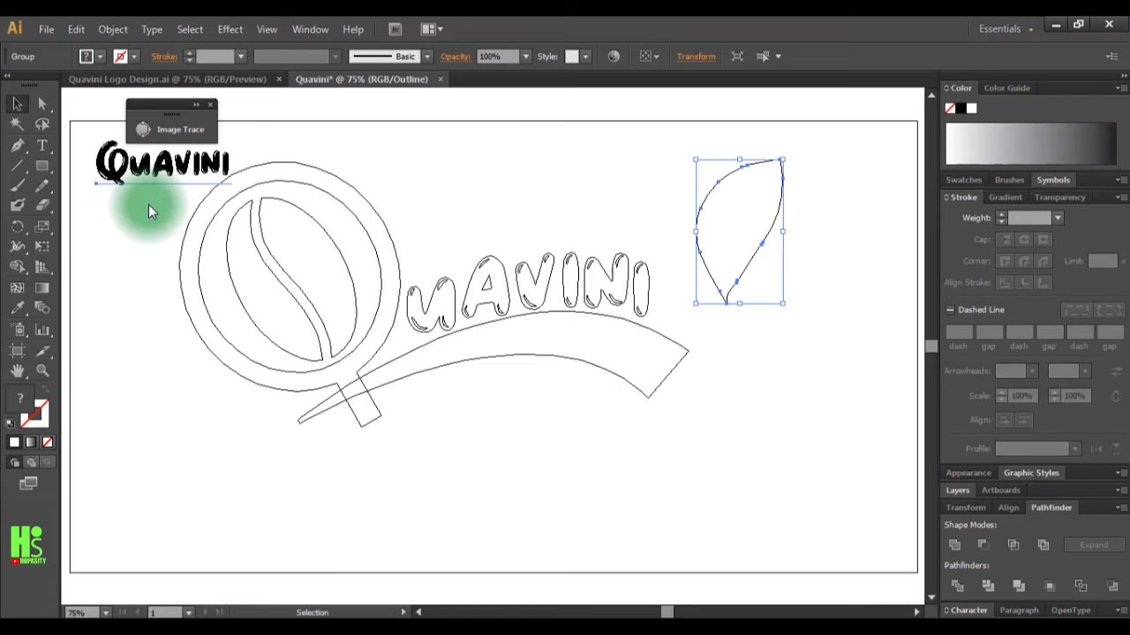
click(763, 388)
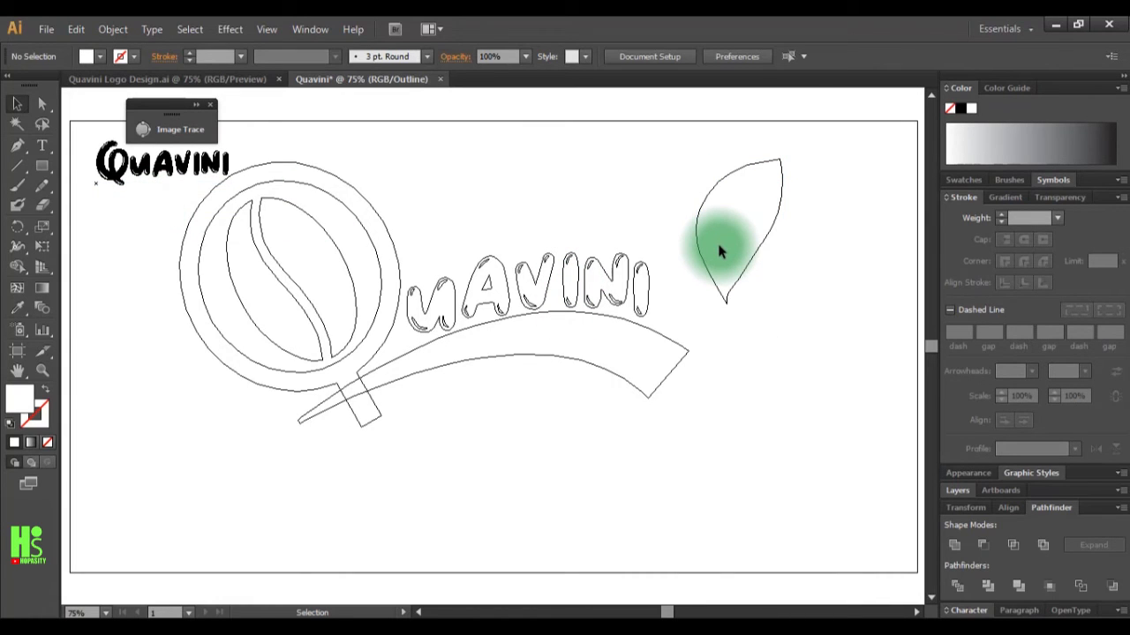
key(ctrl+y)
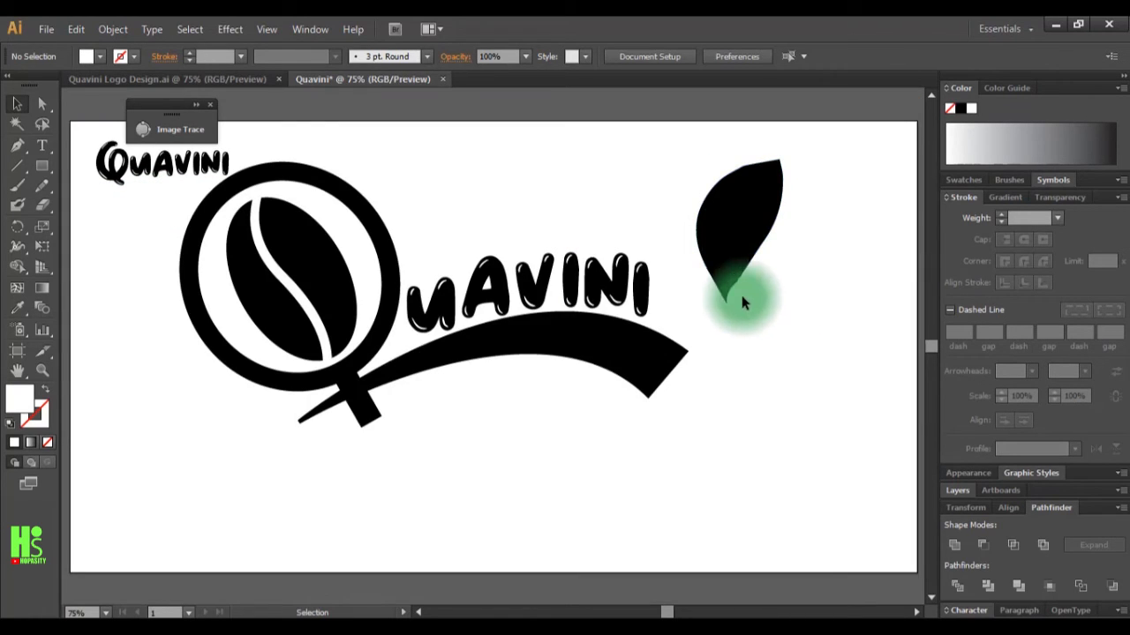
click(720, 256)
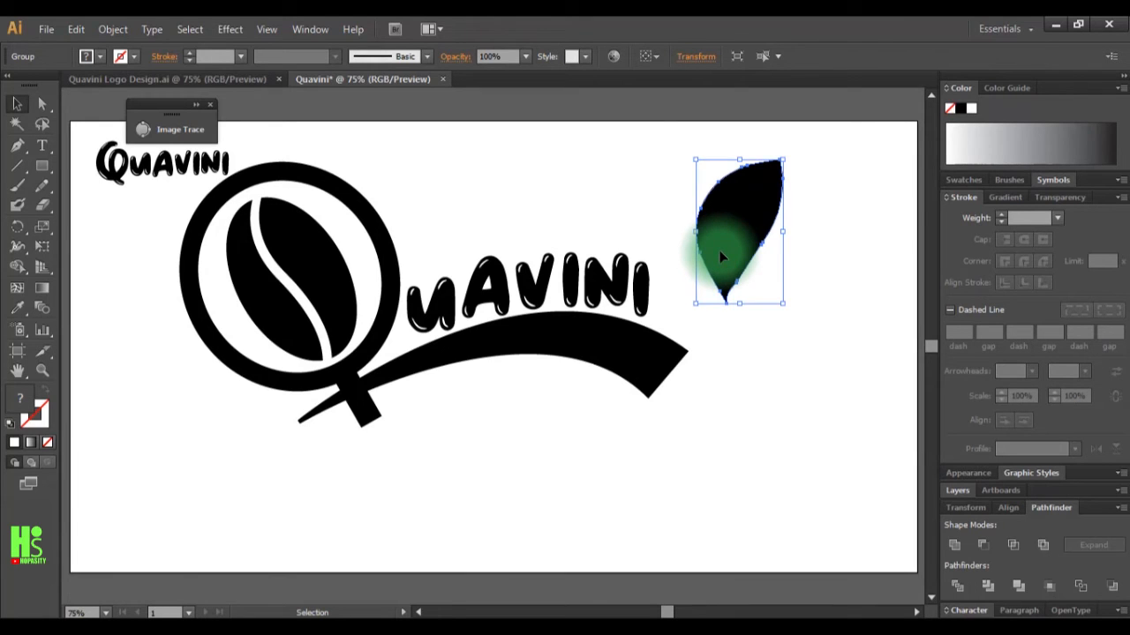
In Outline view, draw a curved midrib through the leaf with the Pen tool, from beyond its tip past its base, and adjust its upper end
key(ctrl+y)
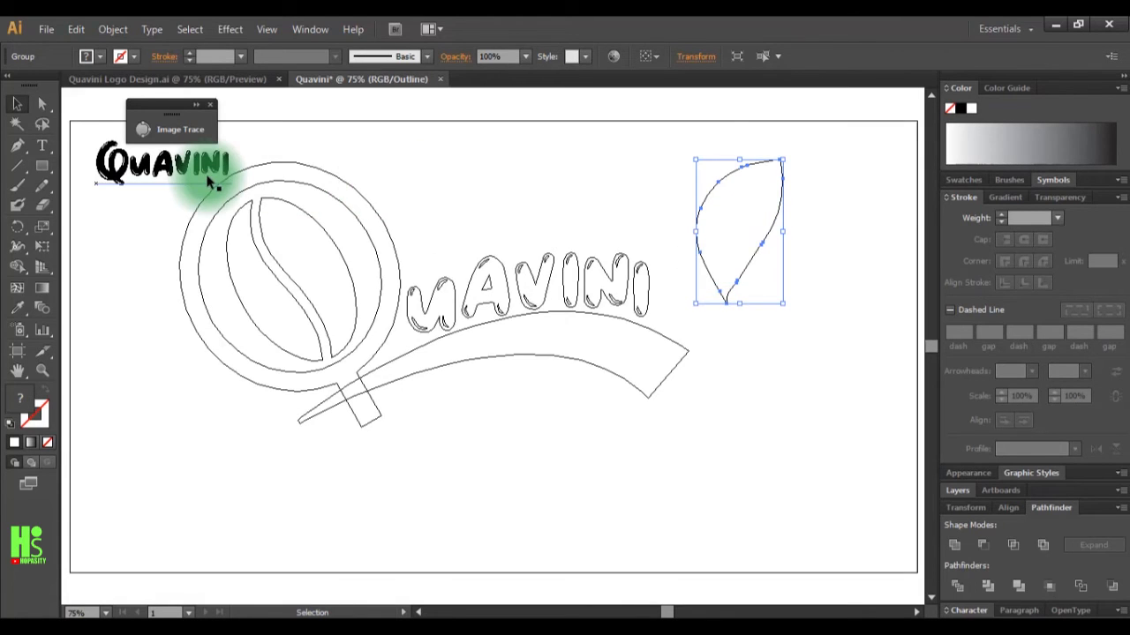
click(20, 147)
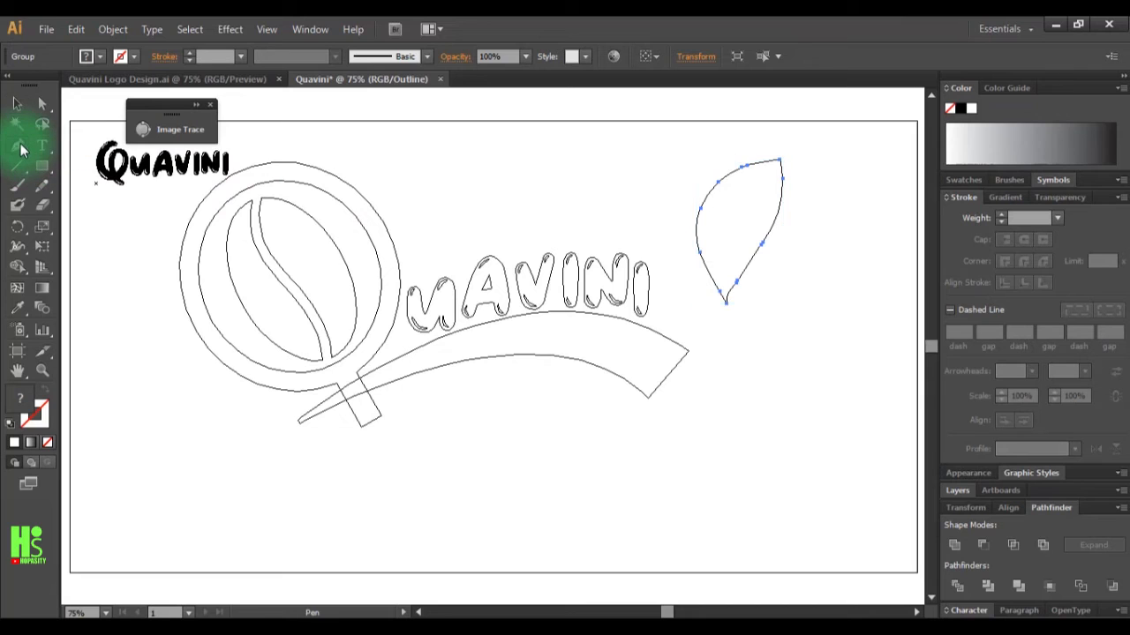
click(788, 147)
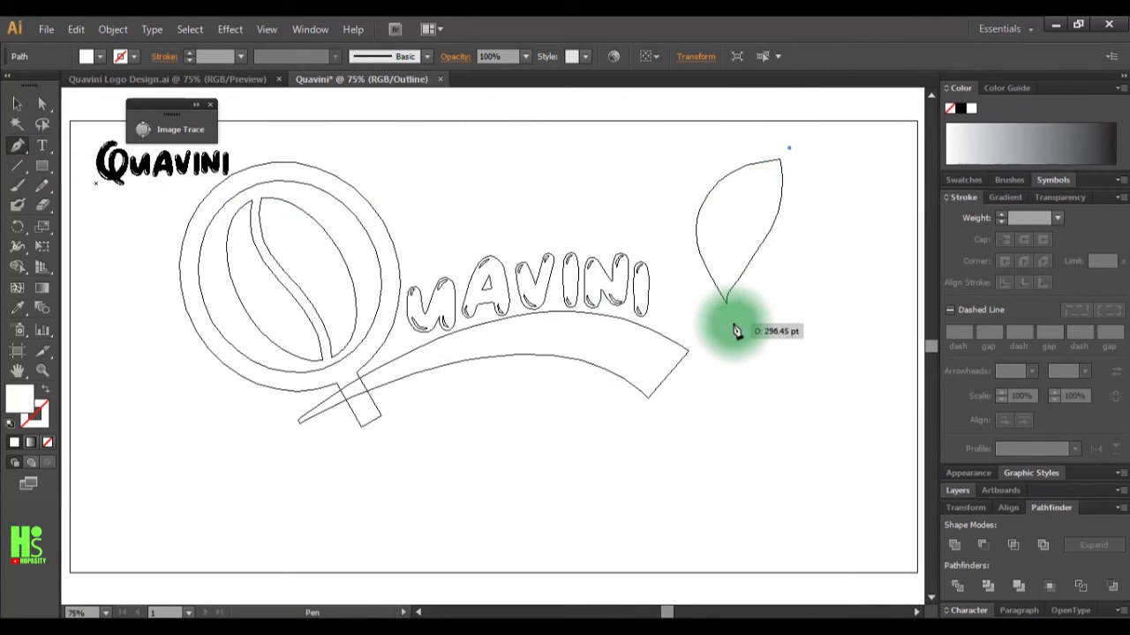
drag(731, 323, 763, 351)
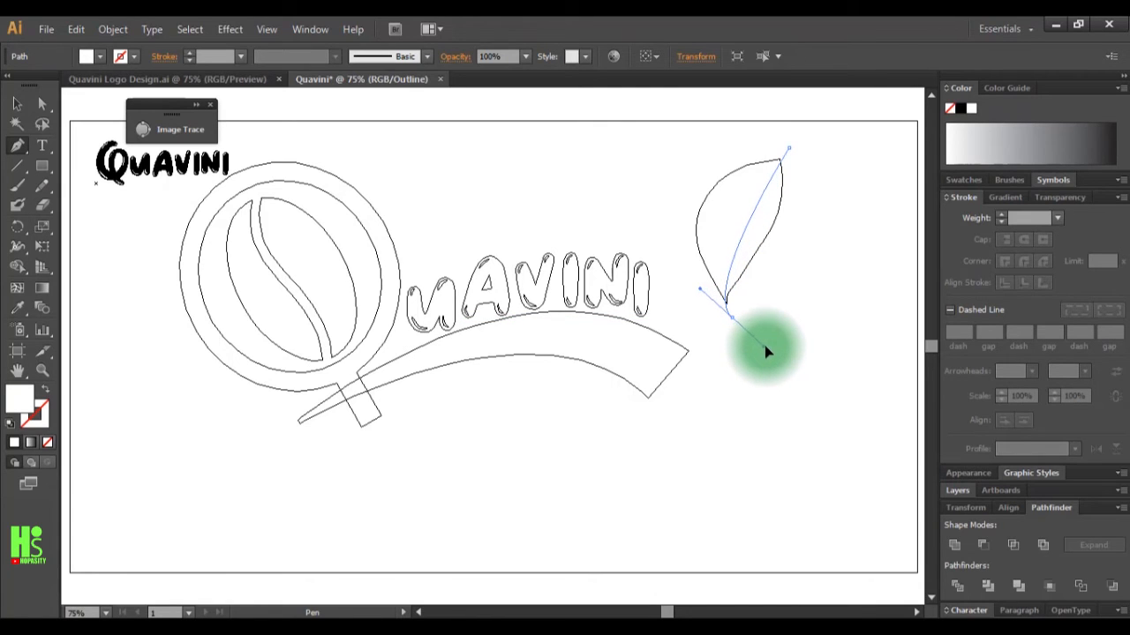
drag(766, 352, 764, 347)
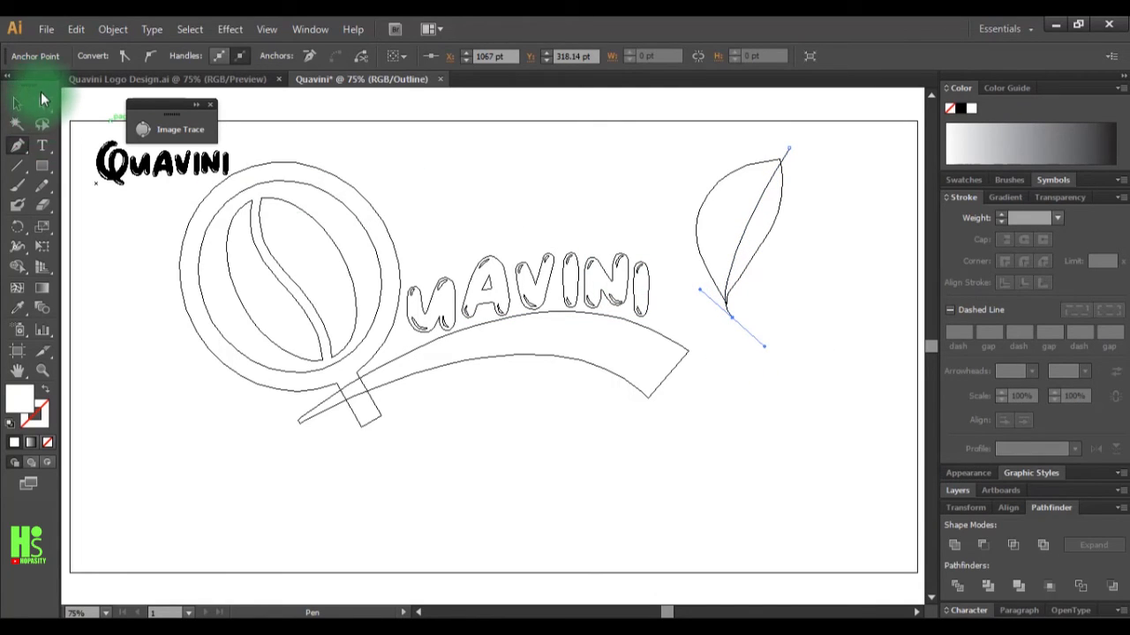
click(39, 104)
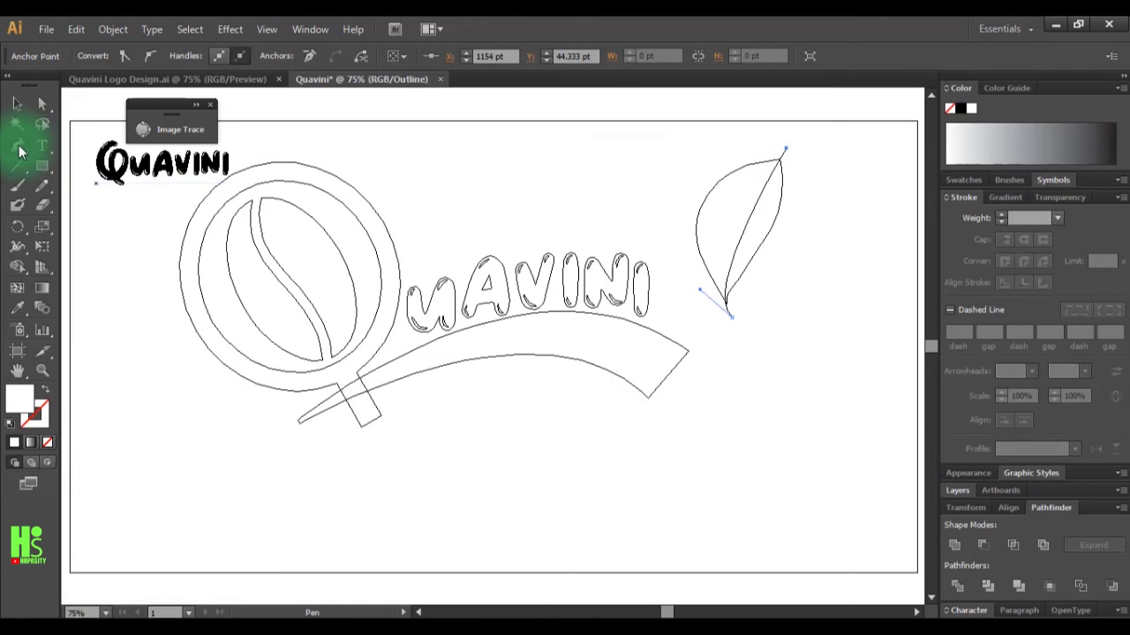
Draw the uppermost V-shaped vein across the leaf with its corner on the midrib, and deselect the finished path
click(18, 146)
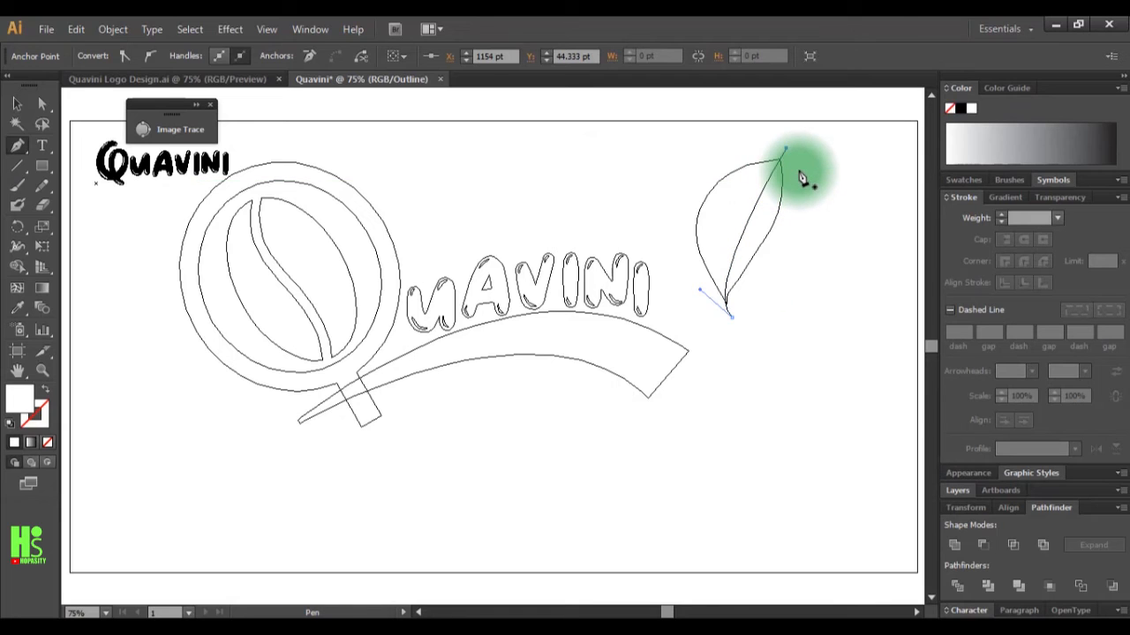
mouse_move(801, 178)
mouse_down()
mouse_move(770, 193)
mouse_move(746, 151)
mouse_move(799, 219)
mouse_move(532, 105)
mouse_move(638, 165)
mouse_move(732, 134)
mouse_move(808, 181)
mouse_up()
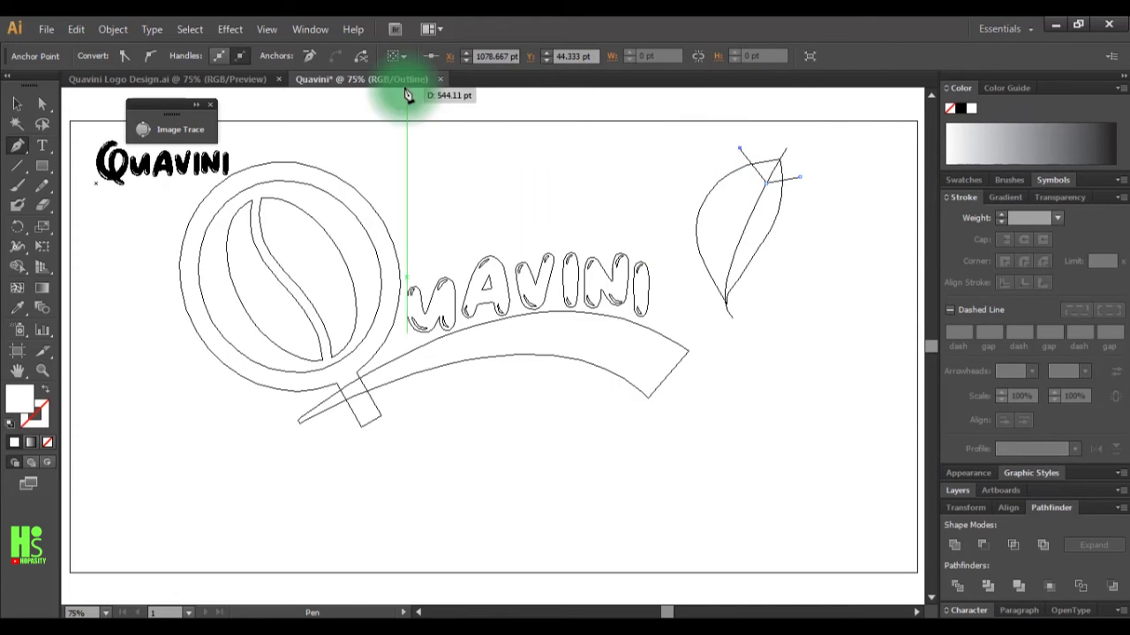
click(214, 29)
mouse_move(191, 29)
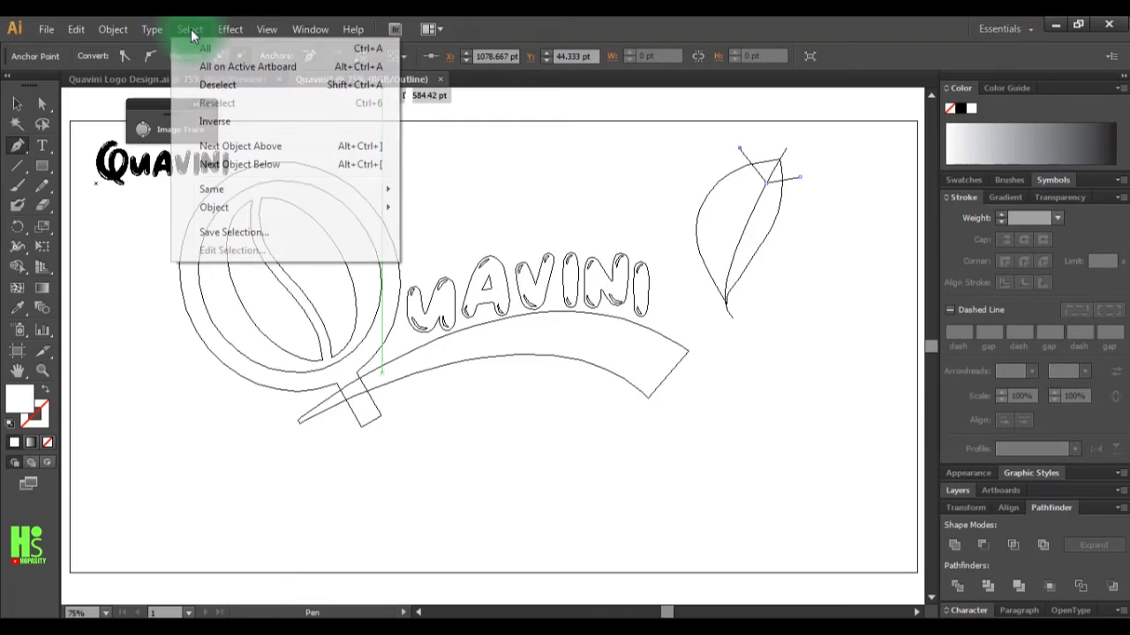
click(209, 83)
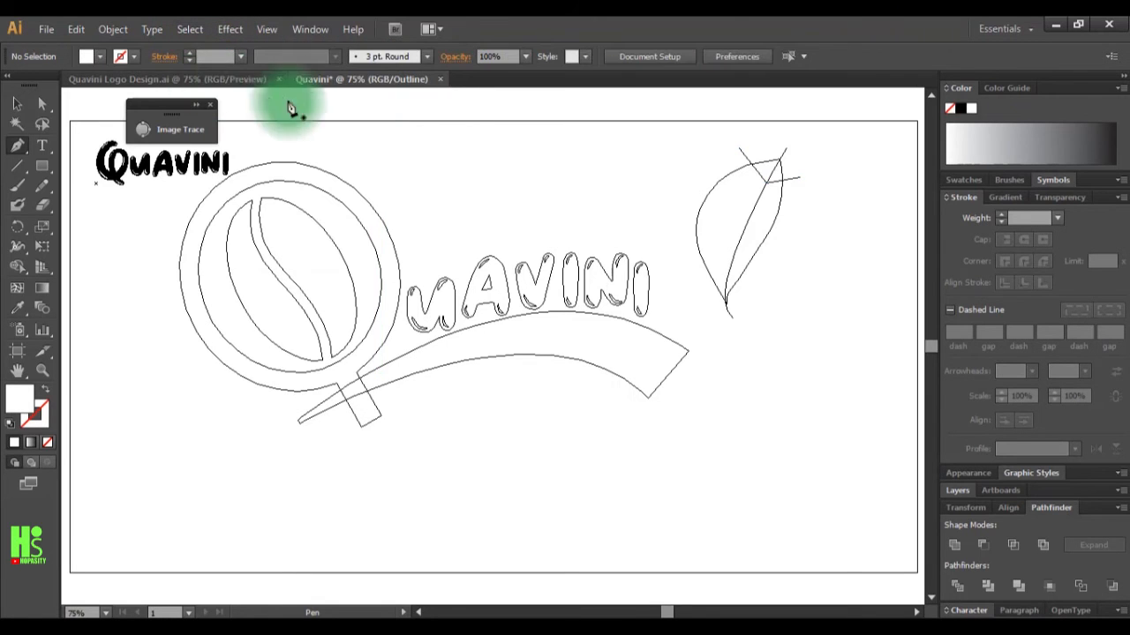
Draw three more V-shaped veins down the leaf, each meeting at the midrib and extending beyond both leaf edges
drag(778, 181, 726, 187)
click(716, 156)
ctrl+click(785, 264)
click(783, 231)
click(747, 224)
click(695, 172)
ctrl+click(782, 255)
click(773, 262)
click(734, 252)
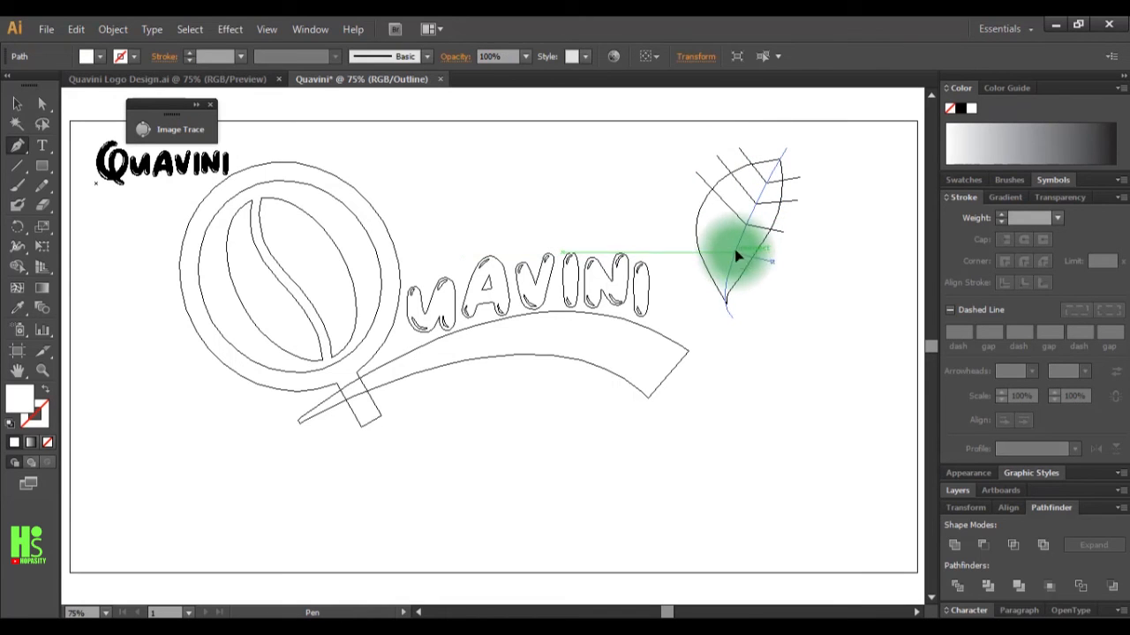
click(684, 200)
Select the midrib and all the veins together and give them a 5 pt black stroke with no fill in Preview
click(44, 104)
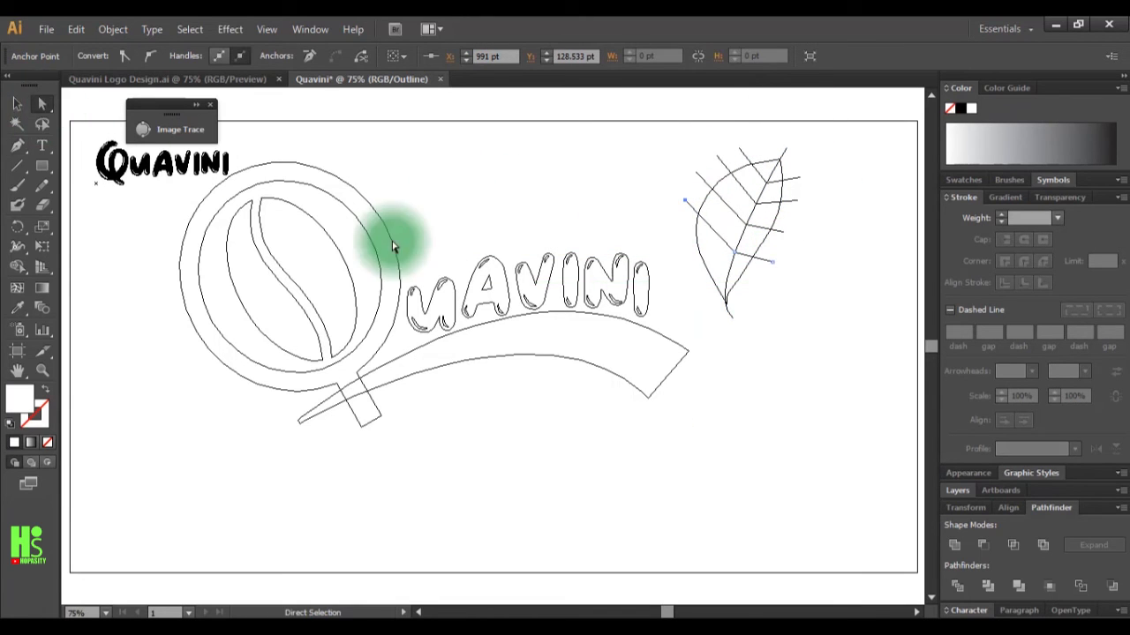
click(641, 229)
drag(684, 201, 684, 208)
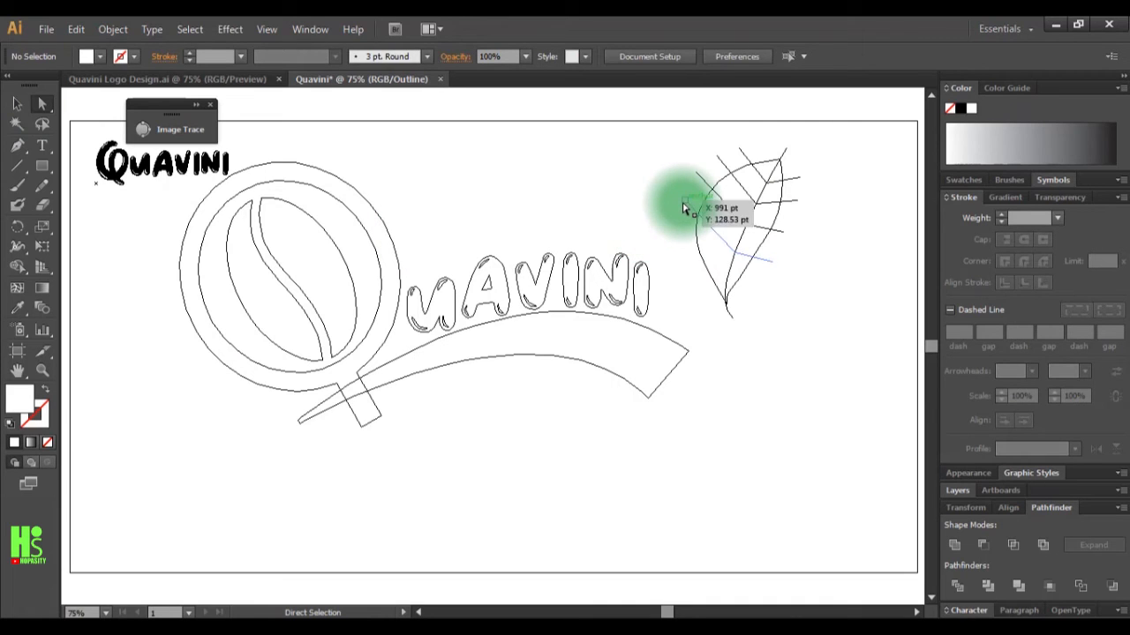
click(685, 203)
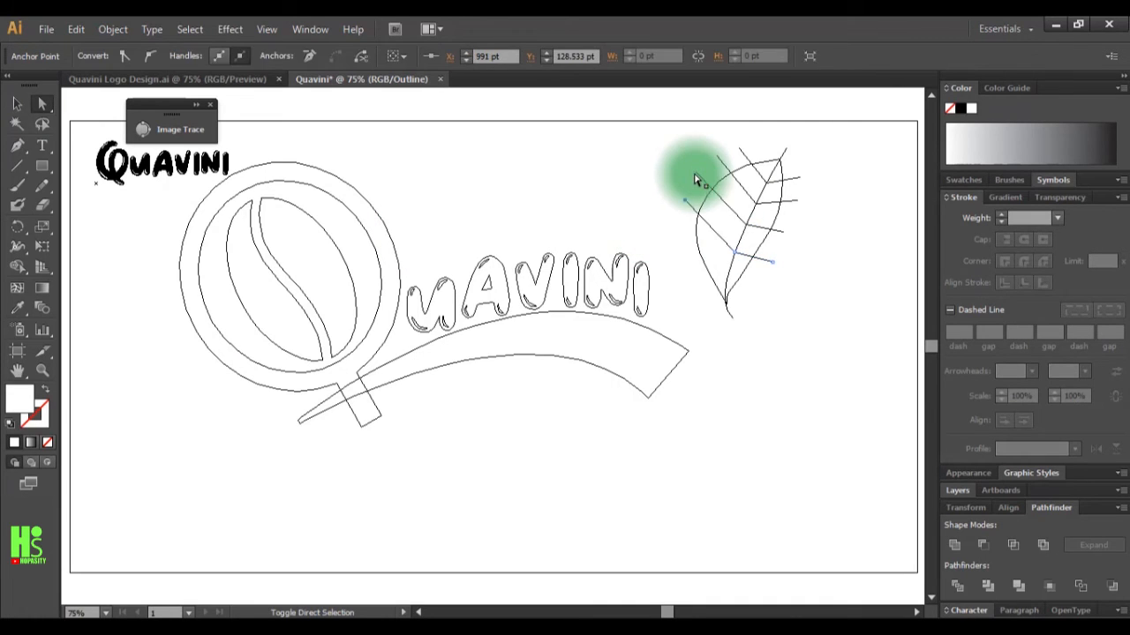
shift+click(695, 172)
drag(725, 165, 793, 146)
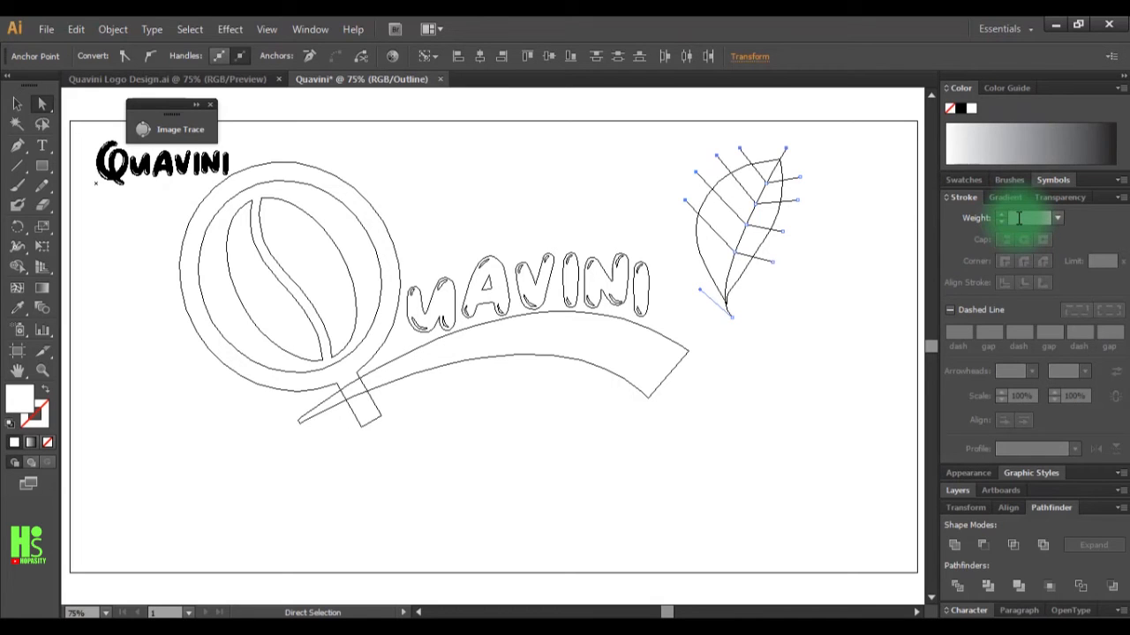
key(ctrl+y)
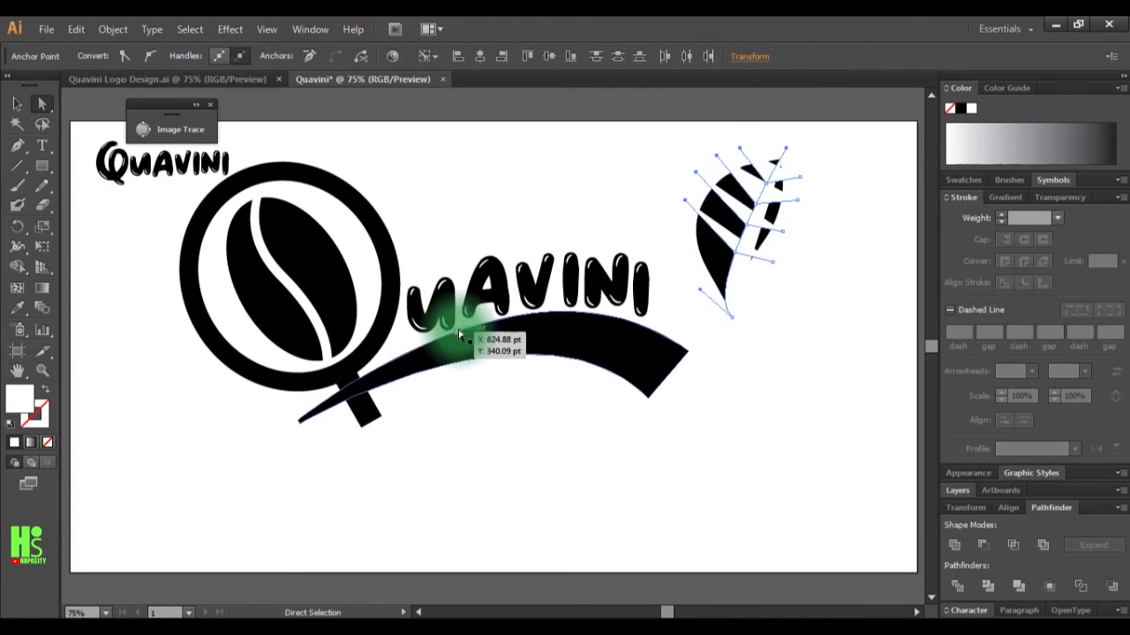
click(10, 425)
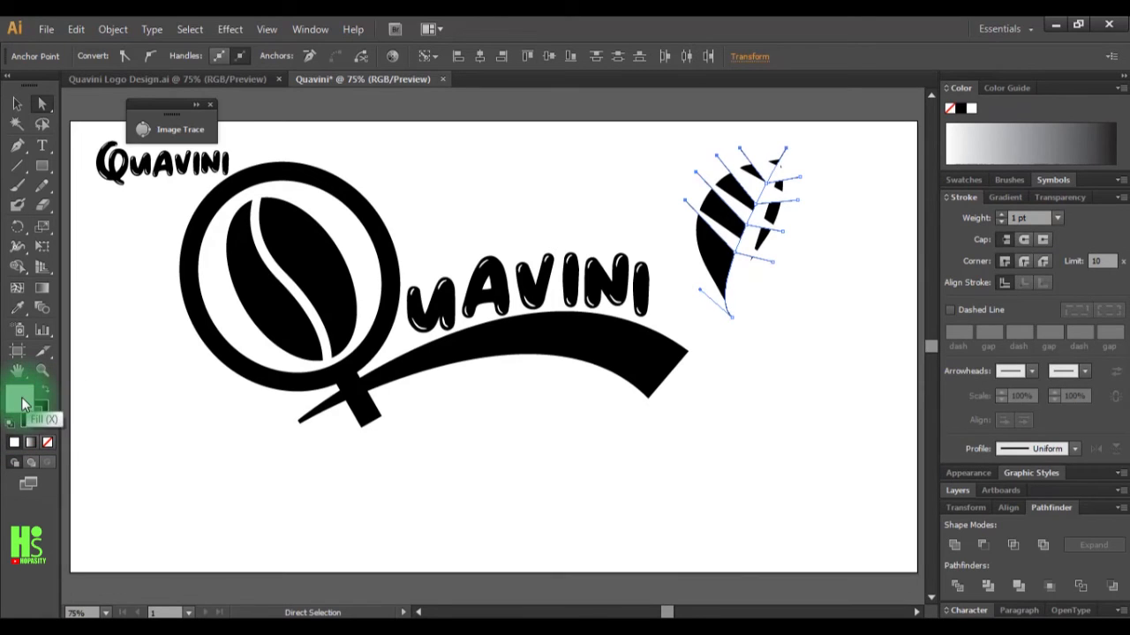
click(47, 441)
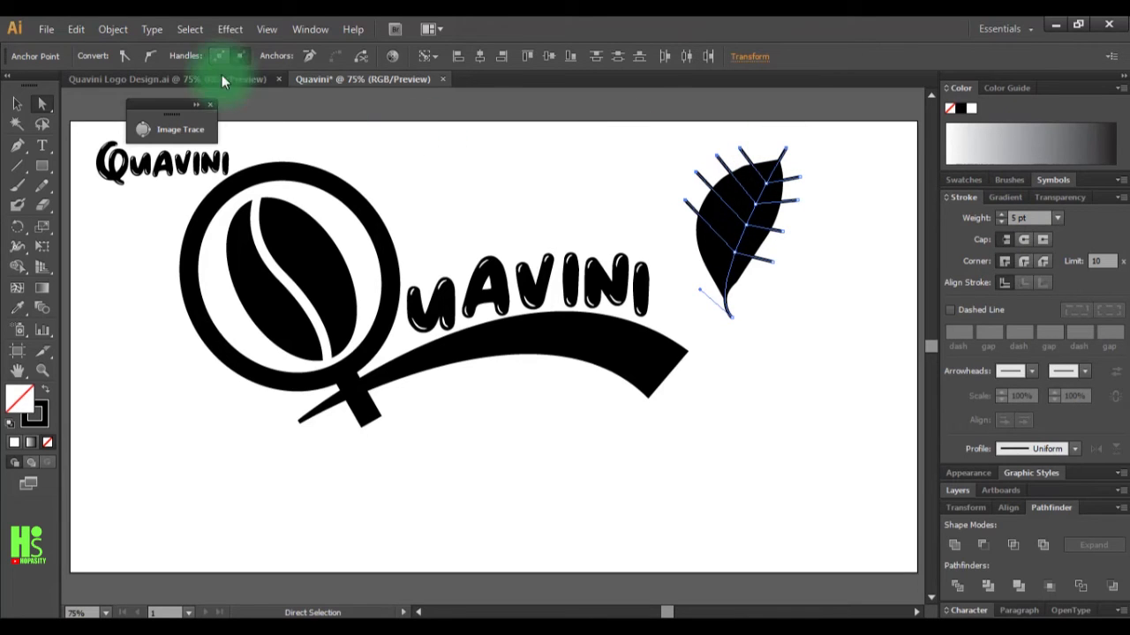
Expand the fill and stroke of the midrib and veins into shapes and combine them with Pathfinder Merge
click(113, 30)
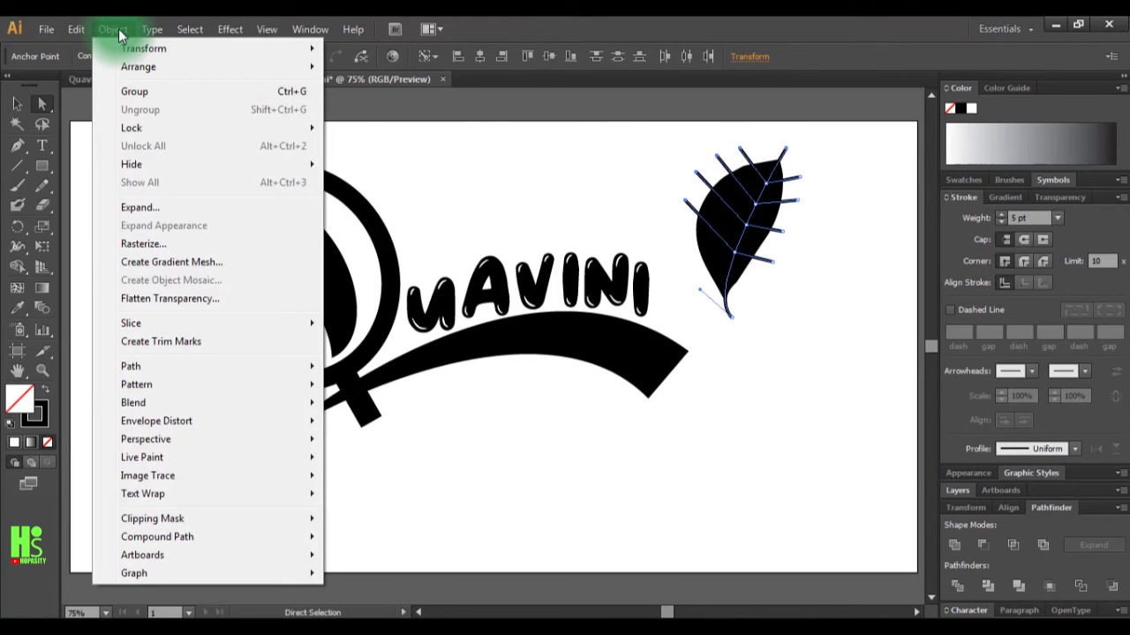
mouse_move(165, 170)
click(168, 207)
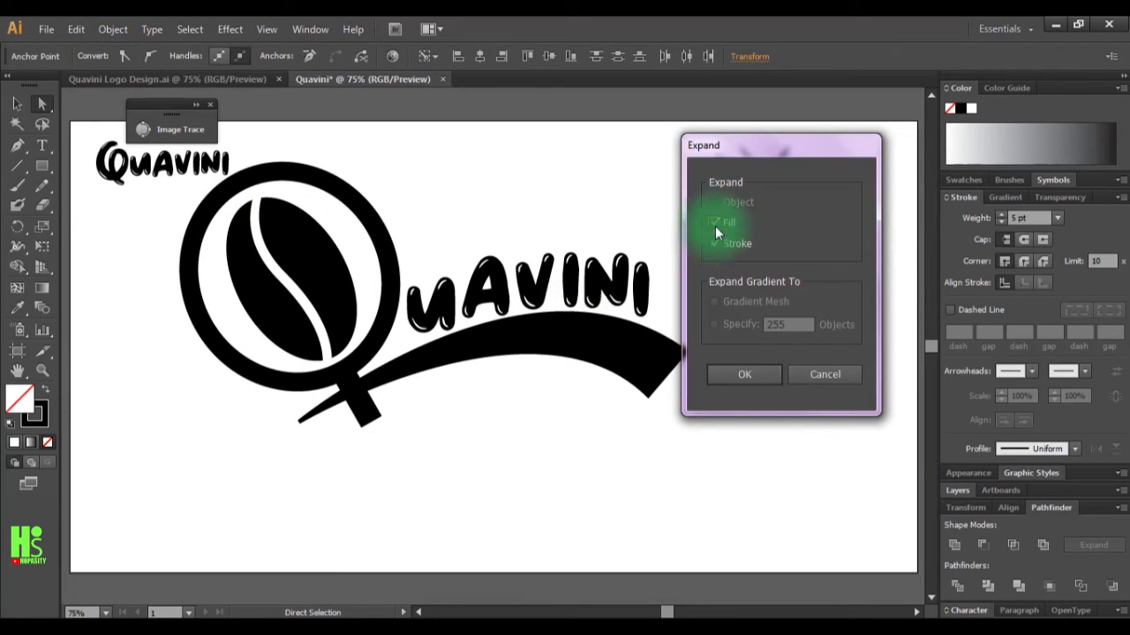
click(740, 376)
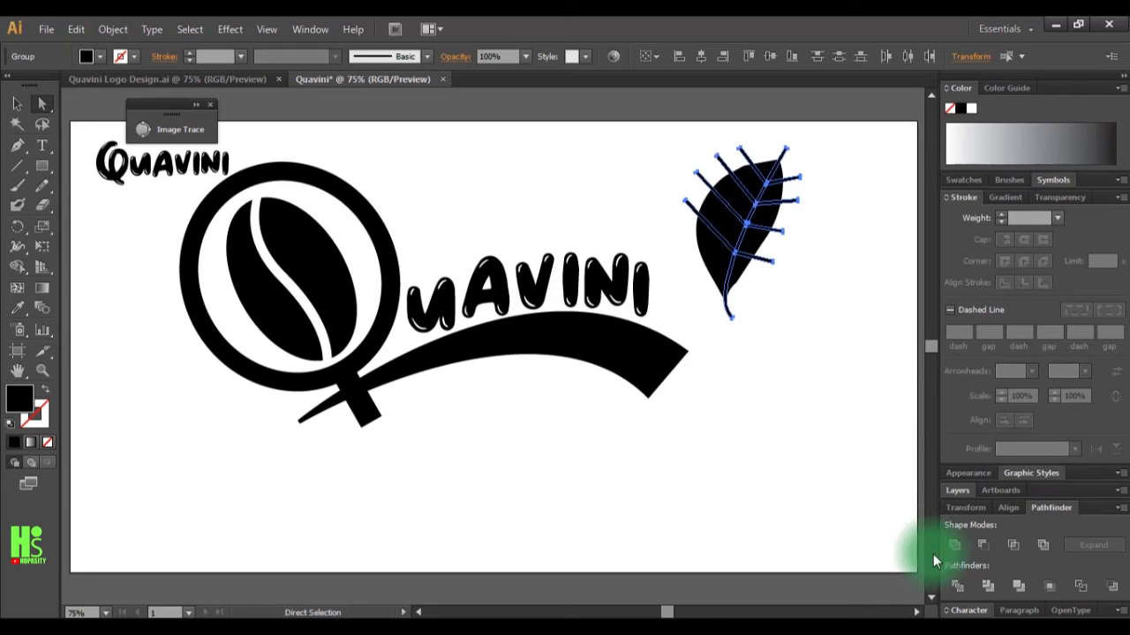
click(1020, 586)
click(773, 410)
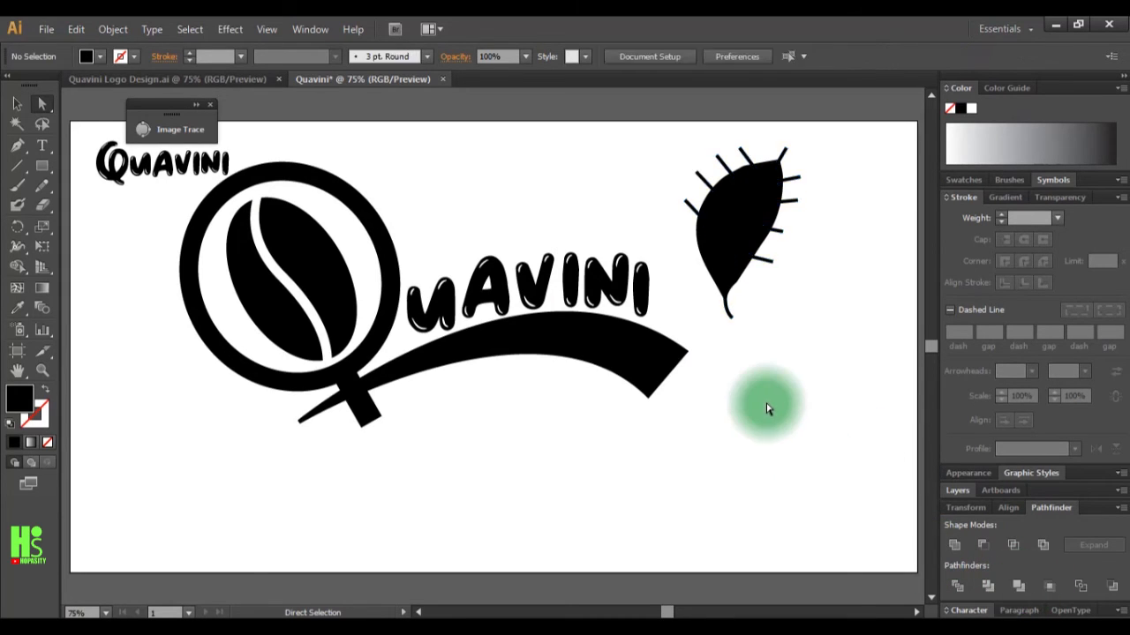
Subtract the merged veins from the black leaf with Minus Front and check the cut segments in Outline view
click(739, 256)
drag(740, 256, 715, 278)
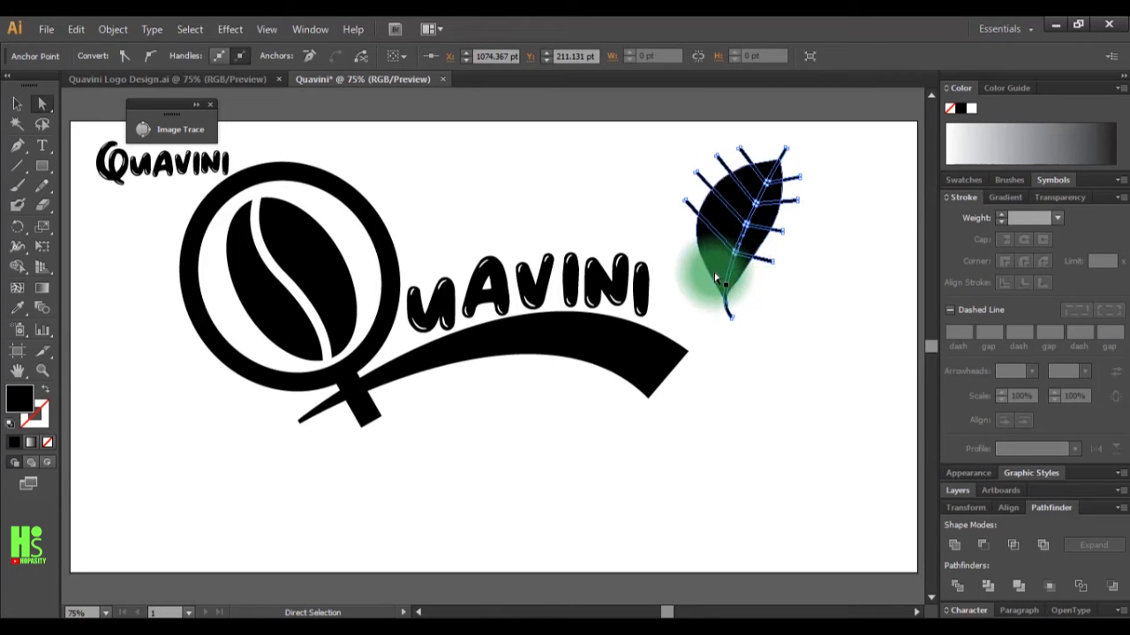
shift+click(710, 275)
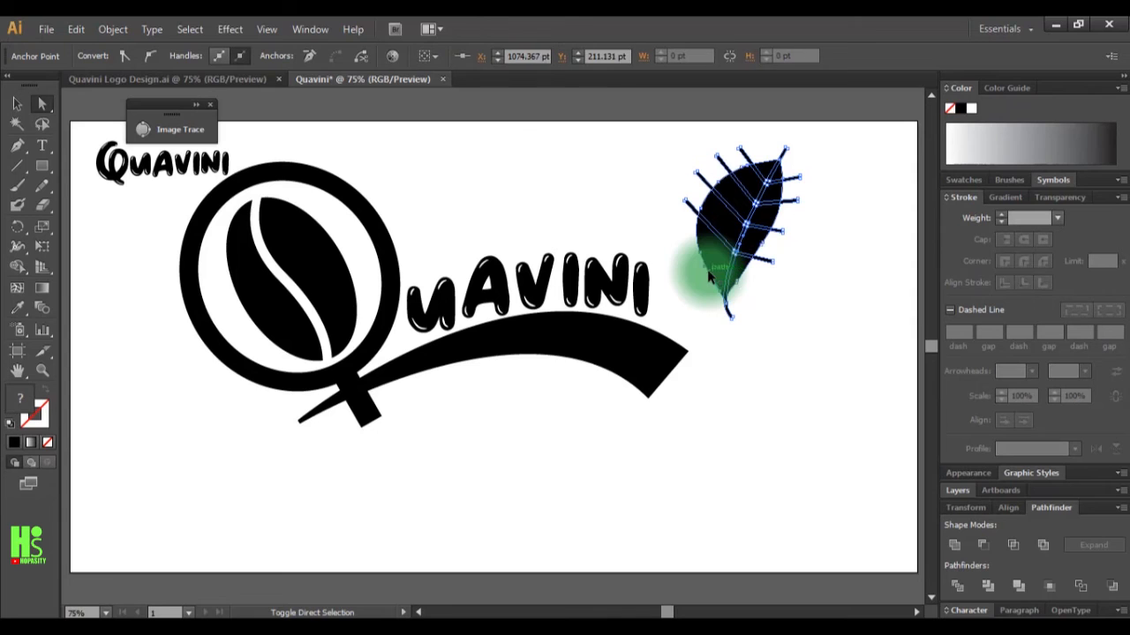
click(980, 545)
click(765, 372)
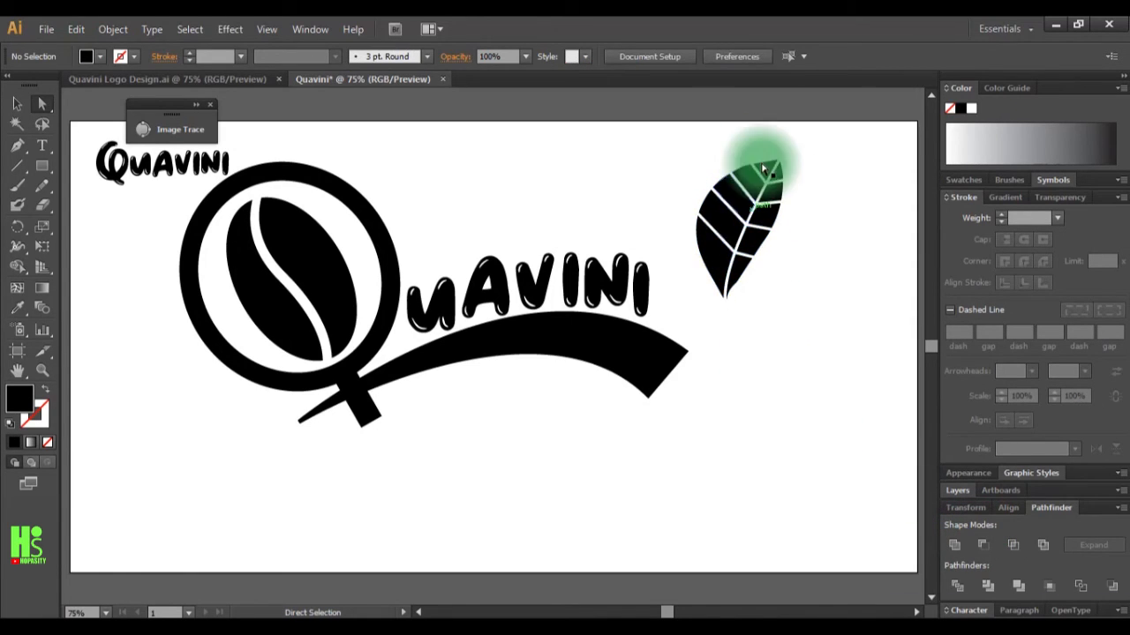
click(752, 254)
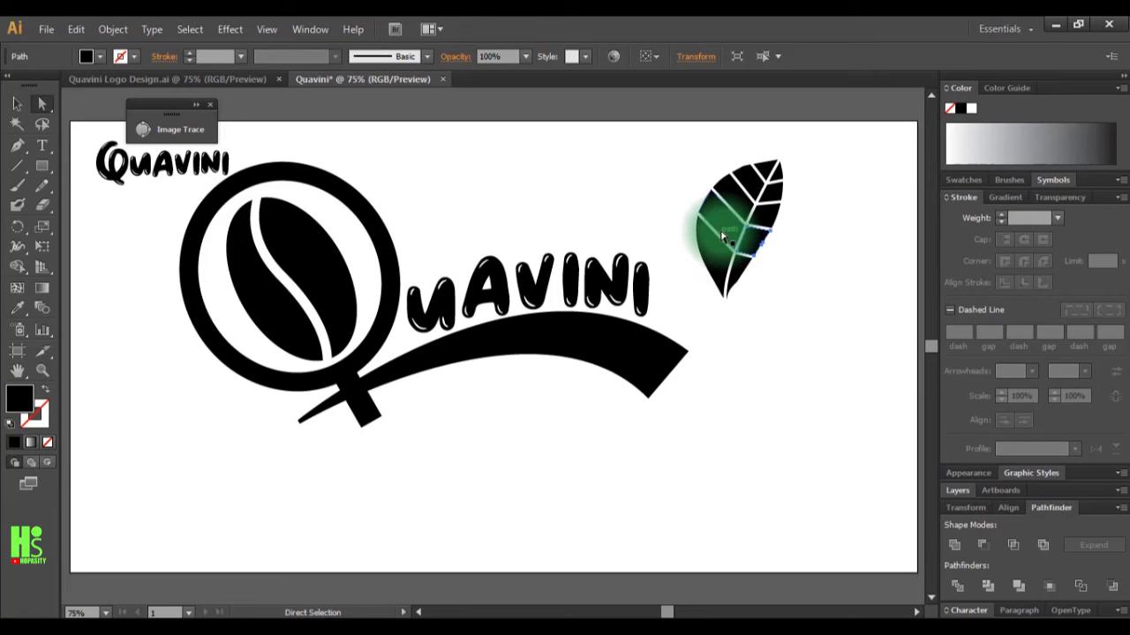
key(ctrl+y)
click(728, 364)
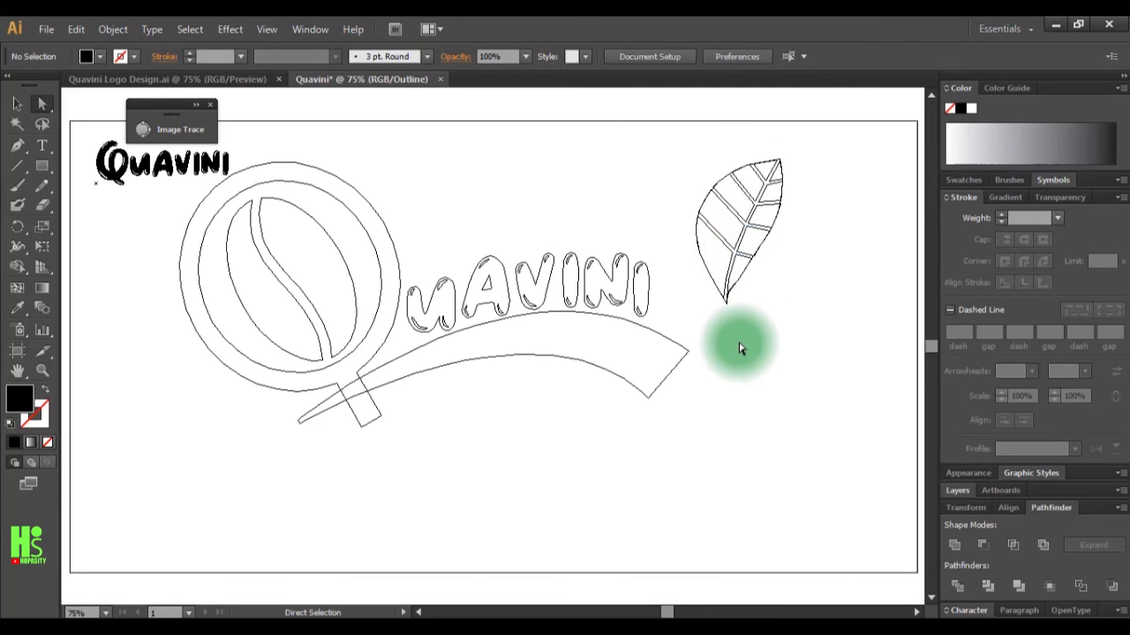
key(ctrl+y)
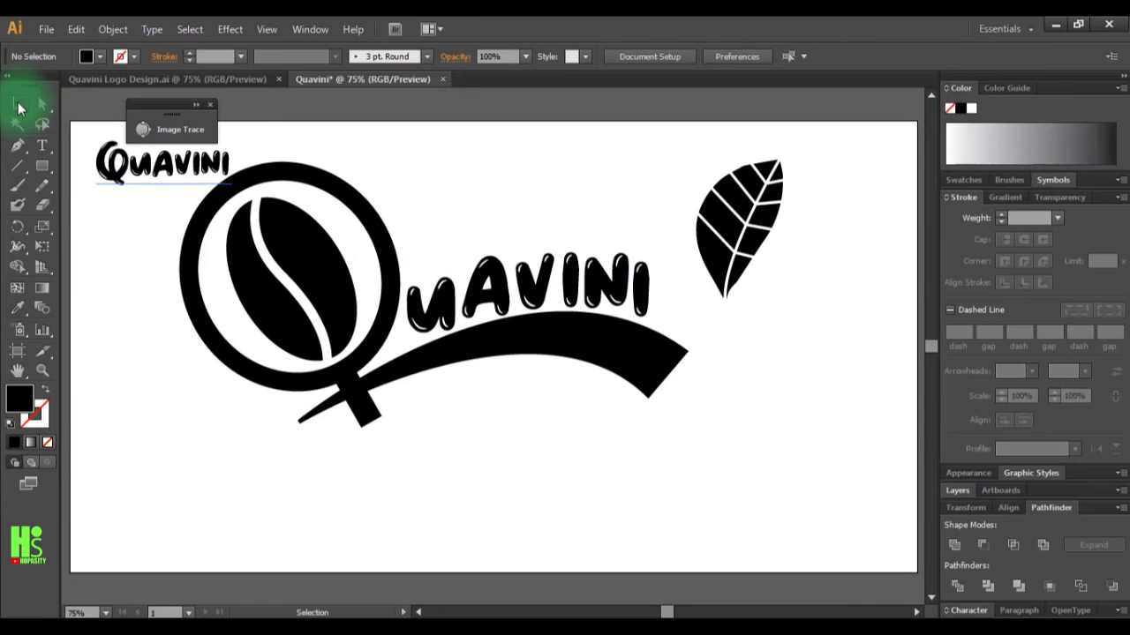
Flip the veined leaf horizontally and place it above the first I of the large lettering
click(753, 251)
drag(783, 231, 606, 230)
drag(675, 248, 585, 212)
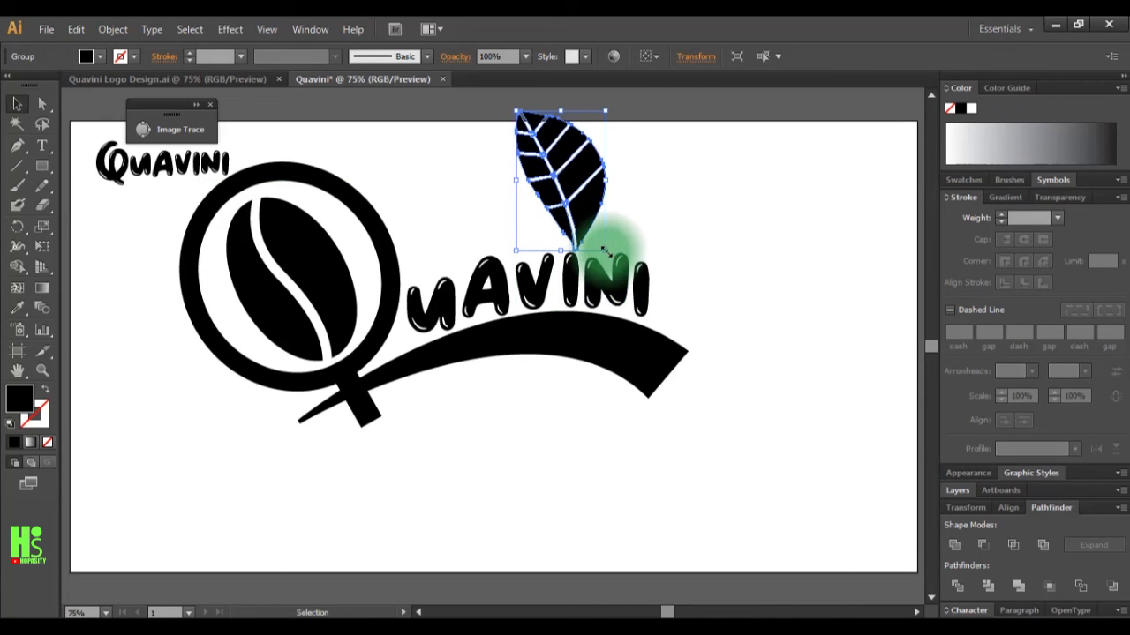
Shrink the leaf proportionally and nudge it right and down until its tip sits just above the first I like a dot
drag(604, 251, 578, 234)
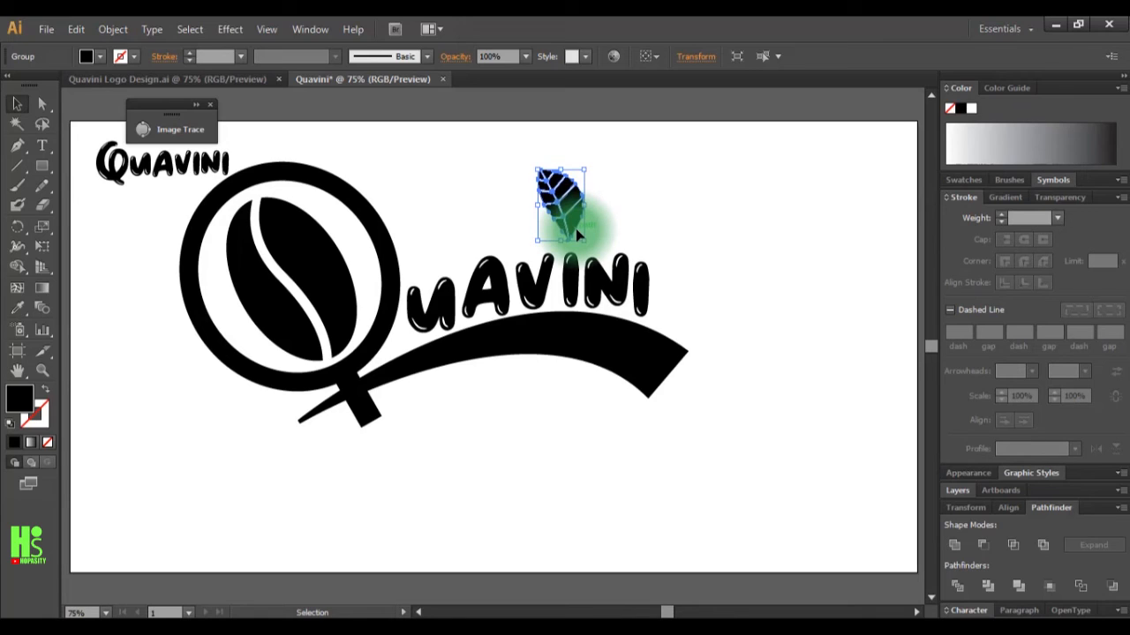
key(Right)
key(Right)
key(Down)
key(Down)
key(Down)
key(Down)
key(Down)
key(Down)
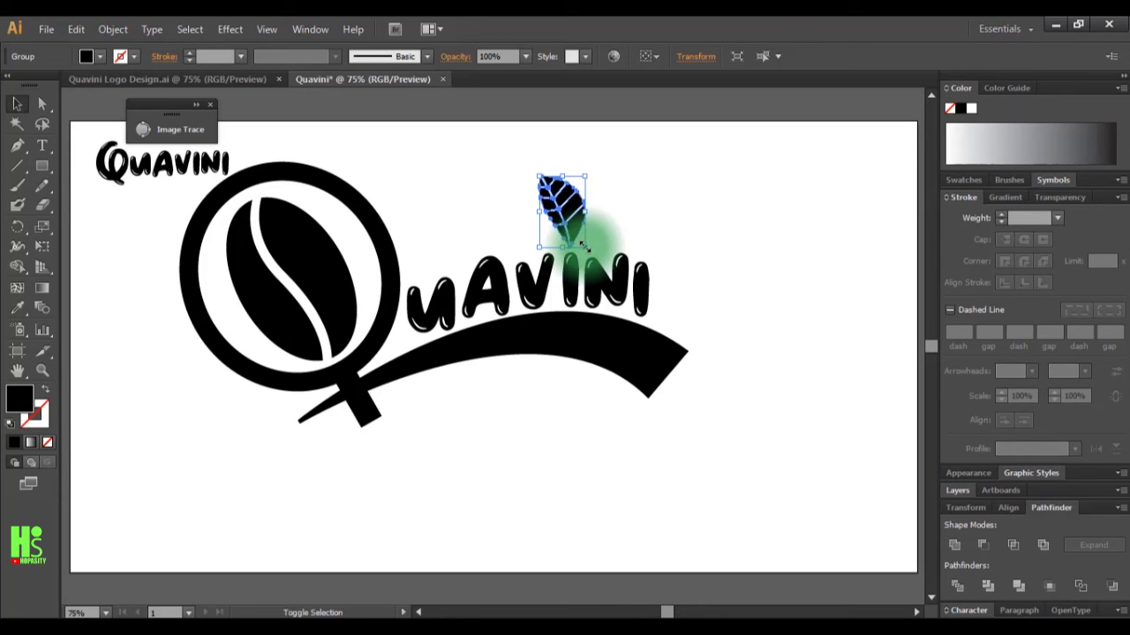
mouse_move(584, 247)
mouse_down()
mouse_move(566, 233)
mouse_move(577, 243)
mouse_up()
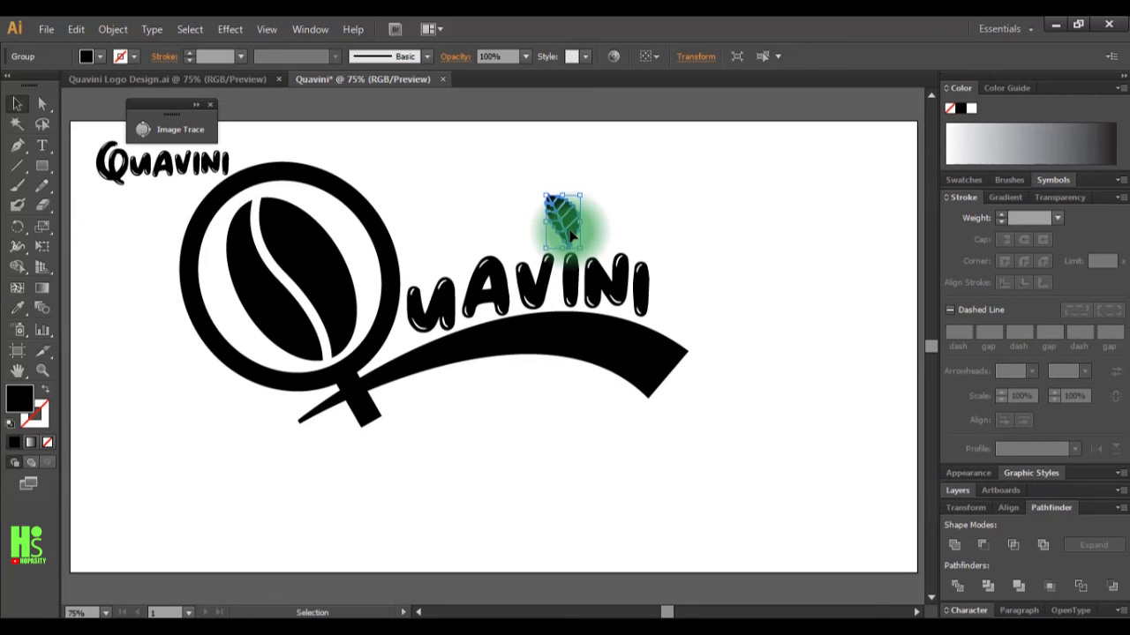
Place a copy of the small leaf above the last I, and delete the stray object left where the large leaf stood
drag(572, 237, 646, 245)
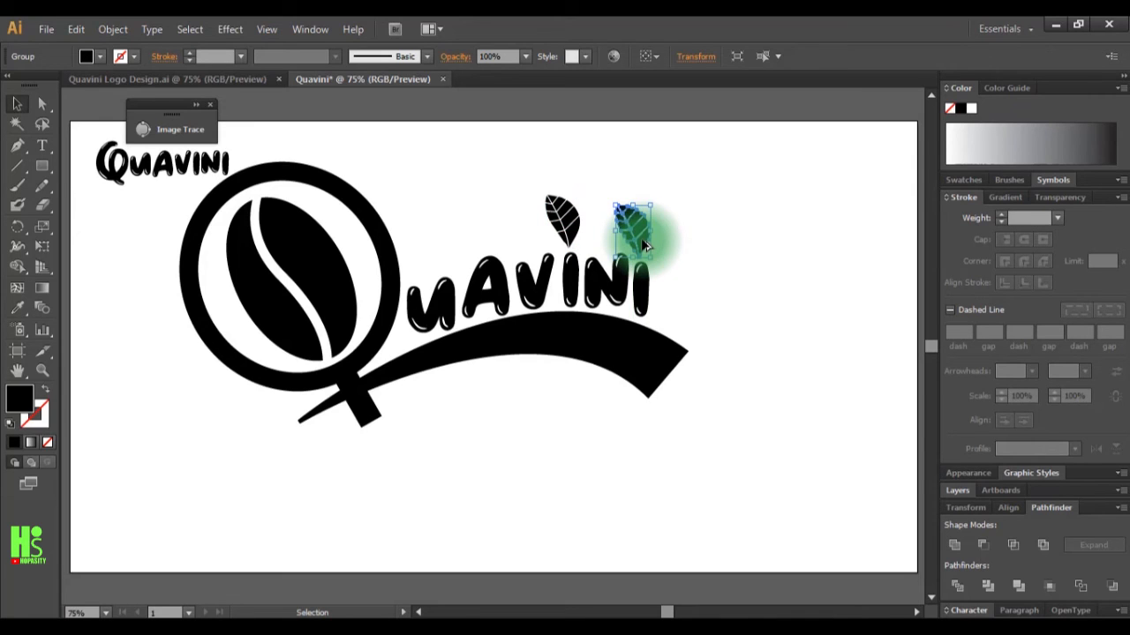
click(757, 308)
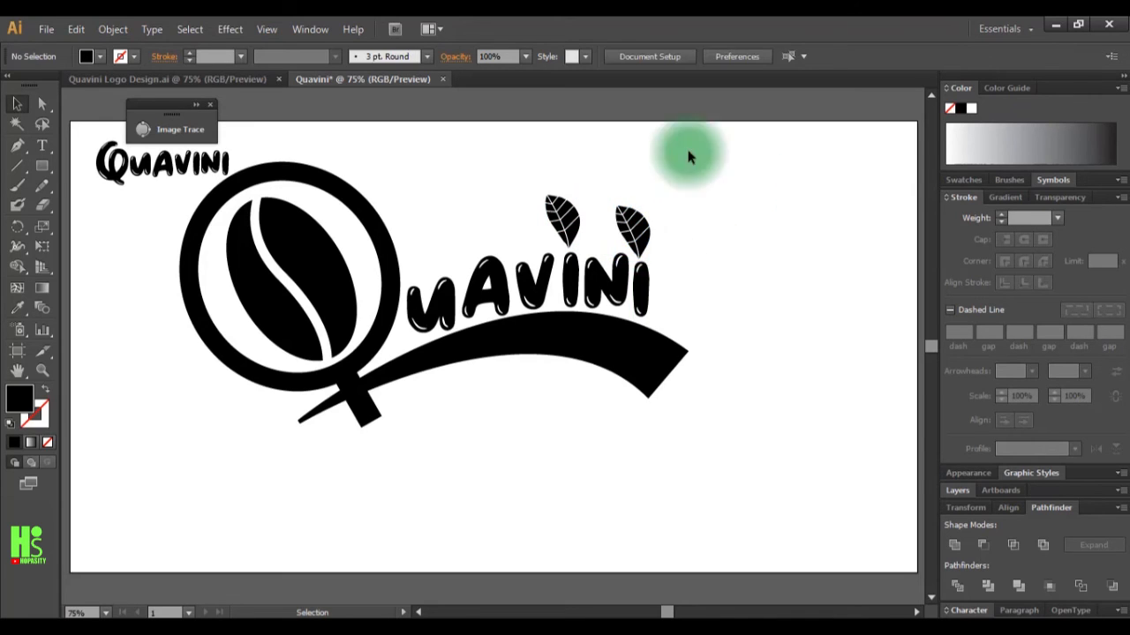
click(745, 240)
key(Delete)
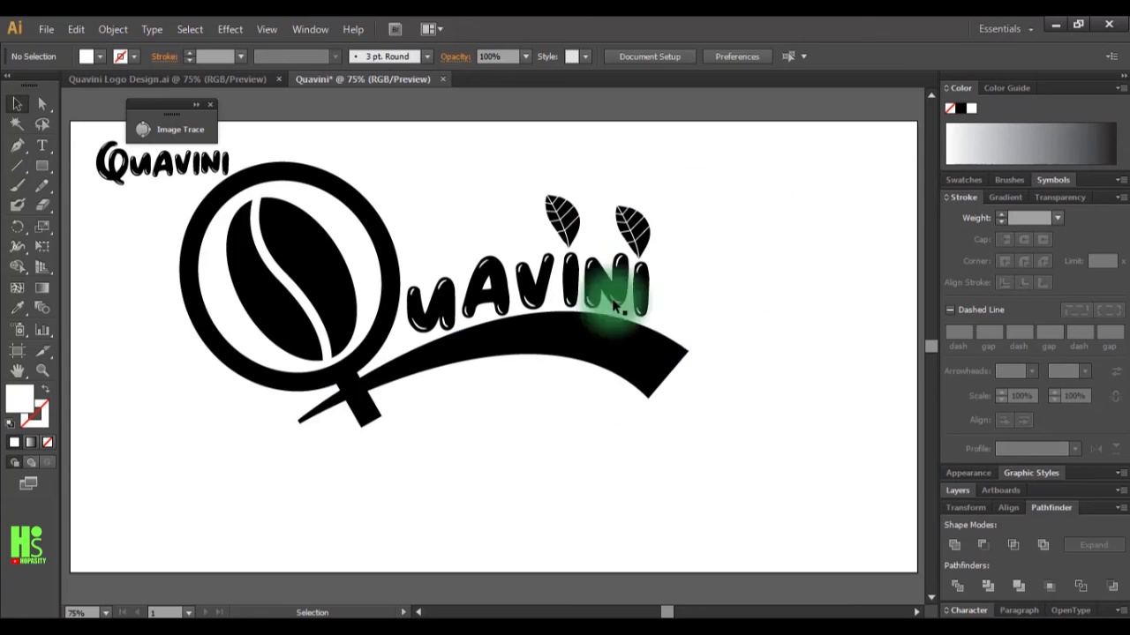
Delete the small spare Quavini lettering beside the ring and dismiss the floating Image Trace controls
click(203, 163)
key(Delete)
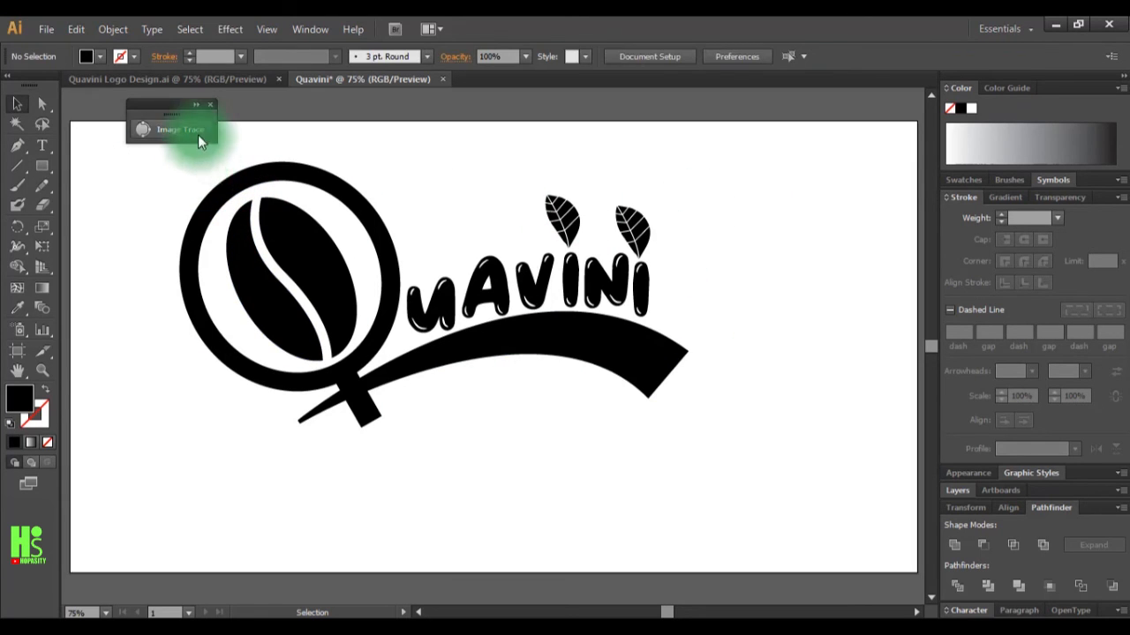
click(181, 125)
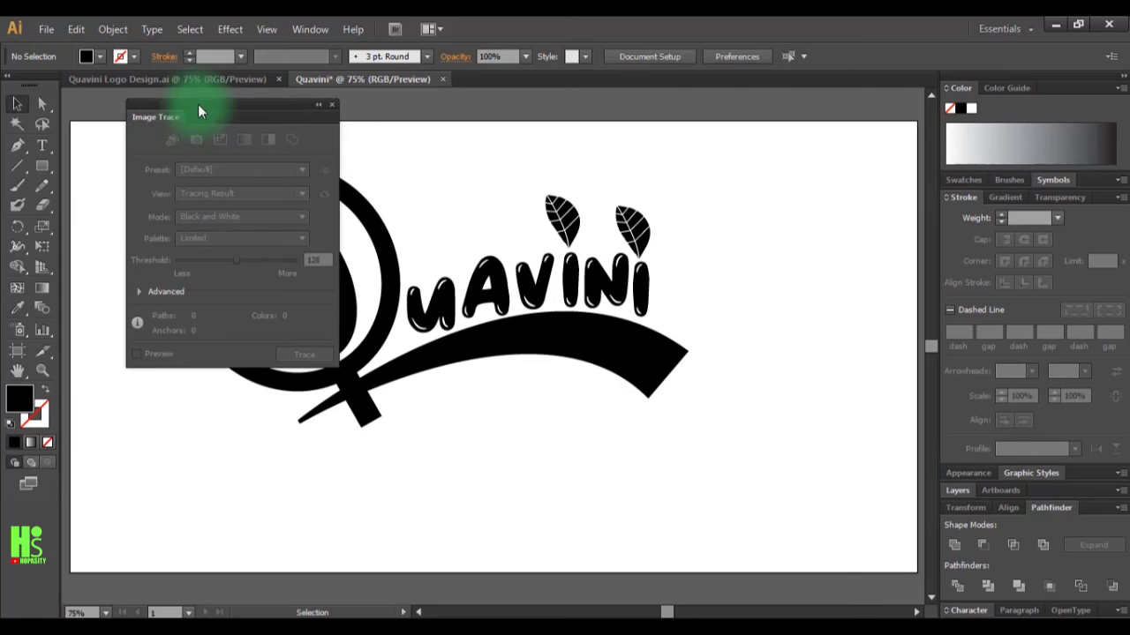
click(333, 104)
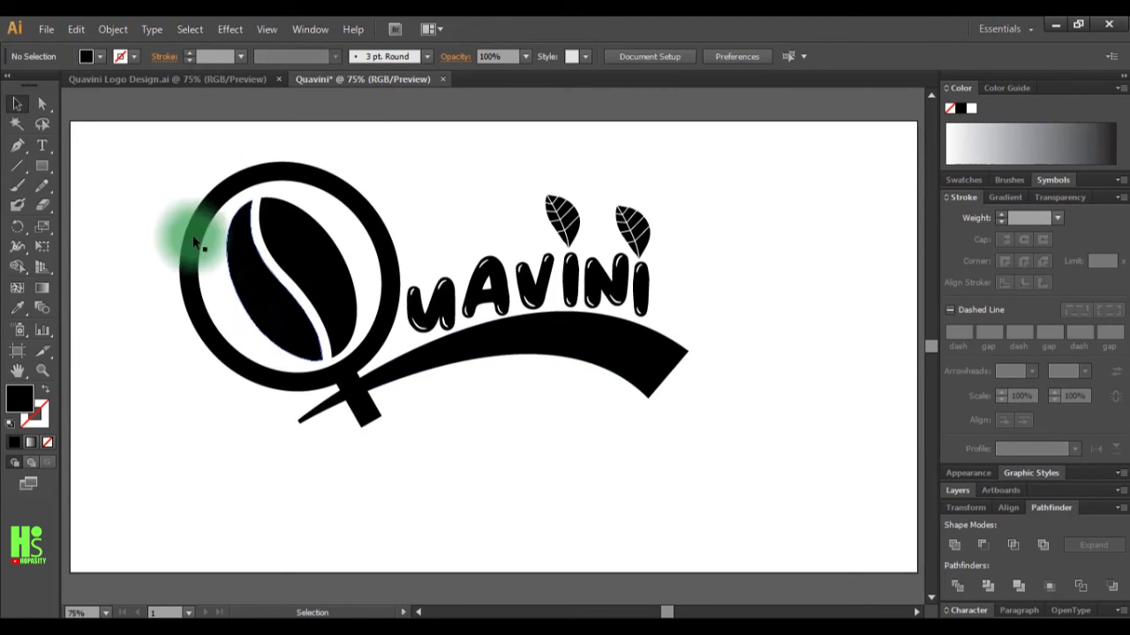
Fill the entire logo with the default white-to-black linear gradient
drag(137, 155, 711, 466)
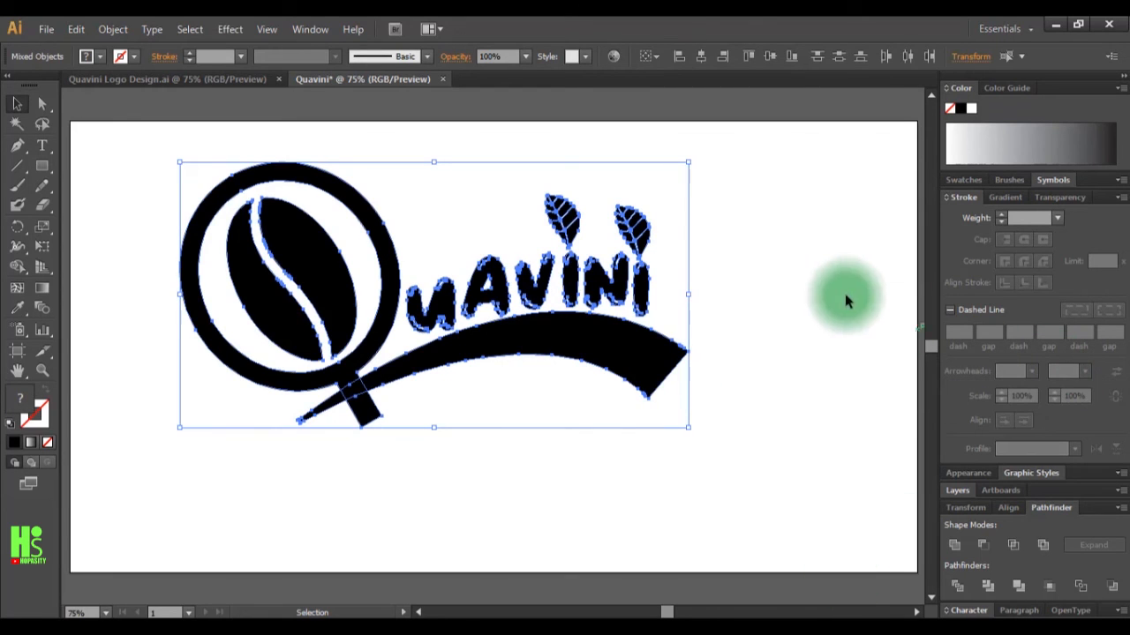
click(987, 199)
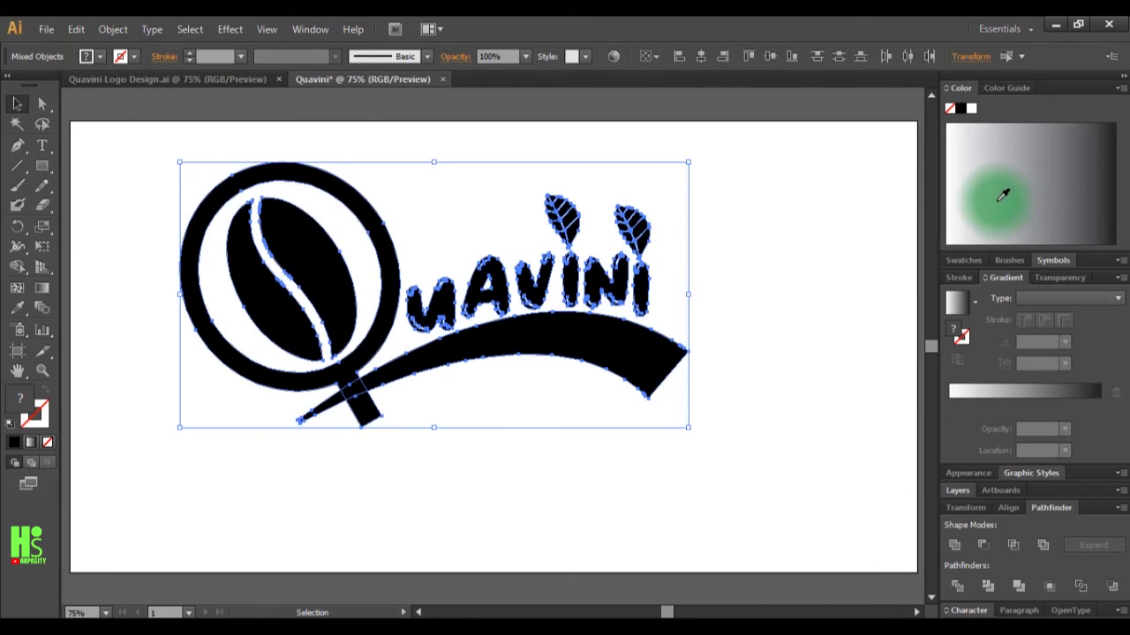
click(955, 300)
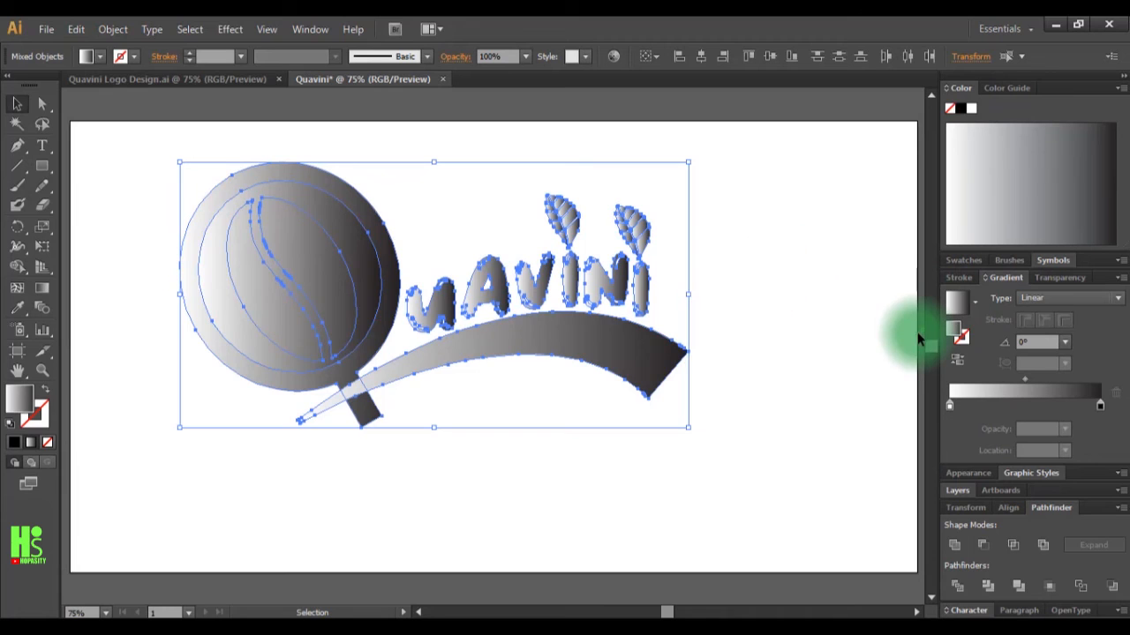
click(623, 248)
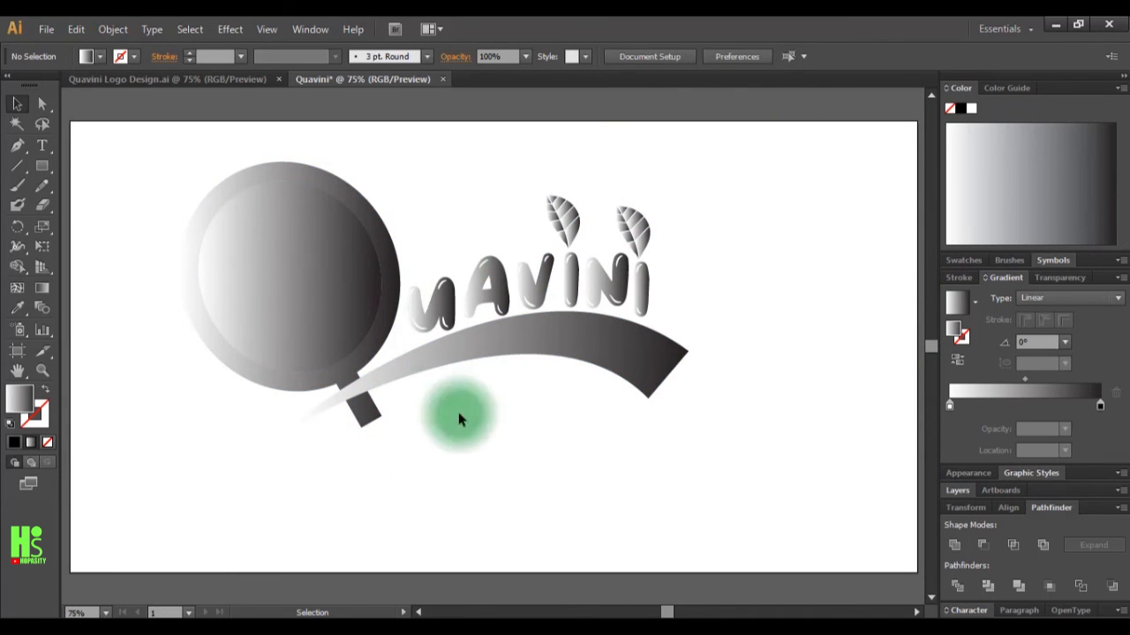
Delete only the inner circle path that covers the coffee bean inside the ring
click(255, 299)
click(42, 104)
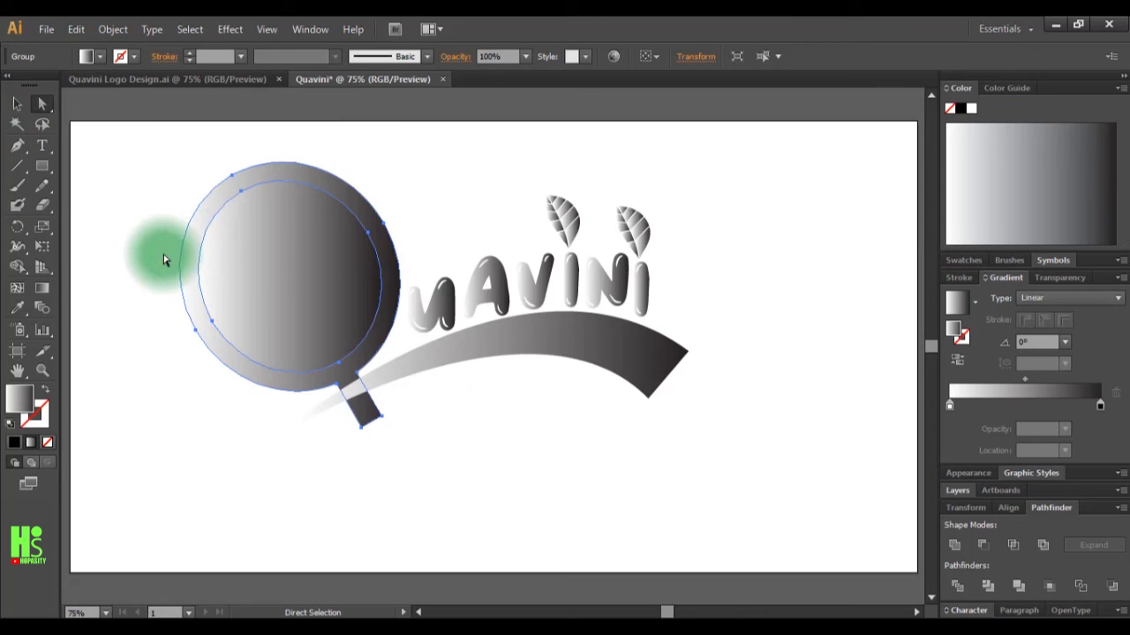
click(96, 277)
click(289, 330)
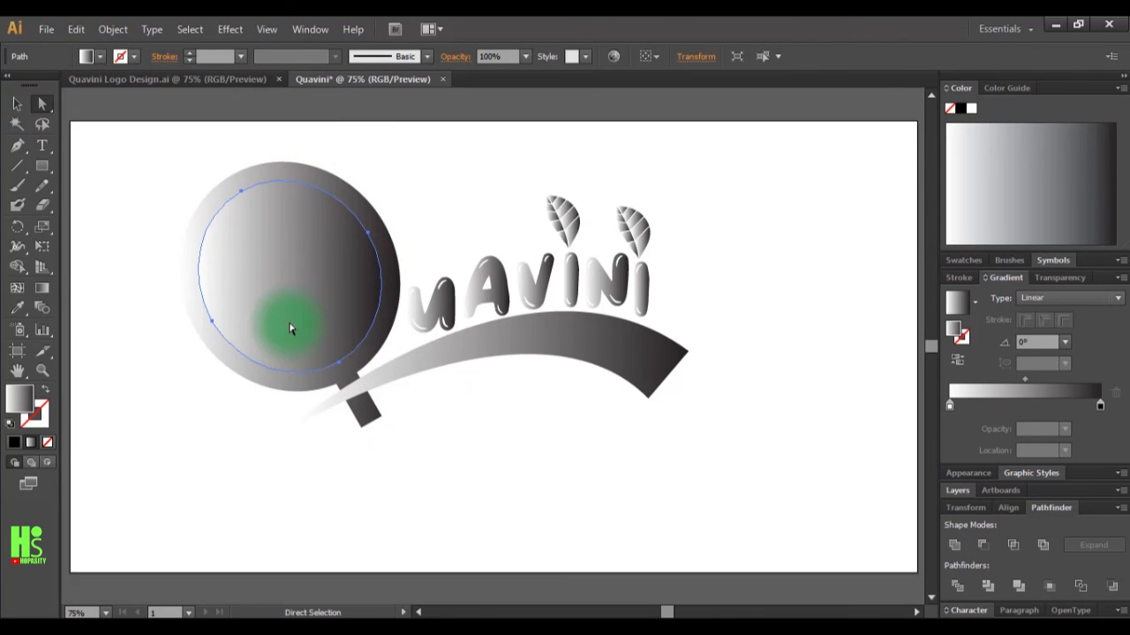
key(Delete)
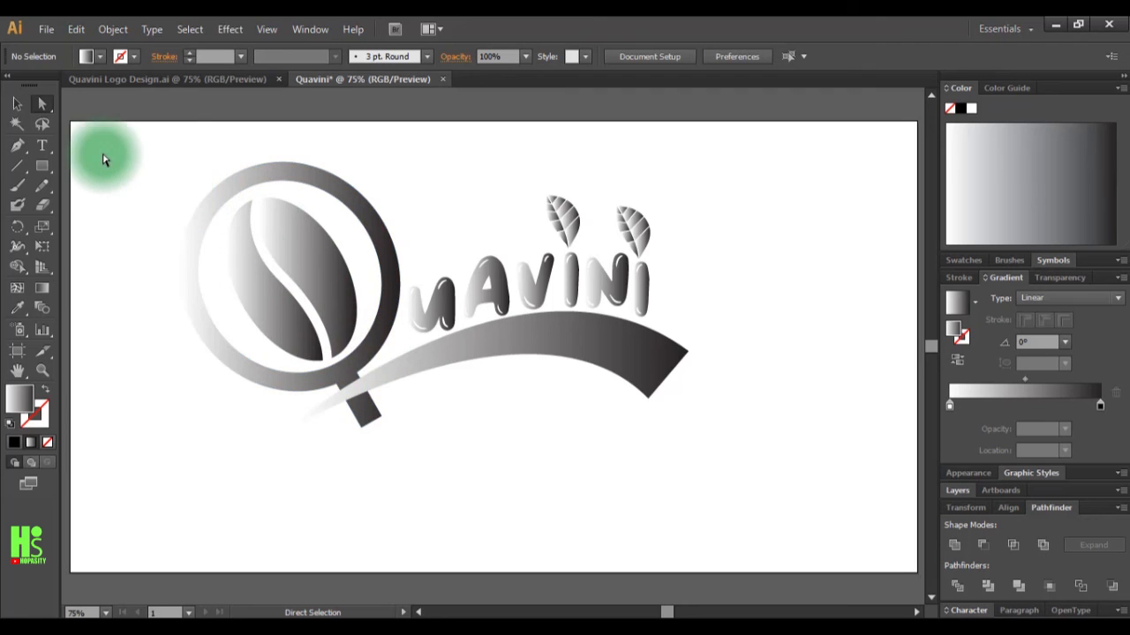
Select the entire logo and set the gradient's black end stop to dark brown 42210b
click(15, 105)
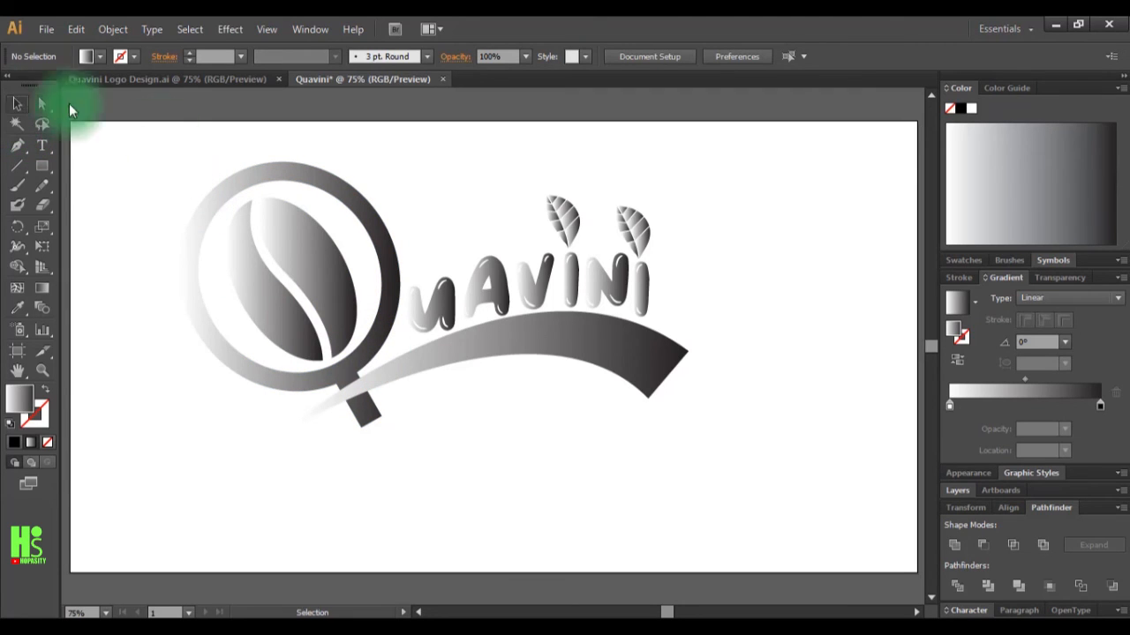
drag(141, 145, 728, 453)
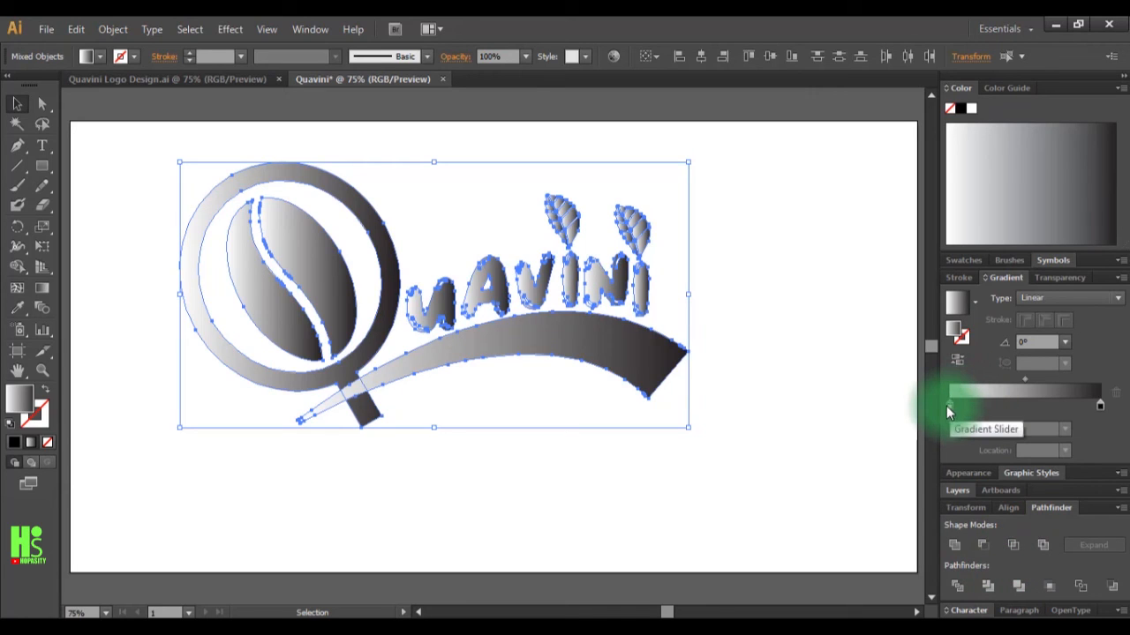
click(1100, 407)
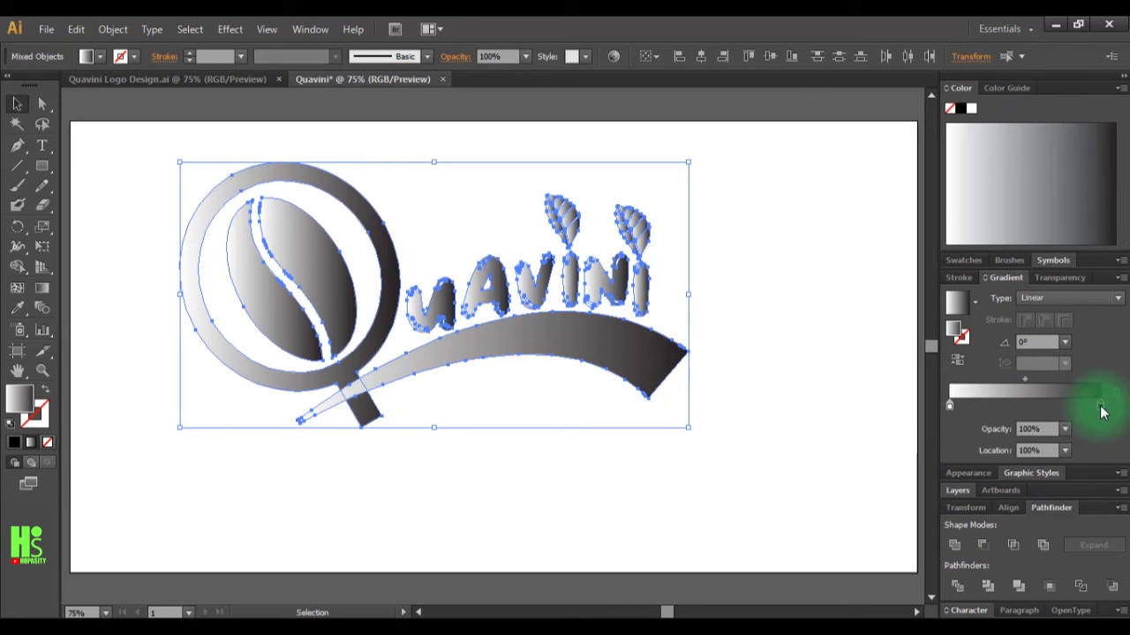
double_click(1100, 407)
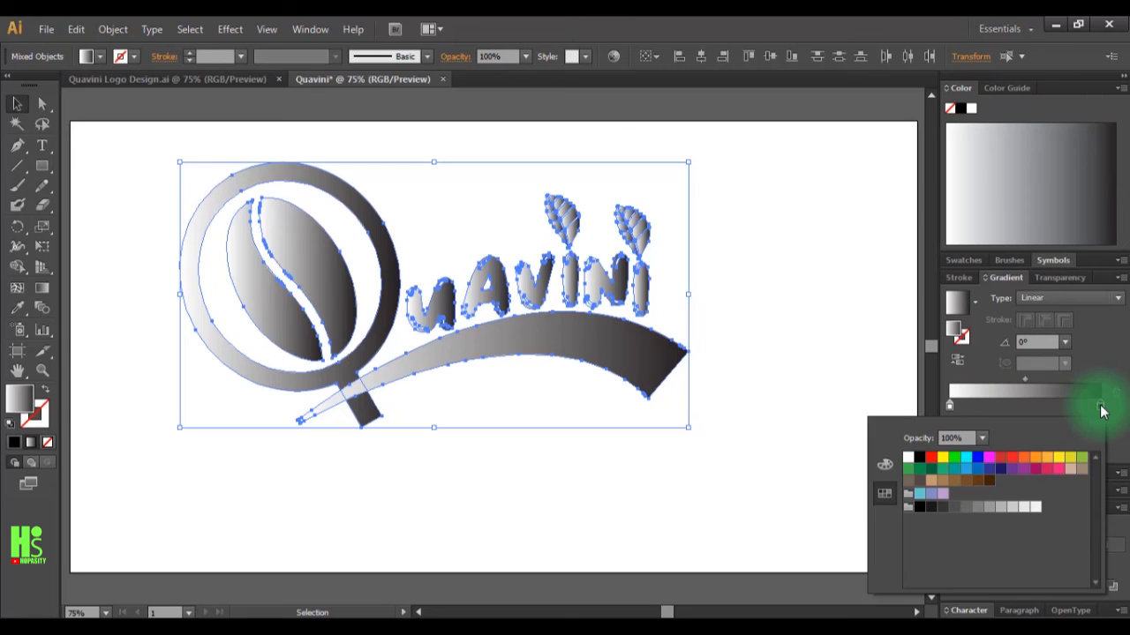
click(992, 481)
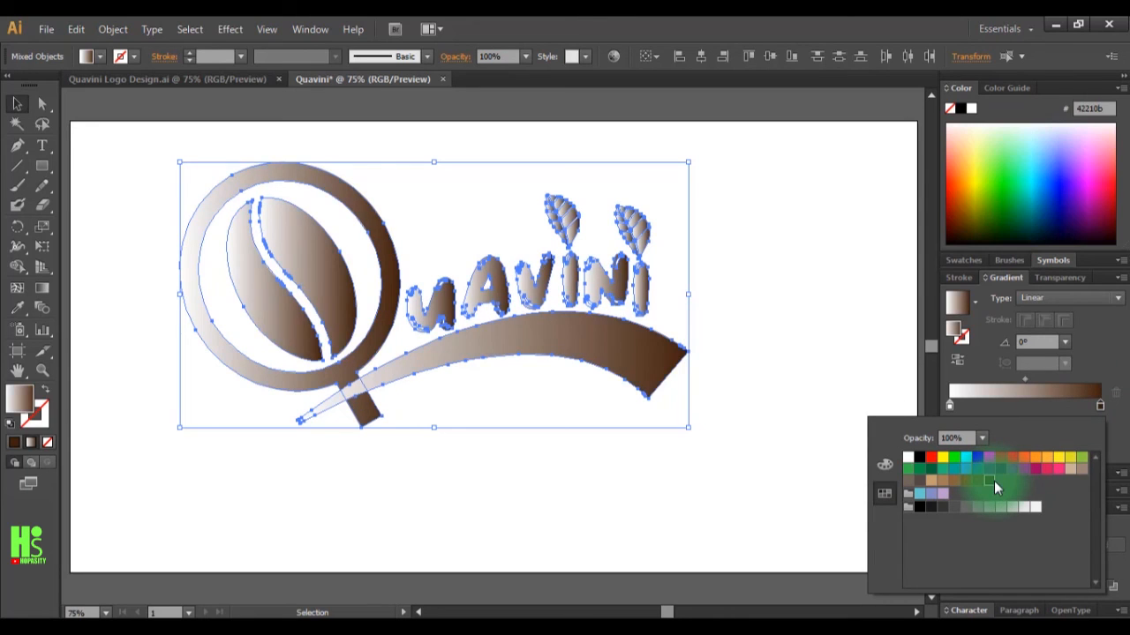
Set the gradient's white start stop to light brown c69c6d and deselect the logo
click(950, 405)
double_click(950, 406)
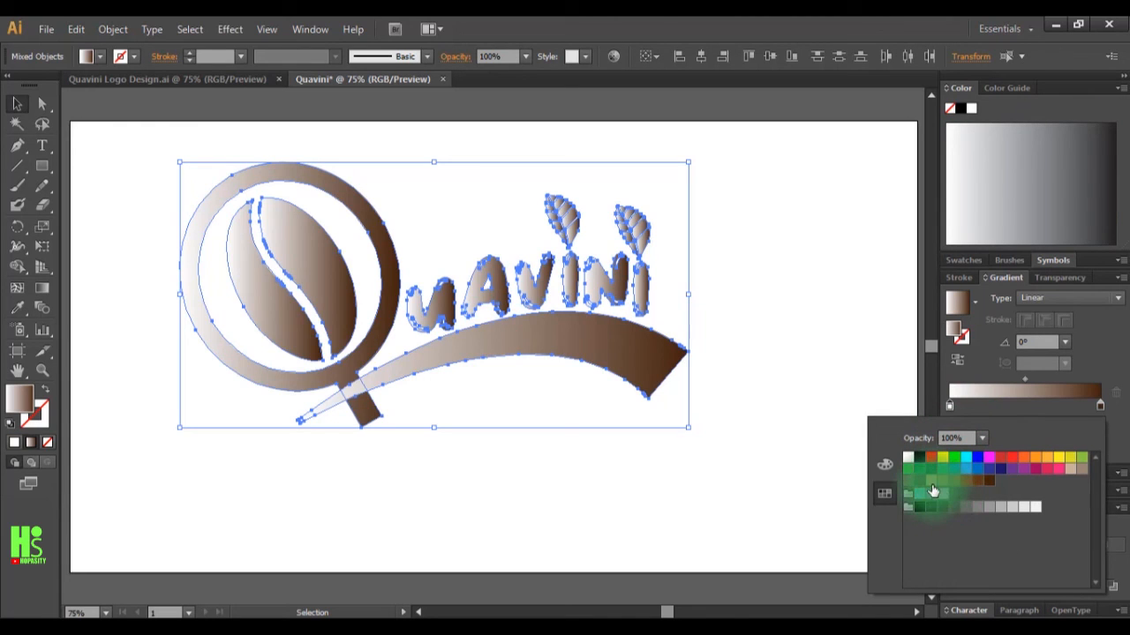
click(933, 491)
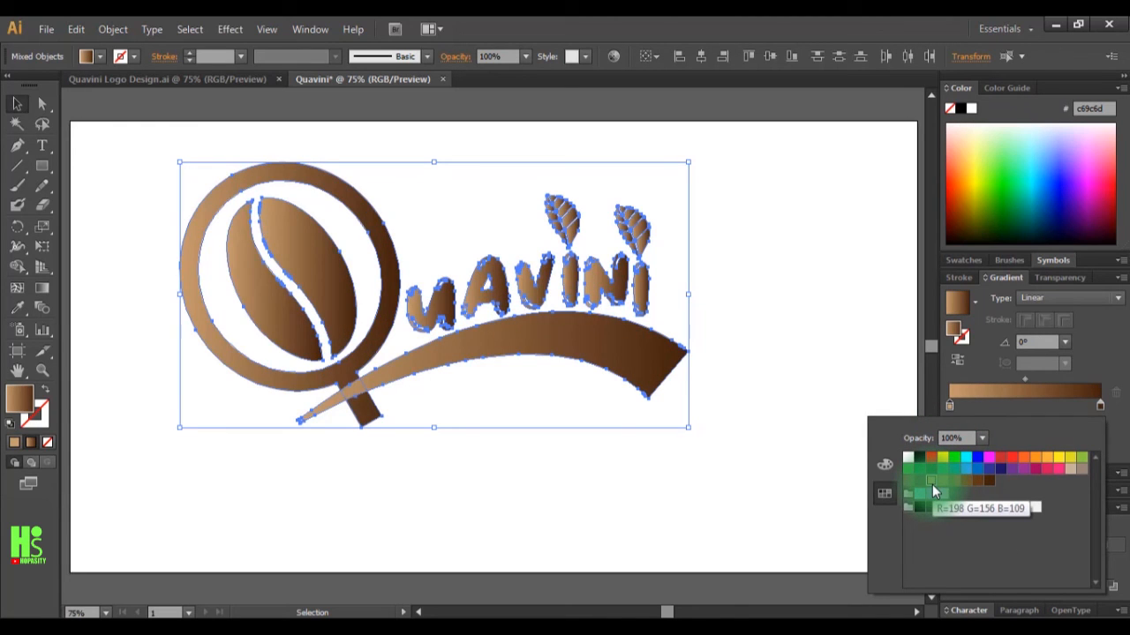
click(940, 483)
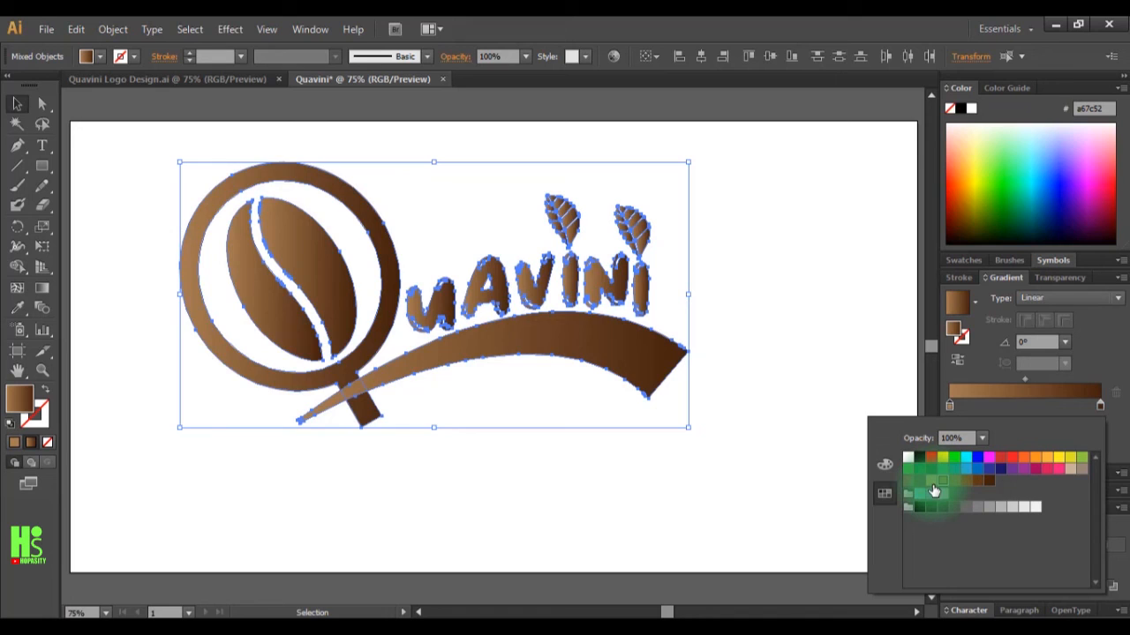
click(932, 485)
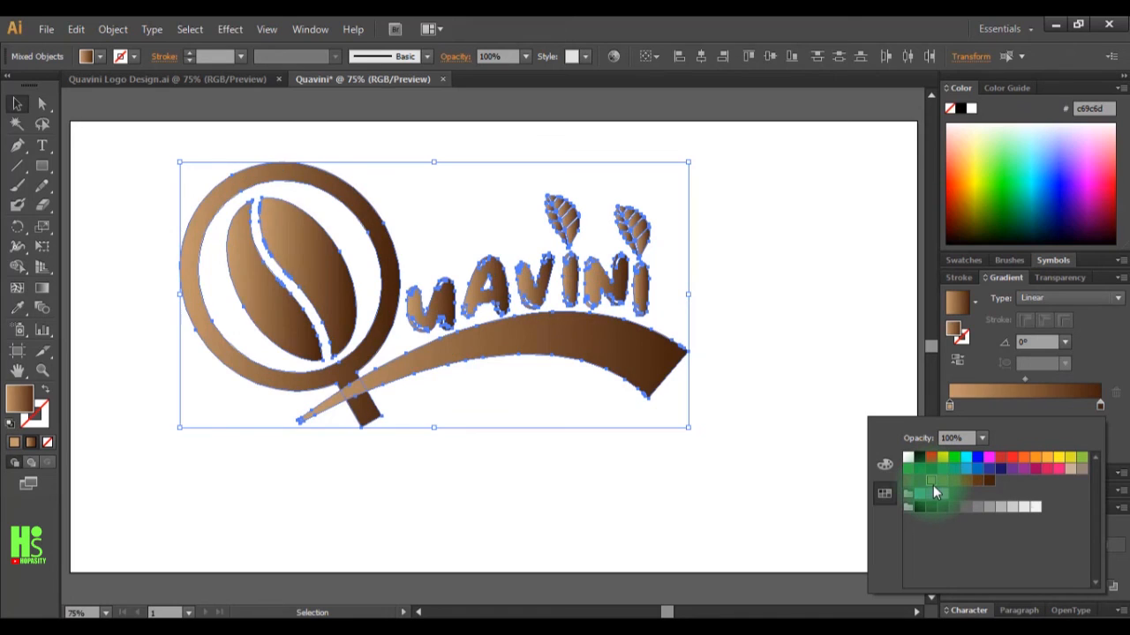
click(860, 385)
click(859, 385)
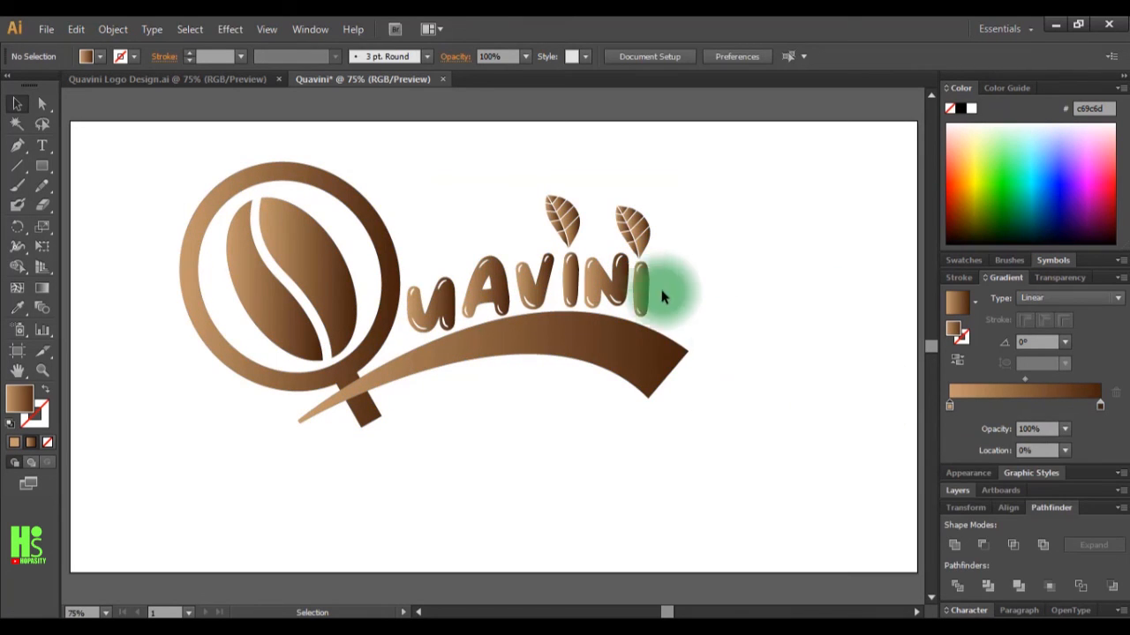
Add the text "Coffee" to the right of the lettering and enlarge it proportionally to about 115 pt
click(41, 146)
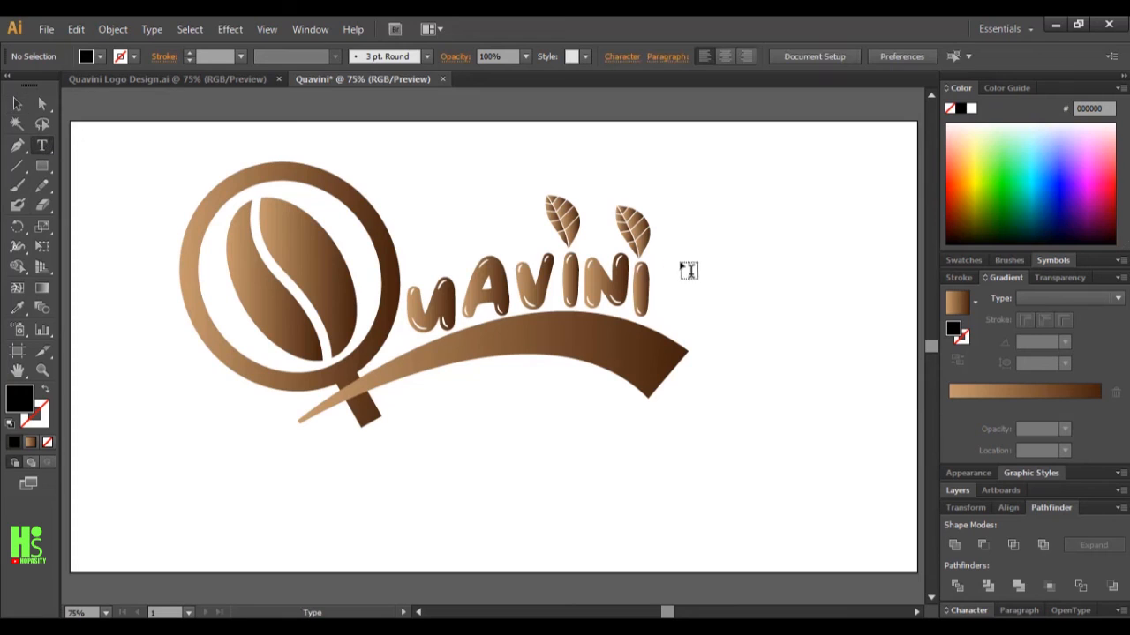
click(717, 267)
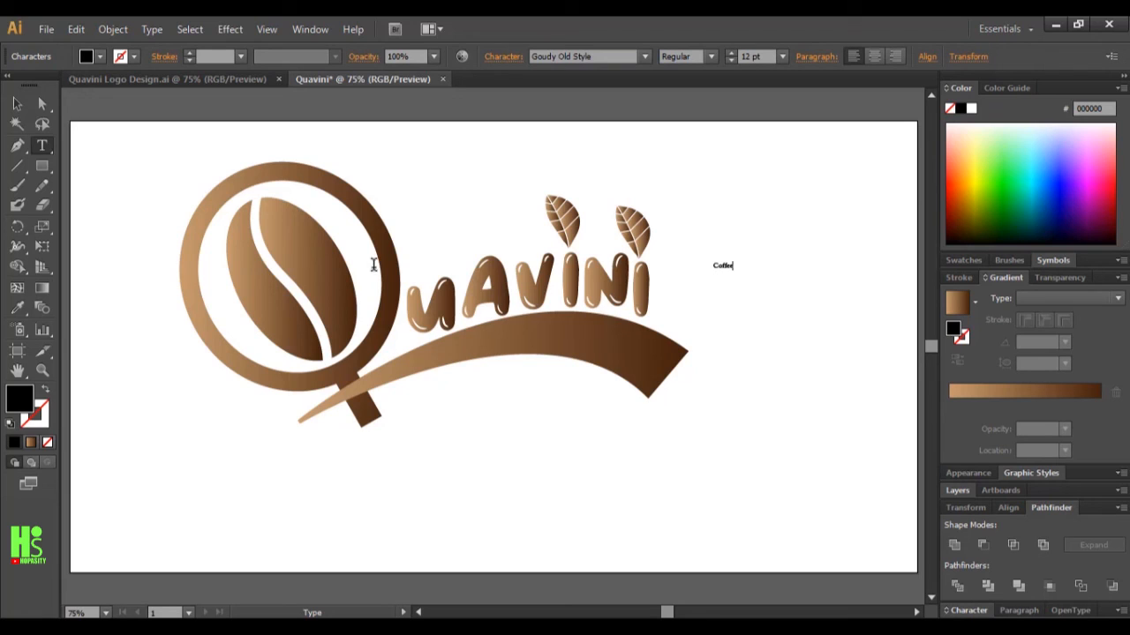
text(Coffee)
click(17, 103)
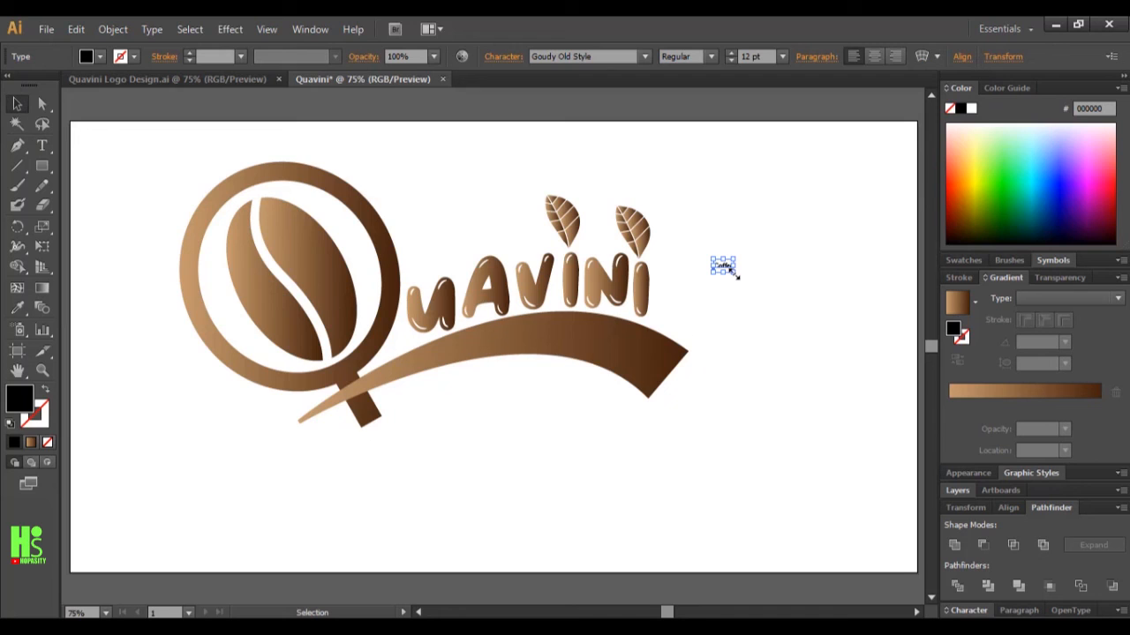
drag(735, 272, 819, 344)
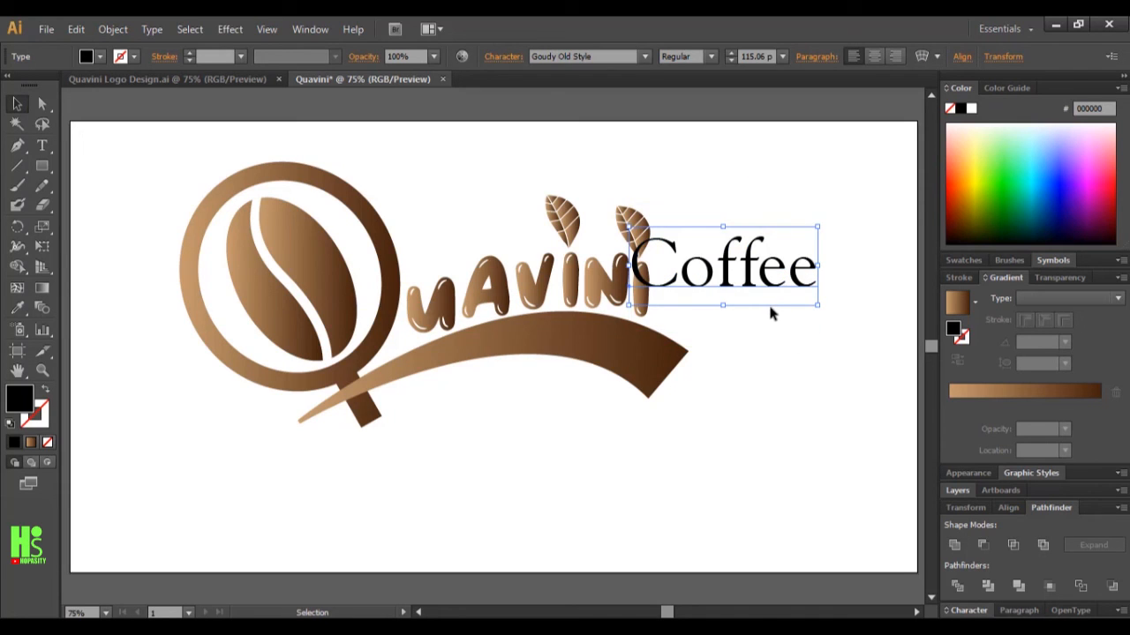
click(760, 326)
Set the Coffee text in the MoonChin font and place it above the U and A of the lettering
click(748, 278)
click(646, 55)
scroll(675, 166, up, 10)
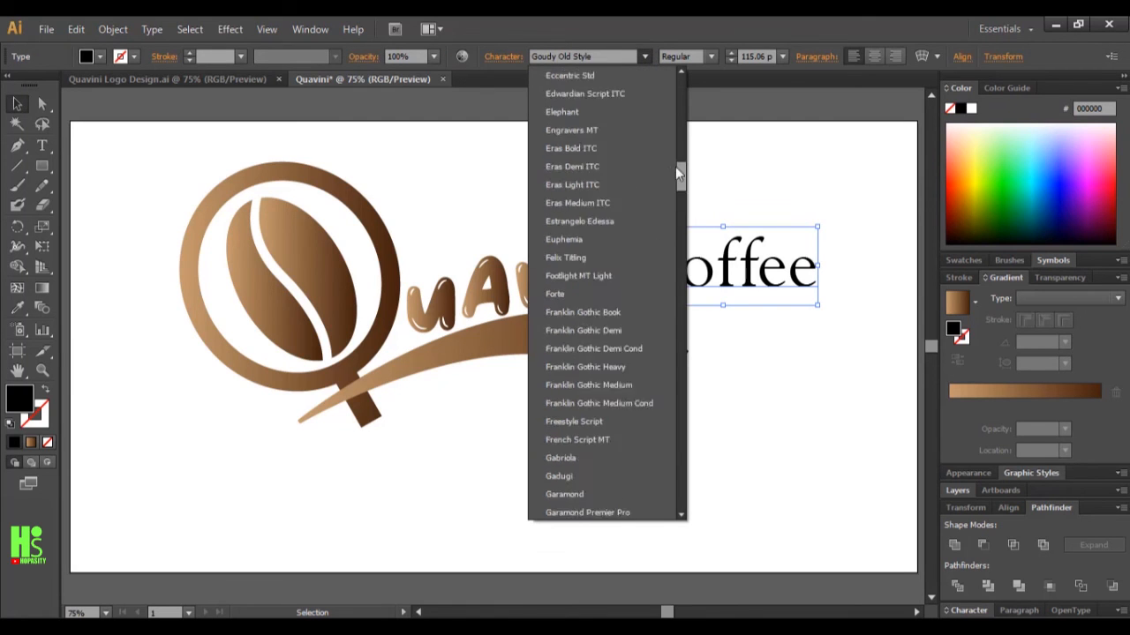
drag(675, 165, 682, 265)
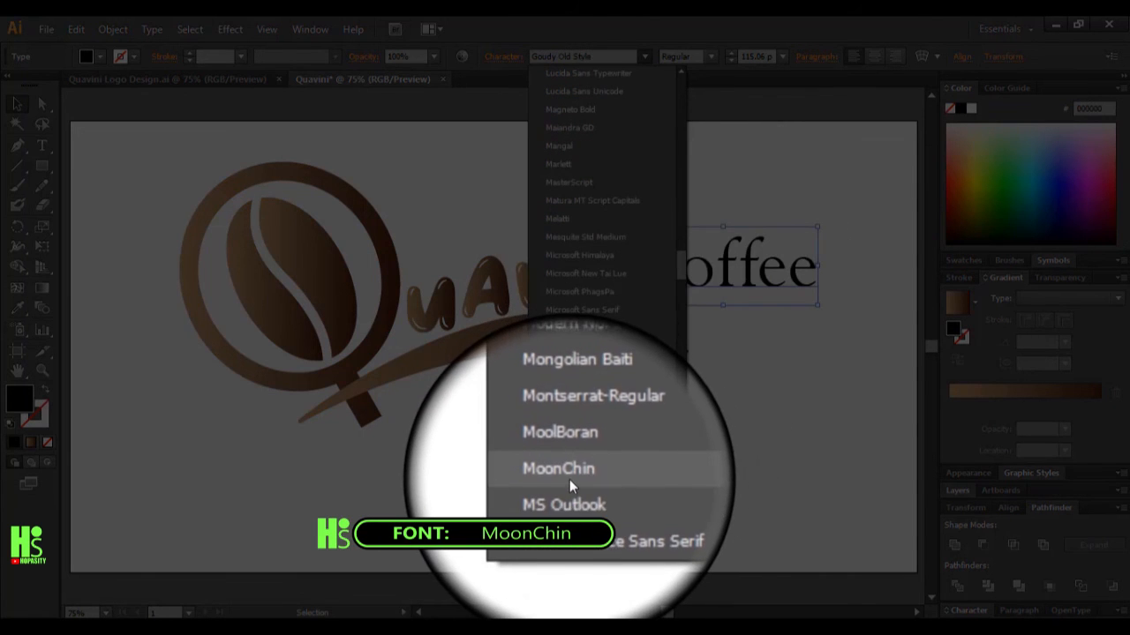
click(571, 481)
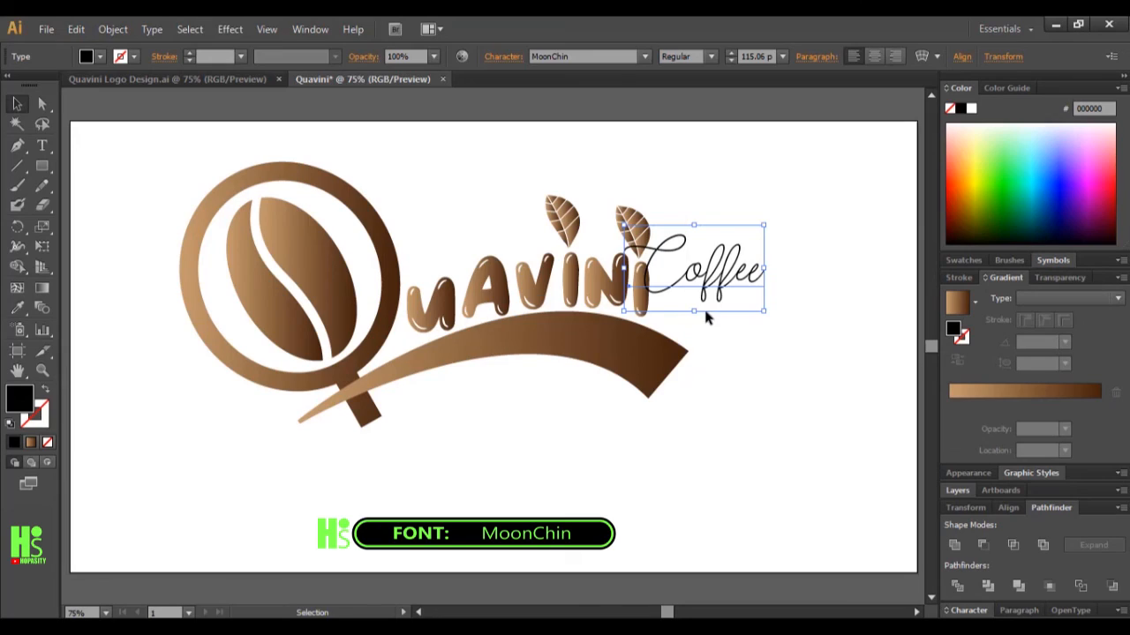
drag(706, 318, 476, 280)
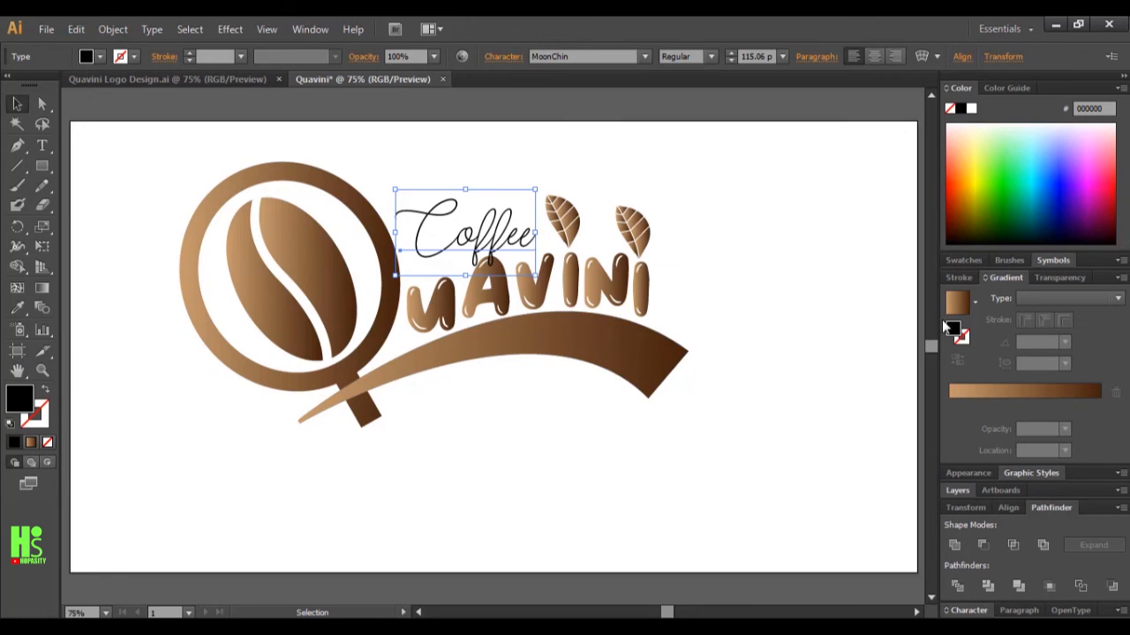
Give the Coffee text a 5 pt stroke and swap its colours to a black stroke with white fill
click(951, 277)
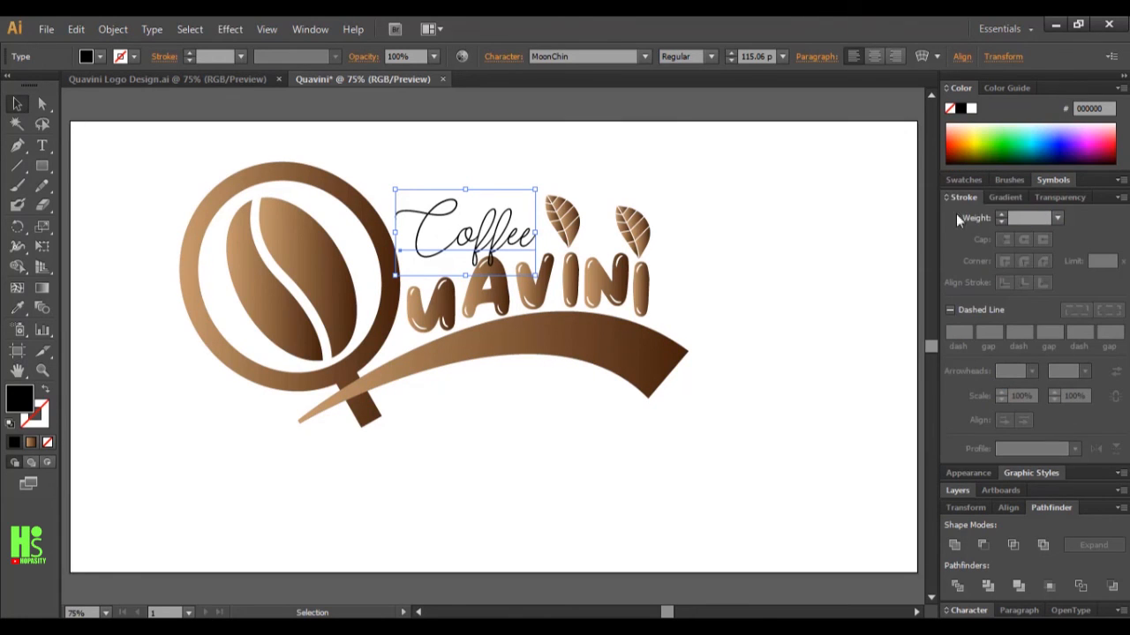
click(1002, 215)
click(1002, 216)
click(1003, 215)
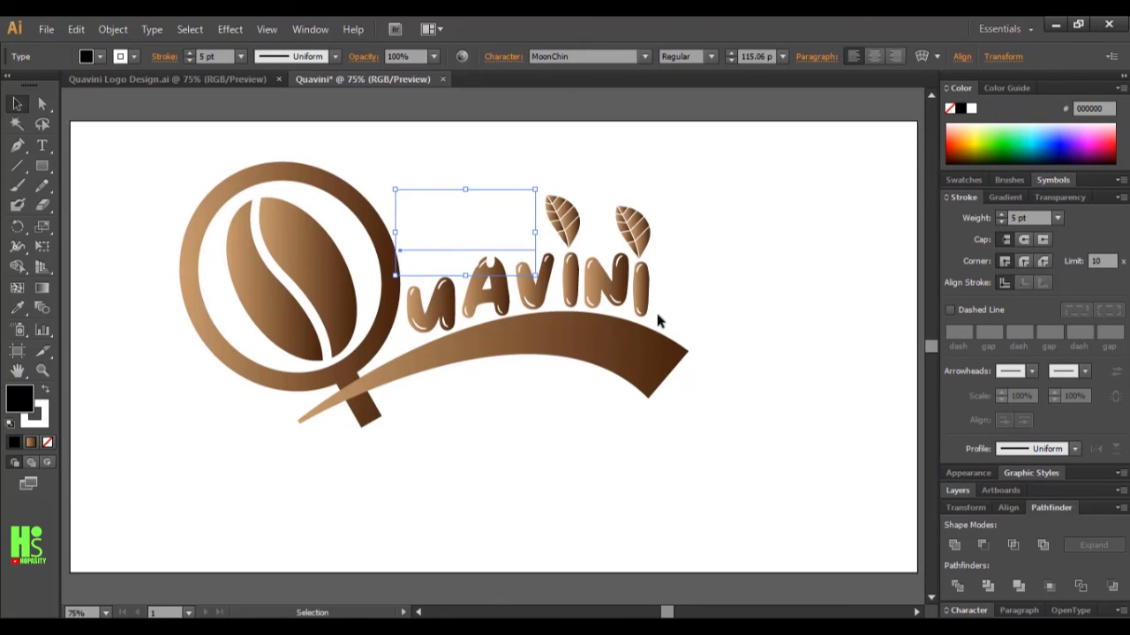
click(47, 392)
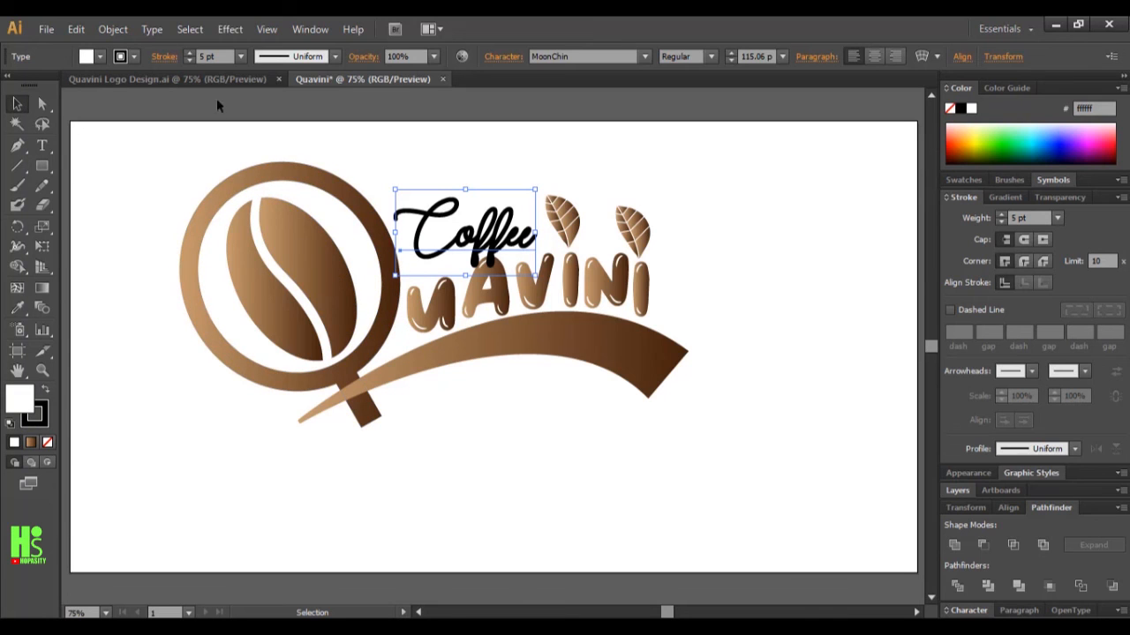
Expand the Coffee text's object and fill, and move it slightly up and left, clear of the lettering
click(188, 29)
mouse_move(113, 31)
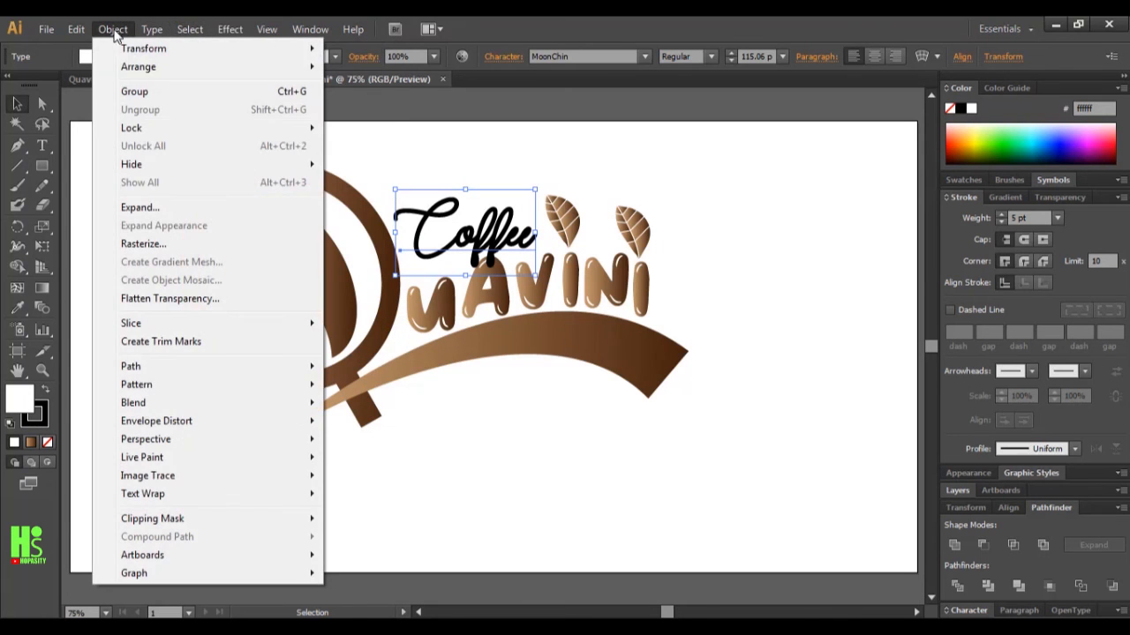
click(151, 208)
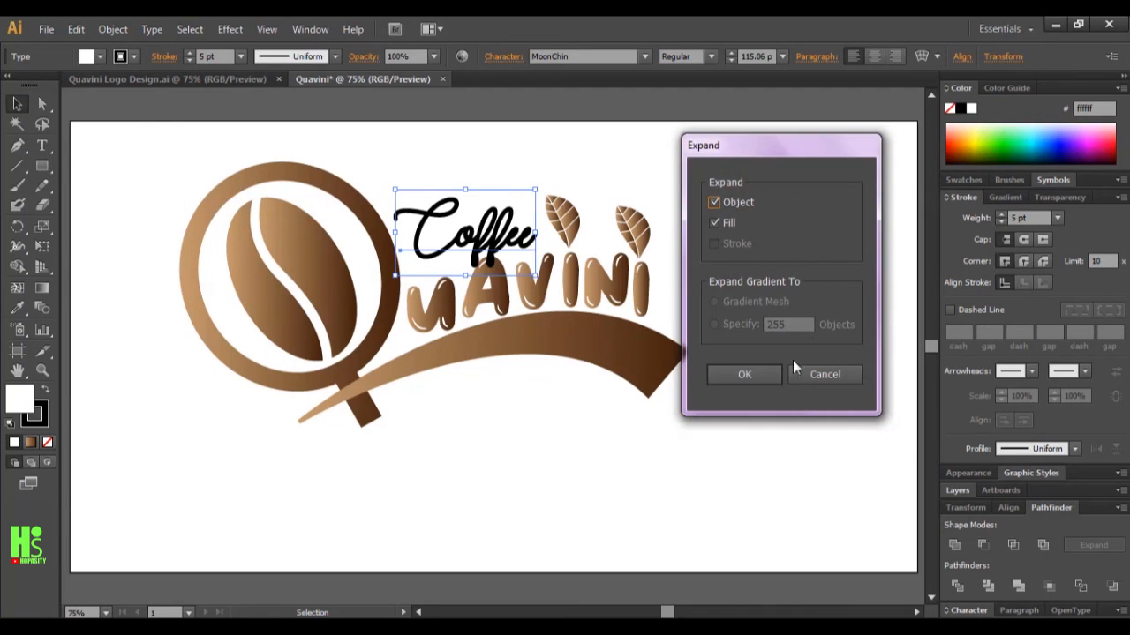
click(740, 374)
click(747, 362)
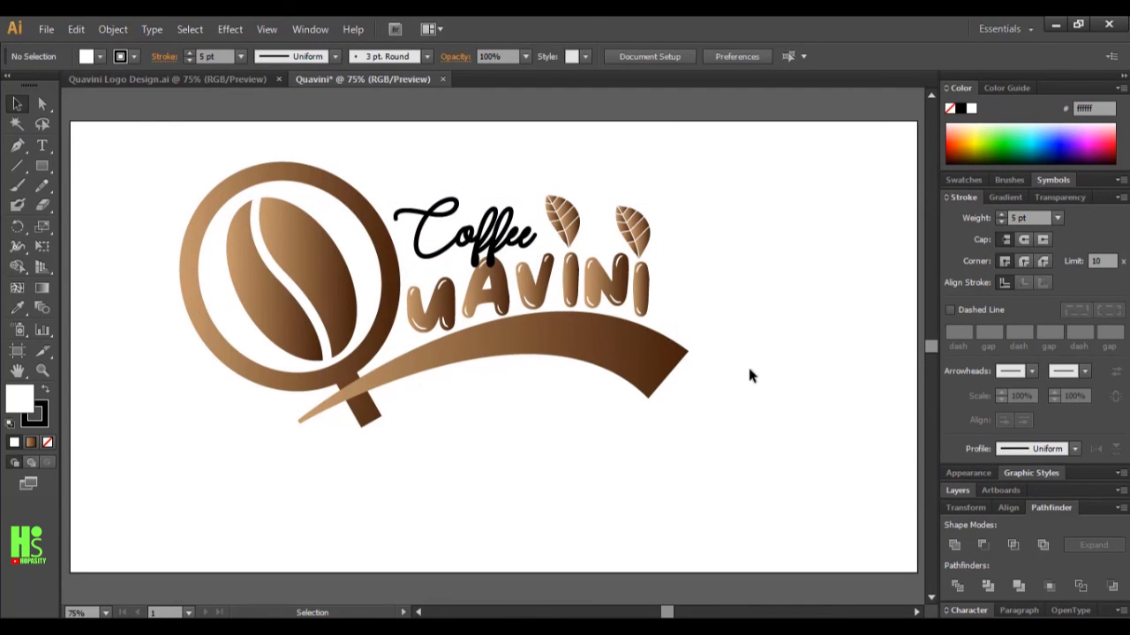
drag(481, 237, 482, 234)
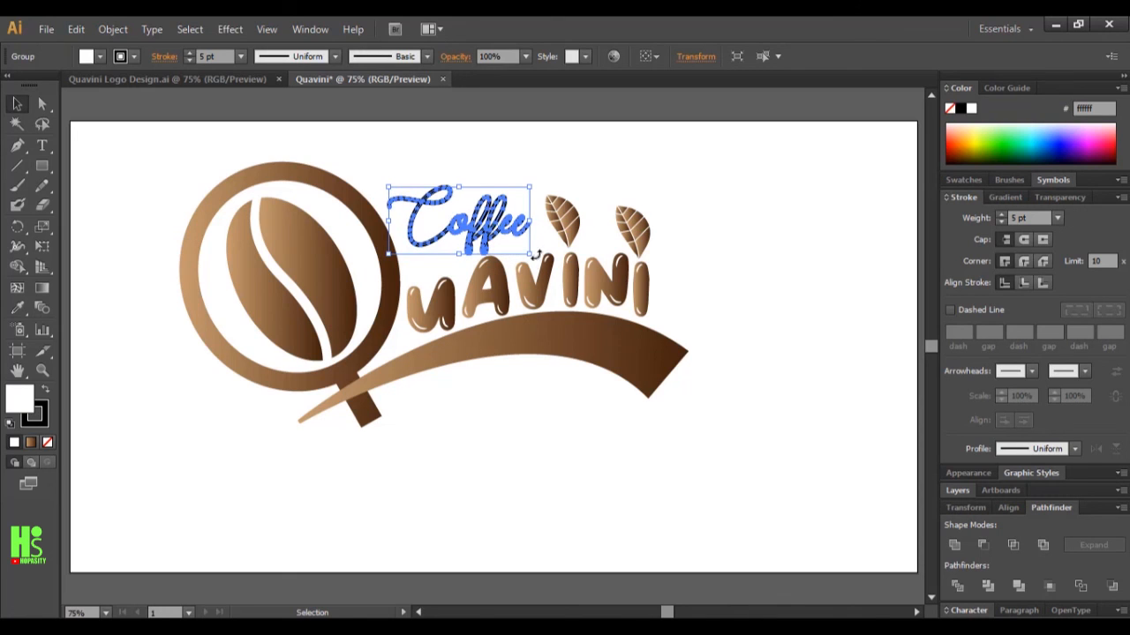
Shrink the Coffee text slightly and nudge it into the gap between the Q ring and the first leaf
mouse_move(526, 253)
mouse_down()
mouse_move(529, 244)
mouse_move(519, 250)
mouse_up()
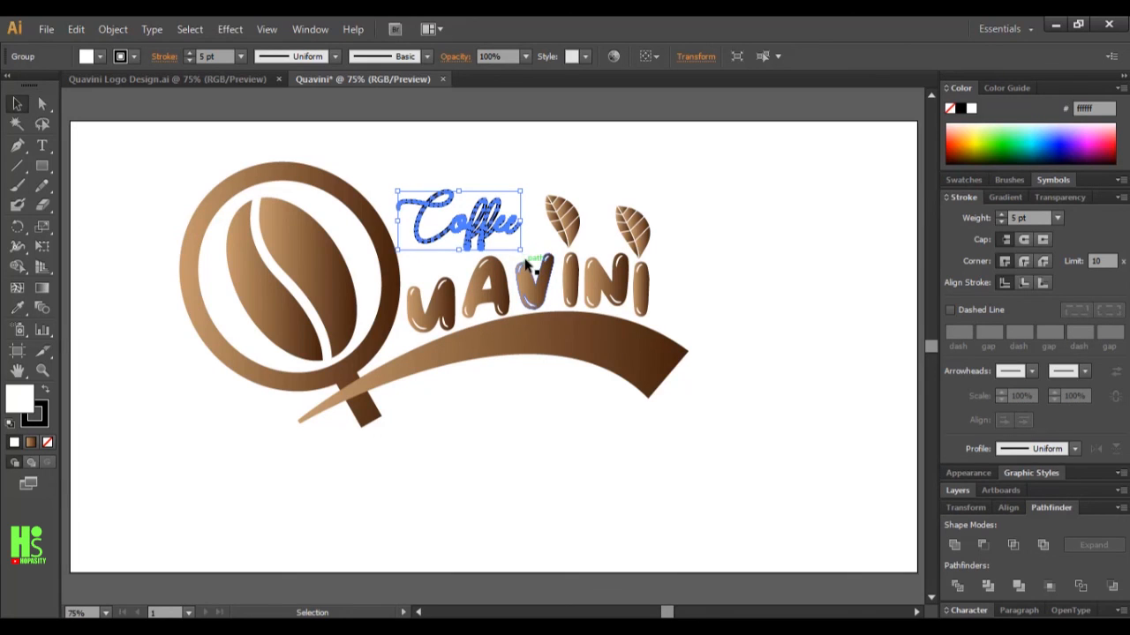
drag(526, 258, 466, 226)
click(458, 452)
Apply the coffee bean's brown gradient to the Coffee text and move the whole logo toward the middle of the artboard
click(18, 308)
click(259, 343)
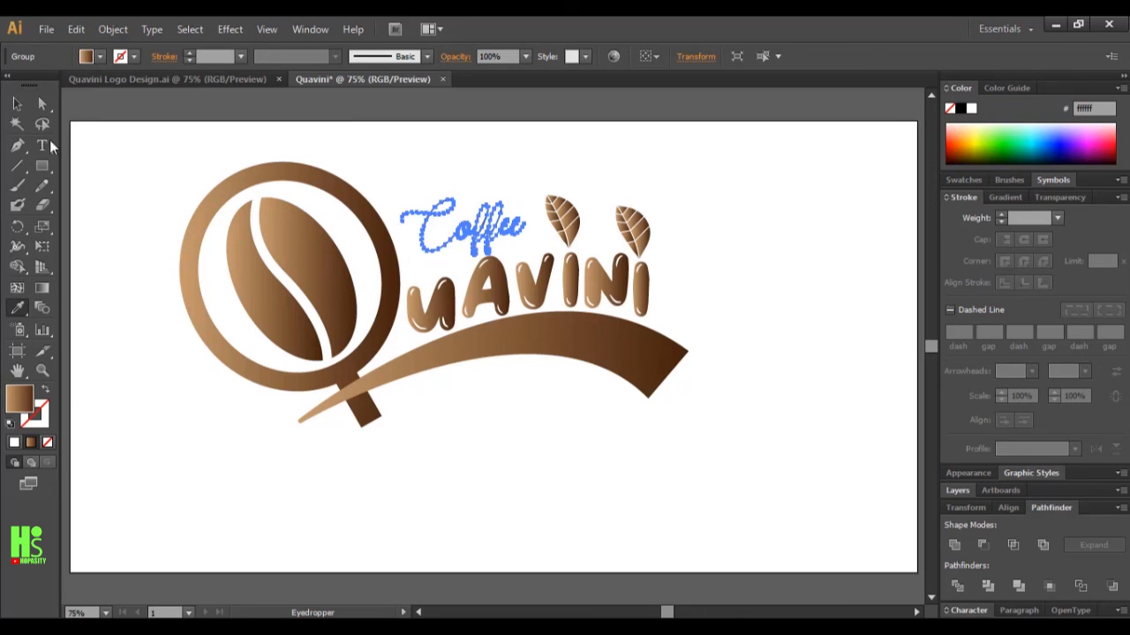
click(18, 103)
click(159, 273)
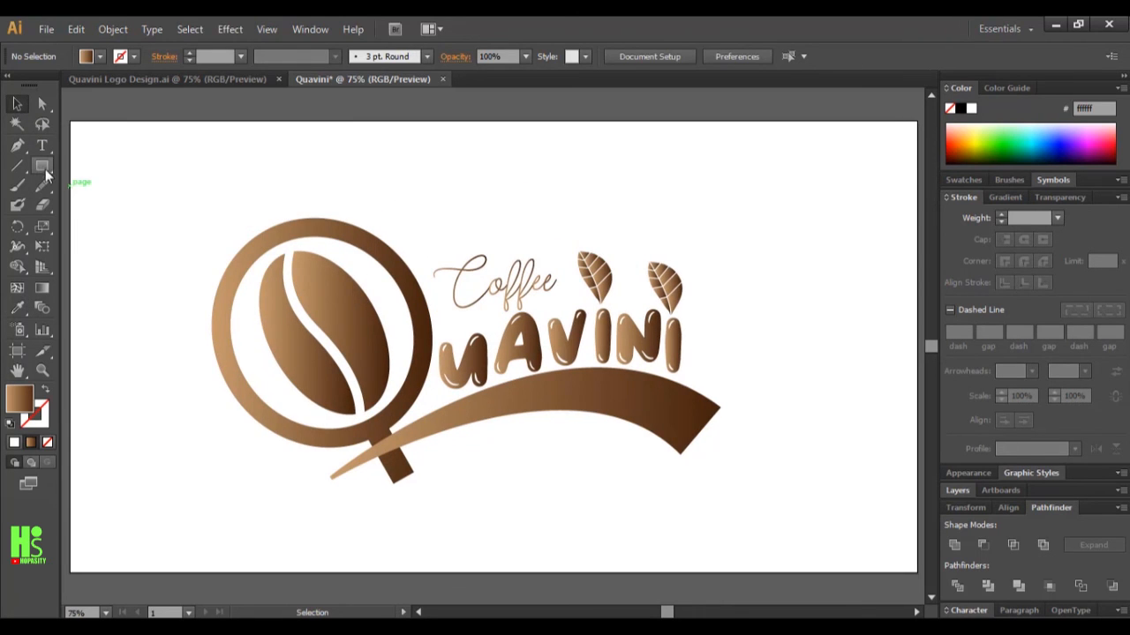
Draw a rectangle covering the whole artboard and give it a black fill with no stroke
click(44, 168)
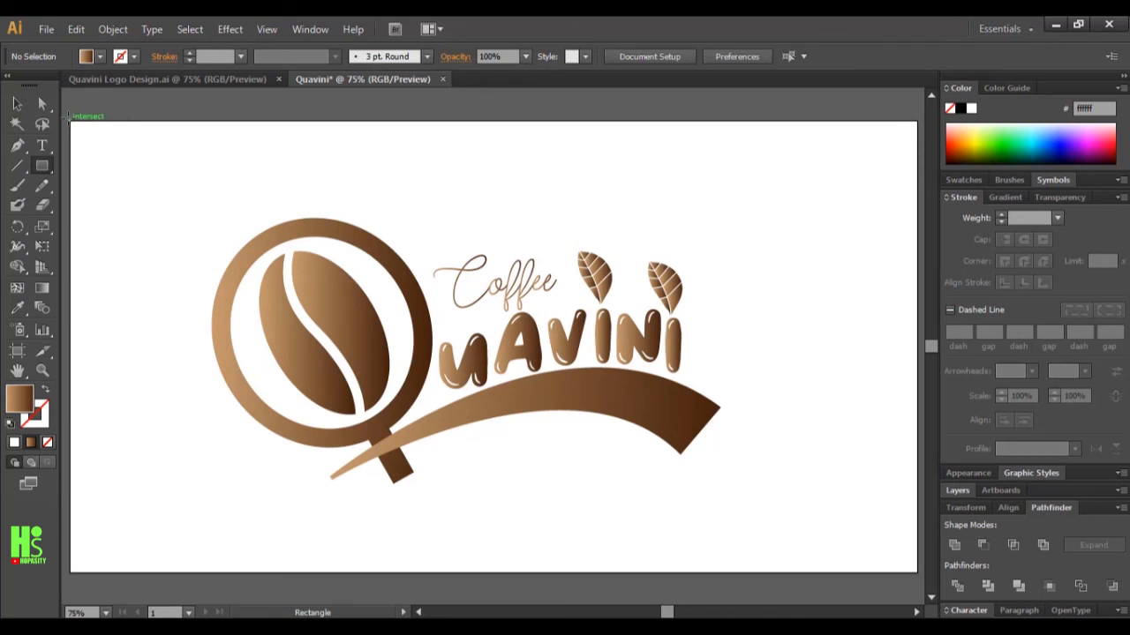
drag(70, 120, 231, 368)
drag(436, 463, 921, 576)
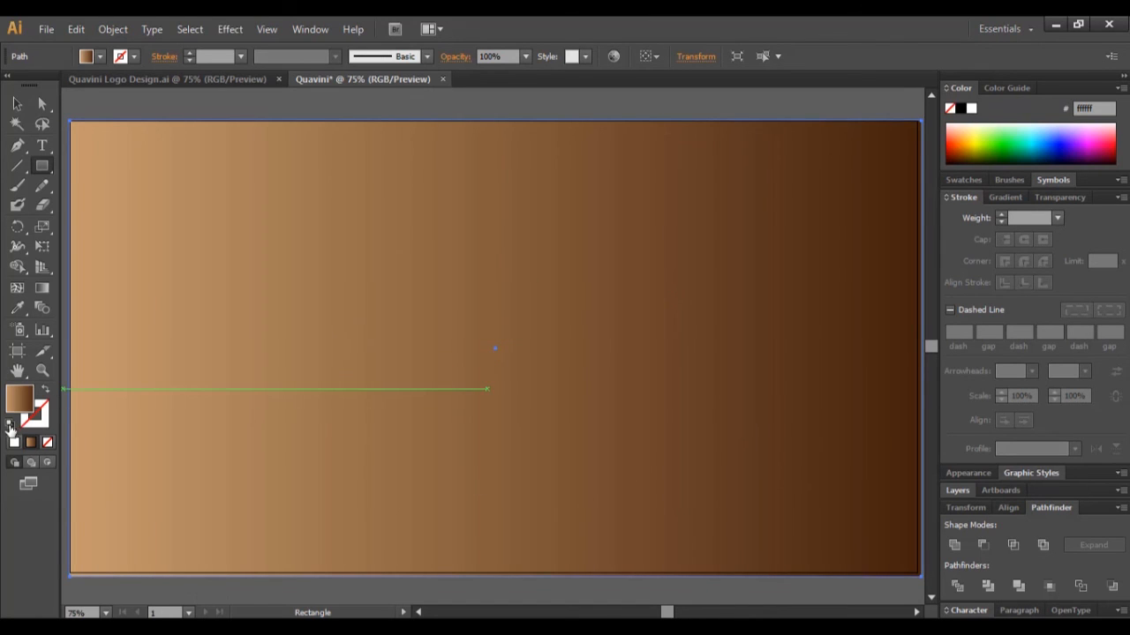
click(9, 425)
click(46, 390)
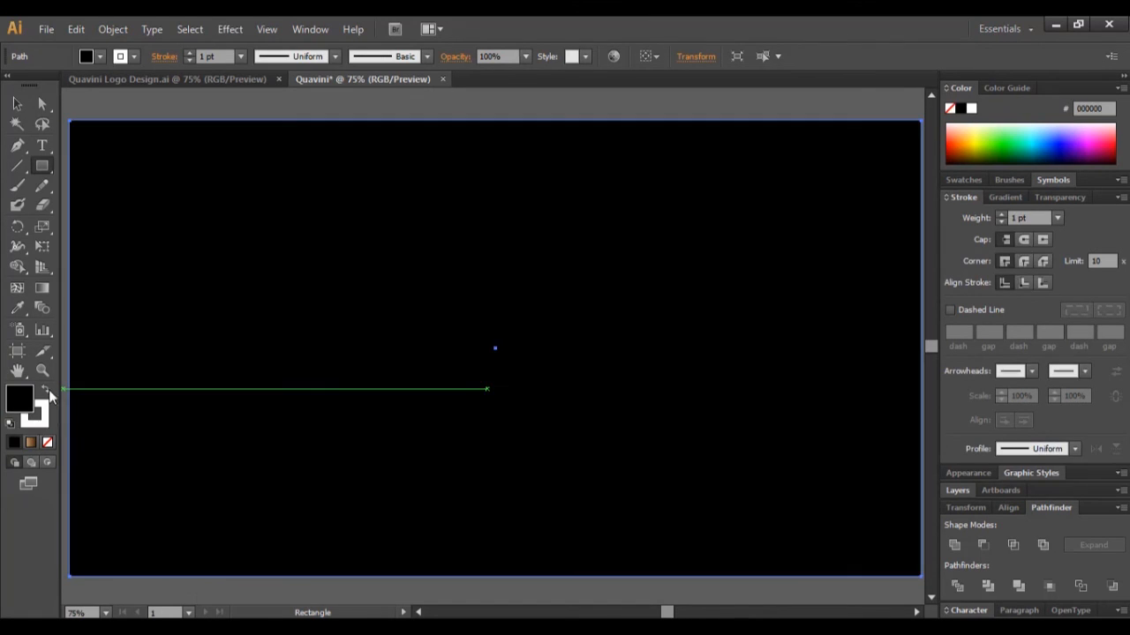
click(47, 444)
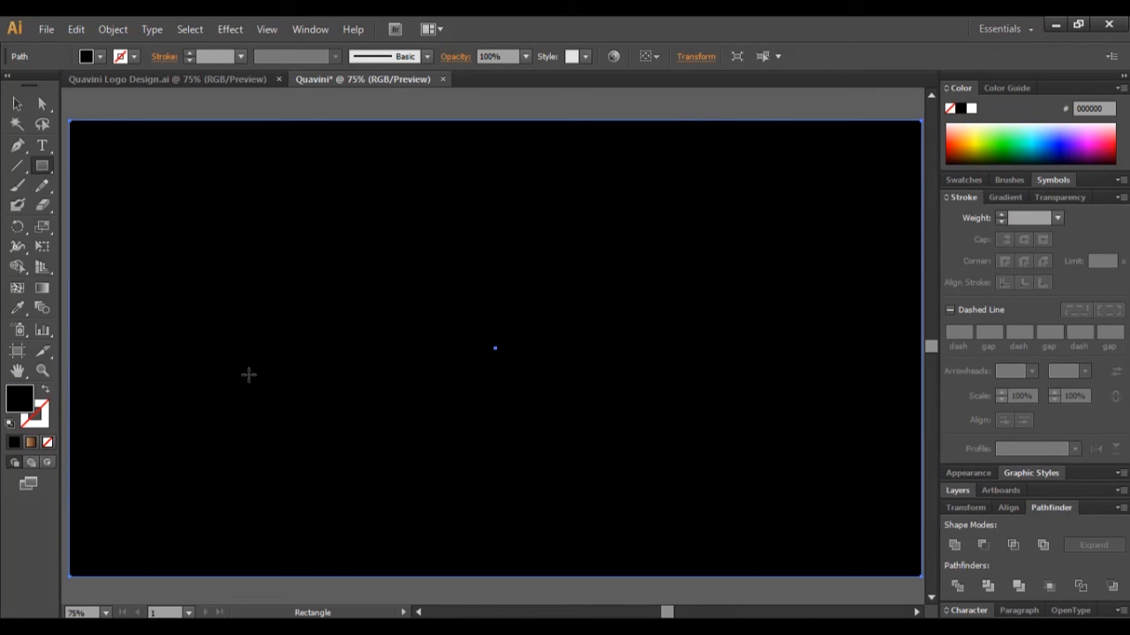
key(v)
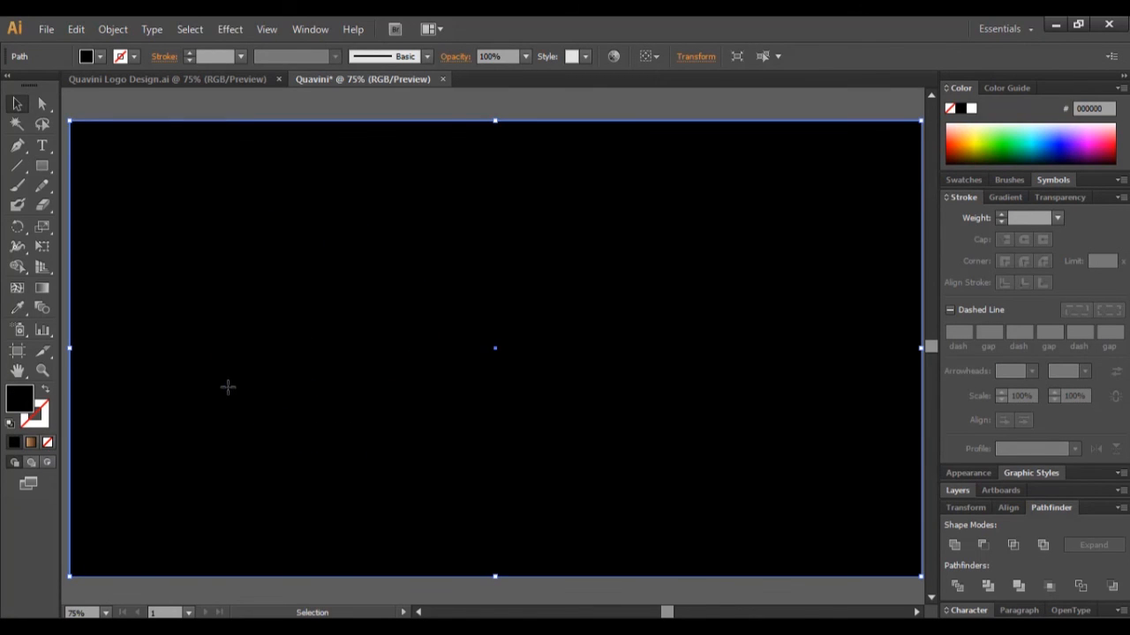
Set the black rectangle's blending mode to Lighten and deselect it
click(455, 57)
click(356, 82)
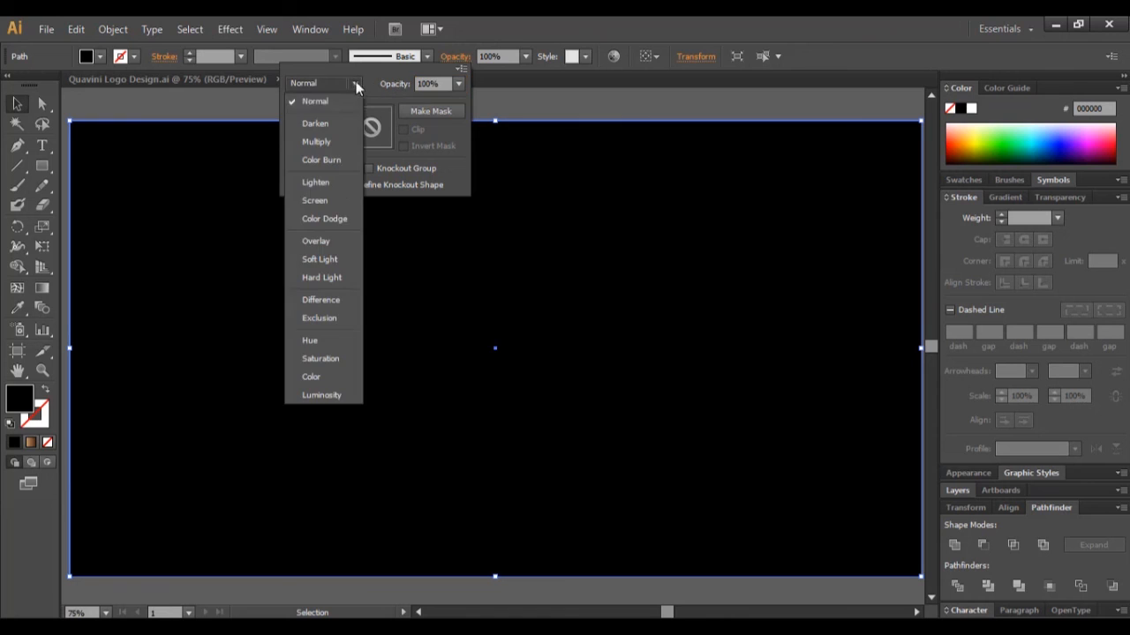
click(341, 181)
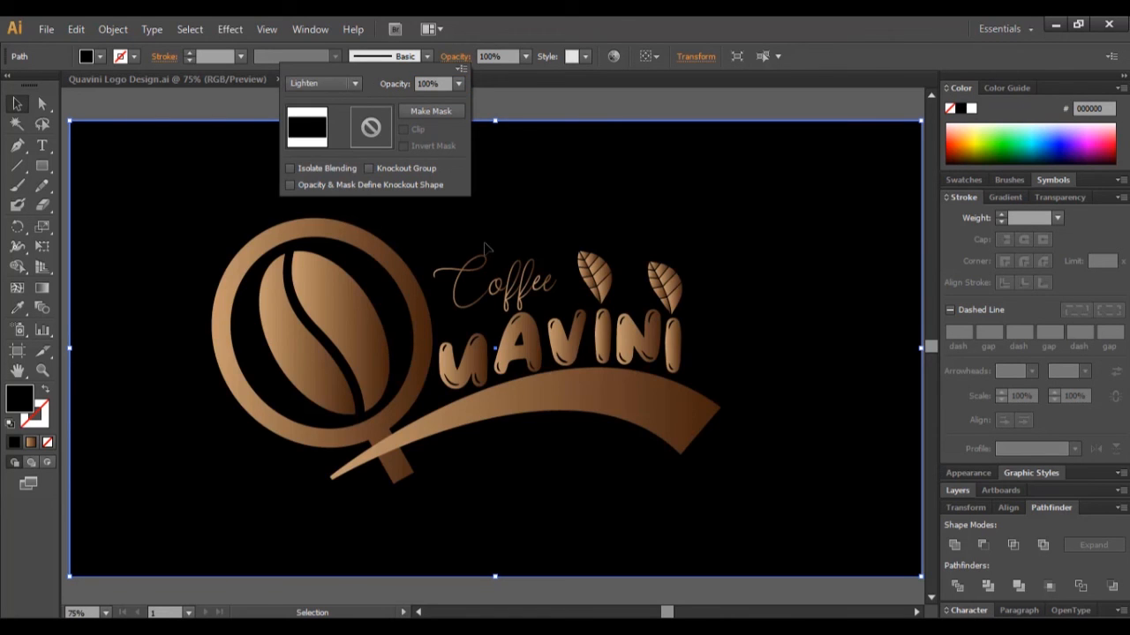
click(484, 243)
click(574, 114)
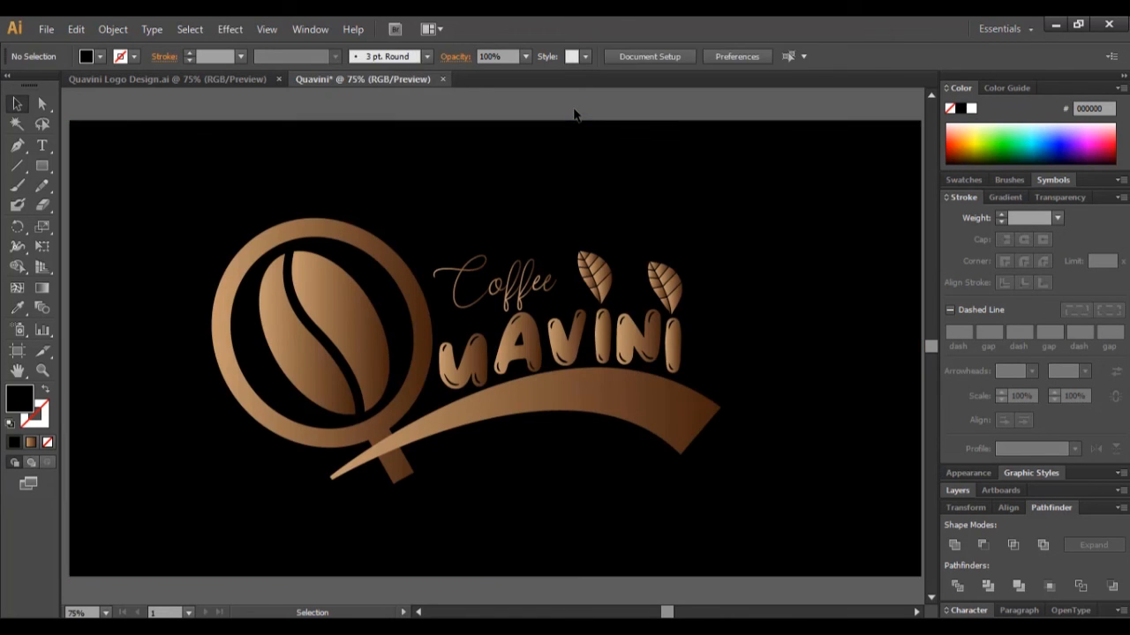